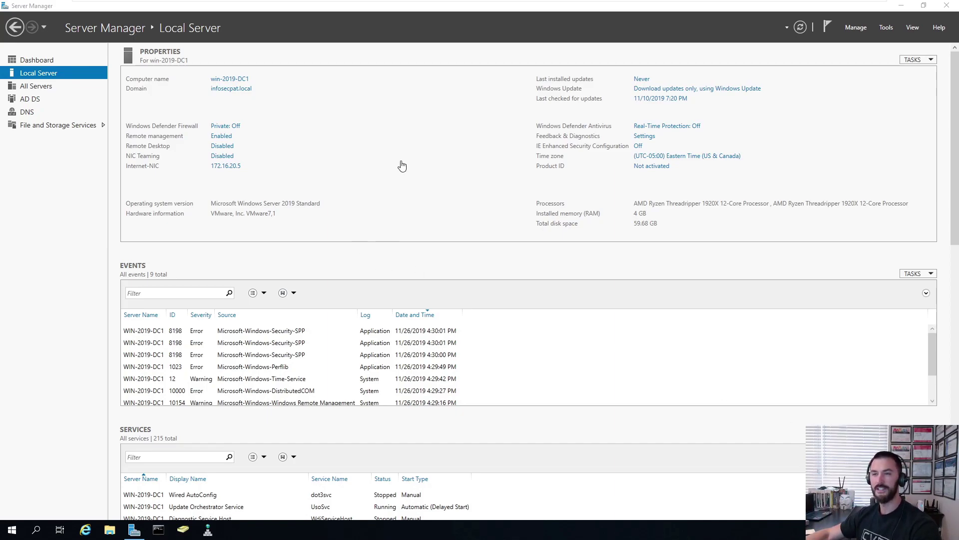
- Launch Active Directory Users and Computers and view infosecpat.local's Domain Controllers, showing only WIN-2019-DC1
click(856, 27)
click(887, 28)
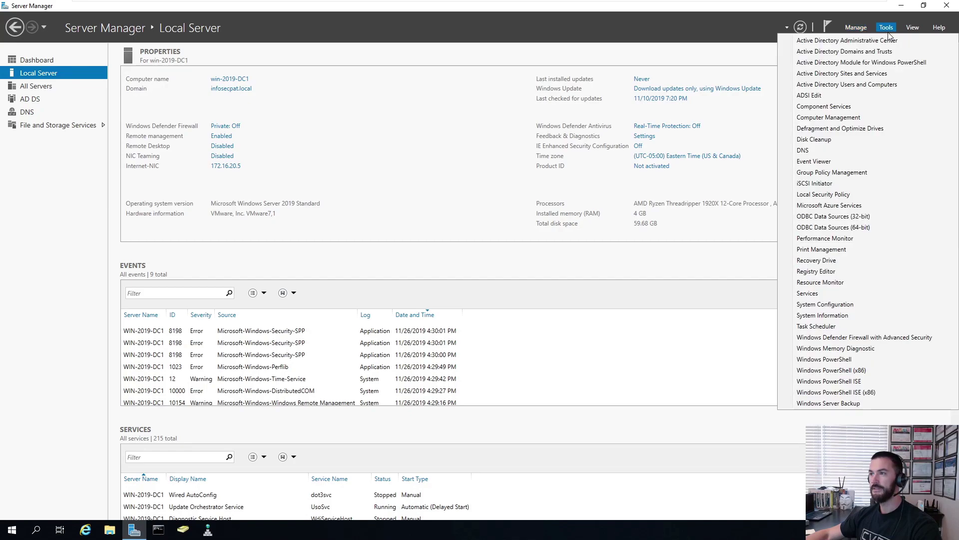
click(859, 88)
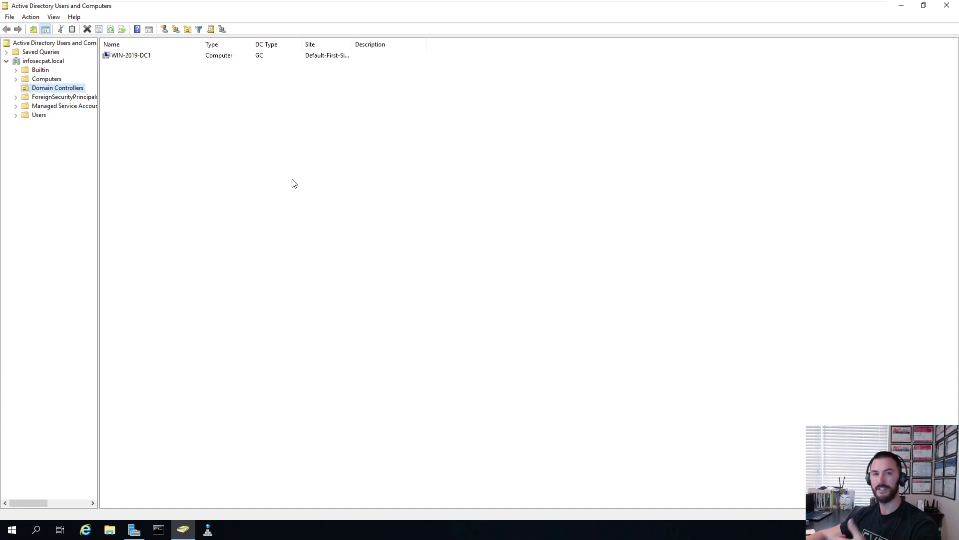
click(124, 56)
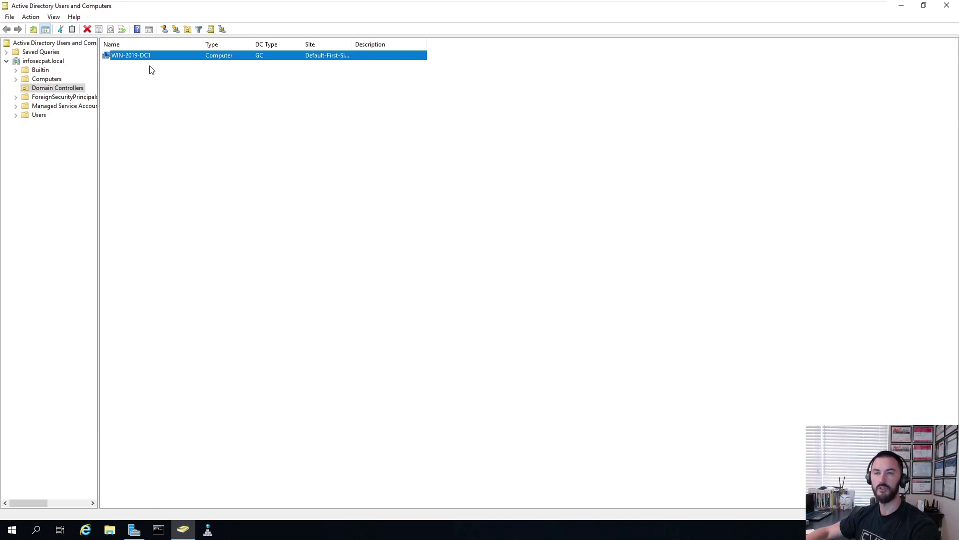
click(173, 102)
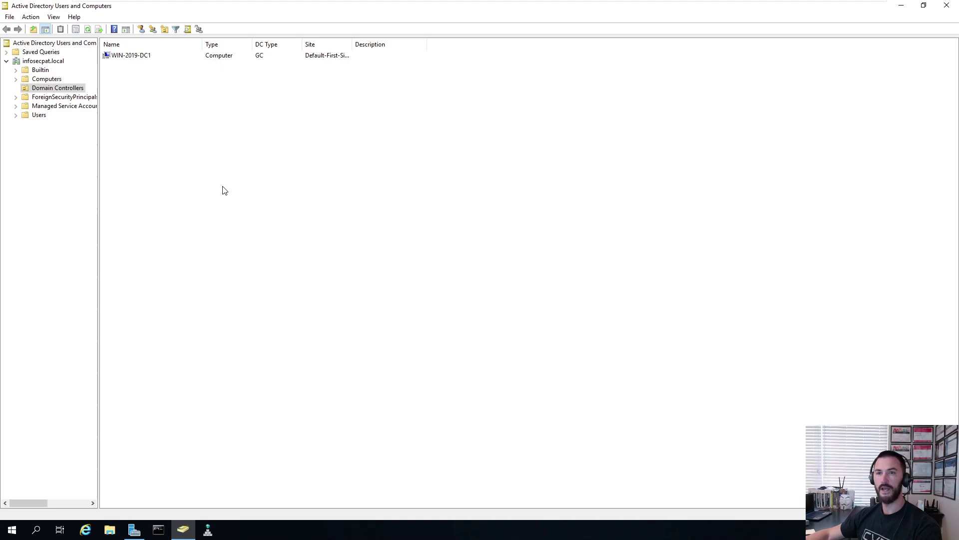
- Minimize ADUC and open a Command Prompt on the DC2 Windows Server 2016 machine
click(901, 6)
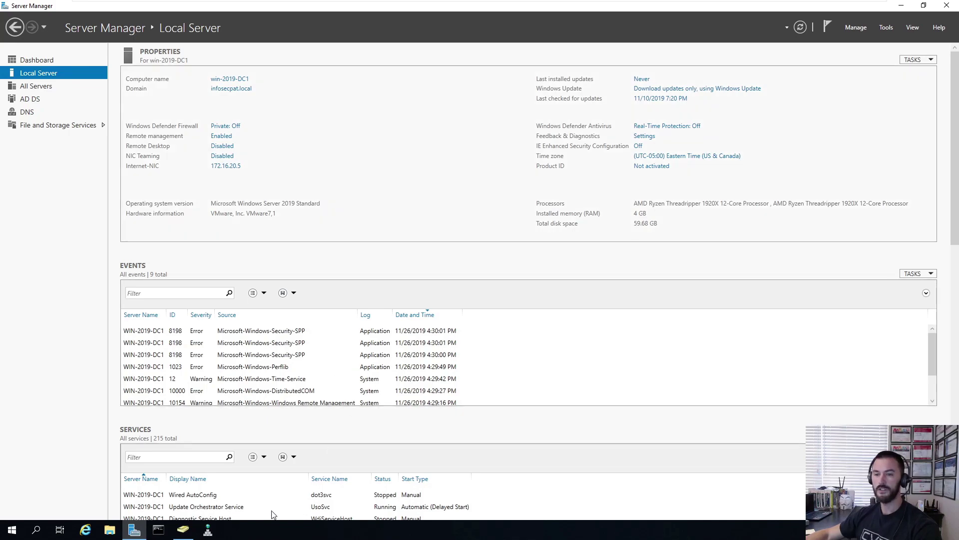
mouse_move(572, 4)
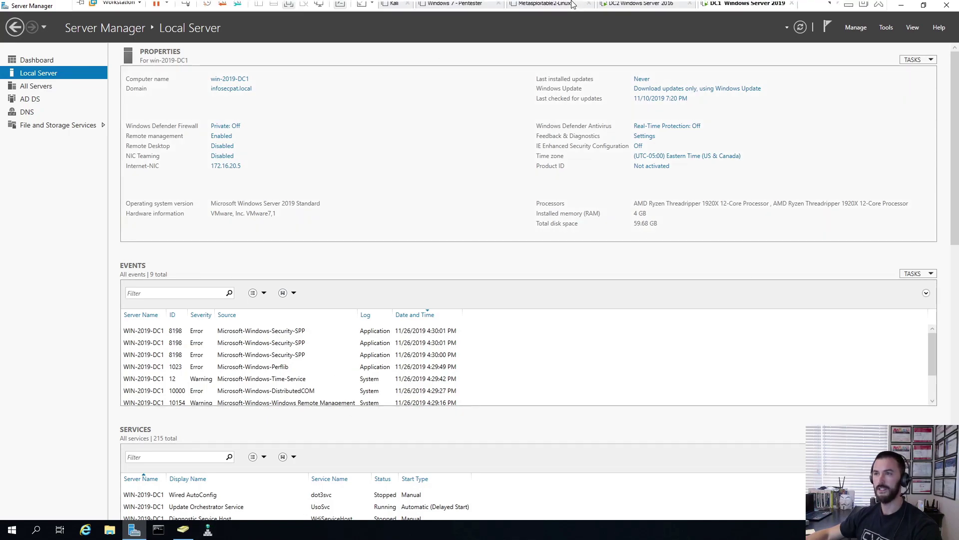
click(633, 8)
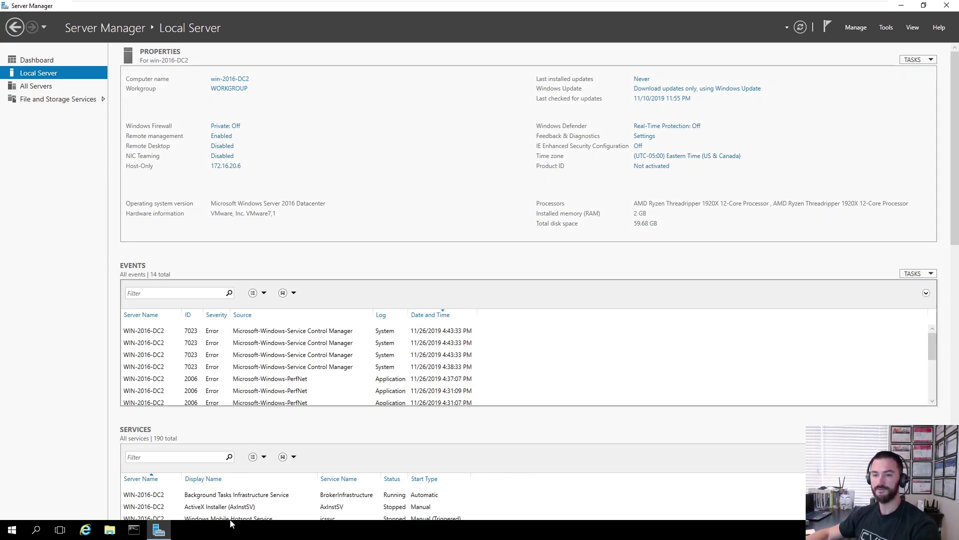
click(139, 527)
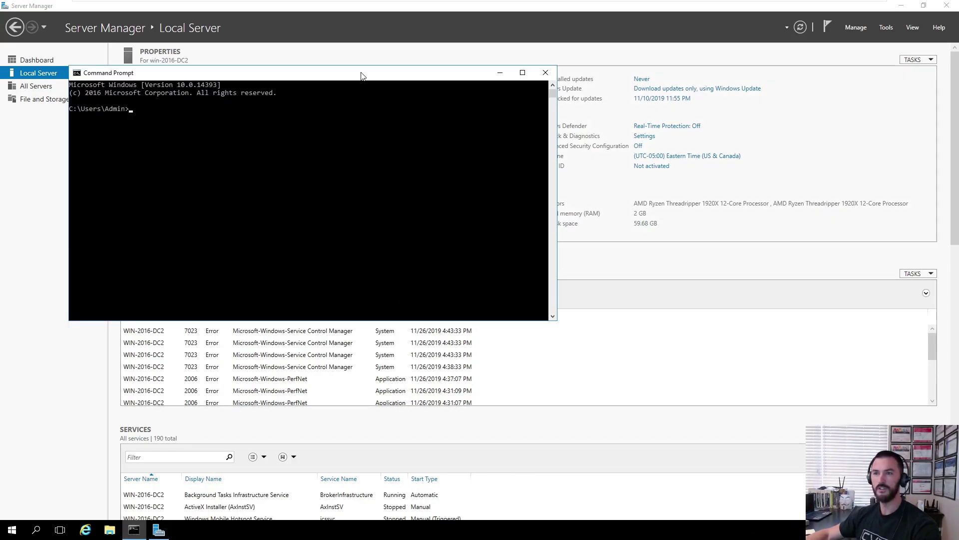
drag(363, 76, 532, 135)
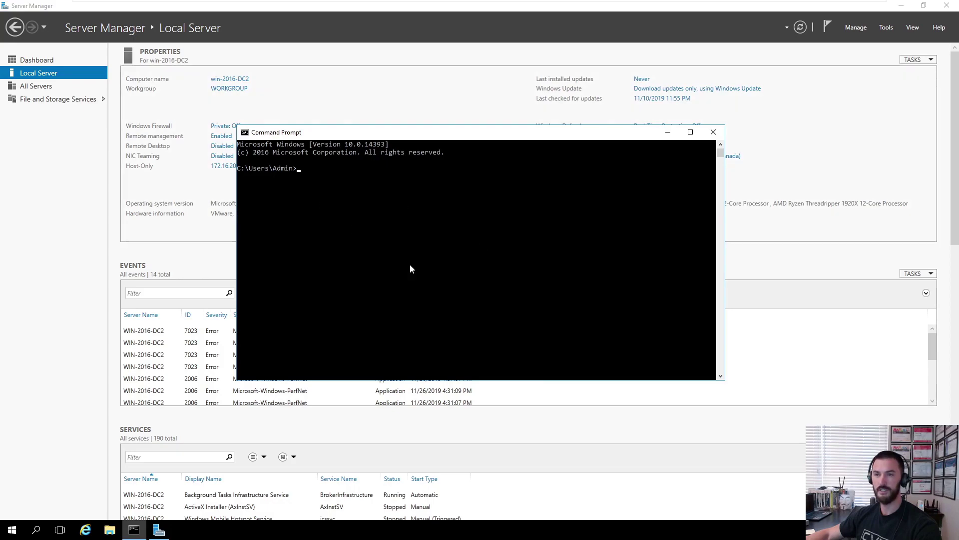
- Ping infosecpat.local, getting 4 replies from 172.16.20.5 with 0% loss
text(ping )
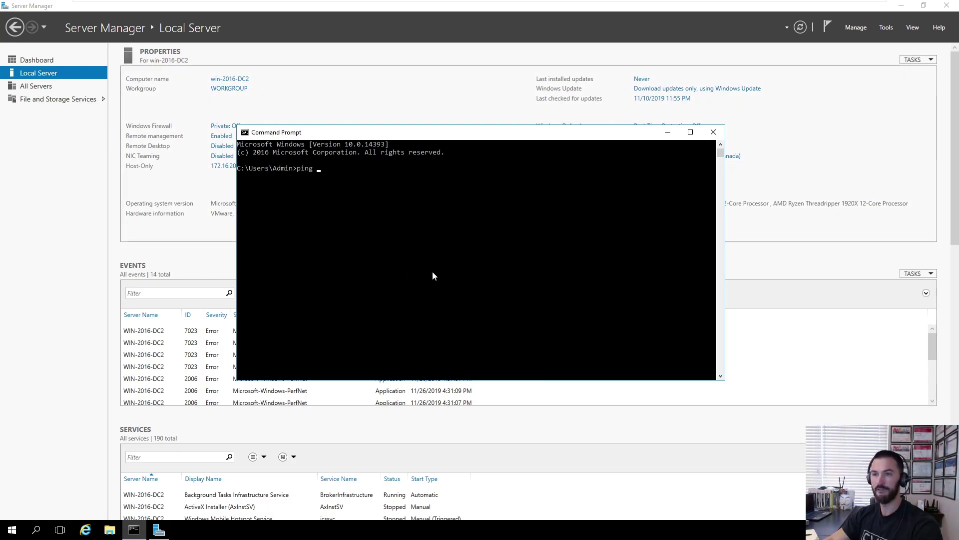
text(in)
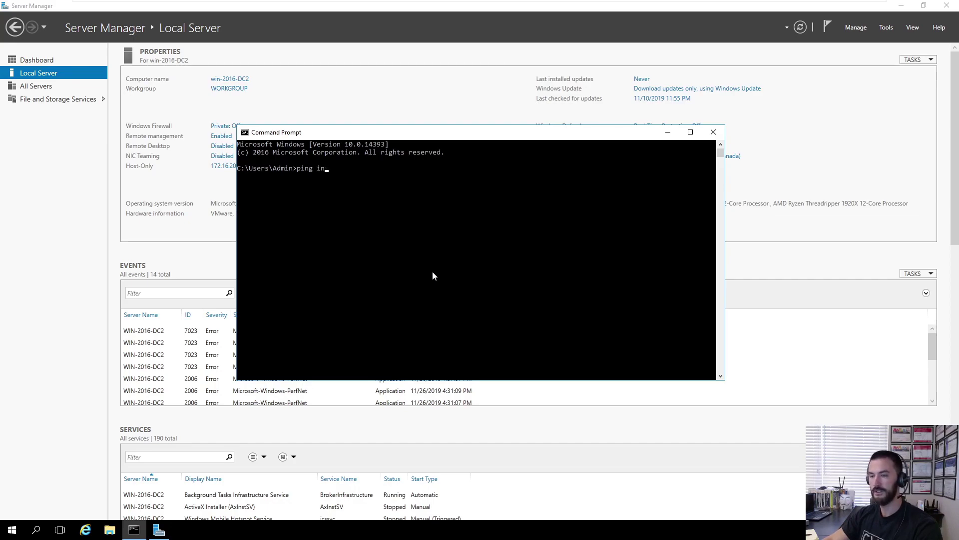
text(fosecpa)
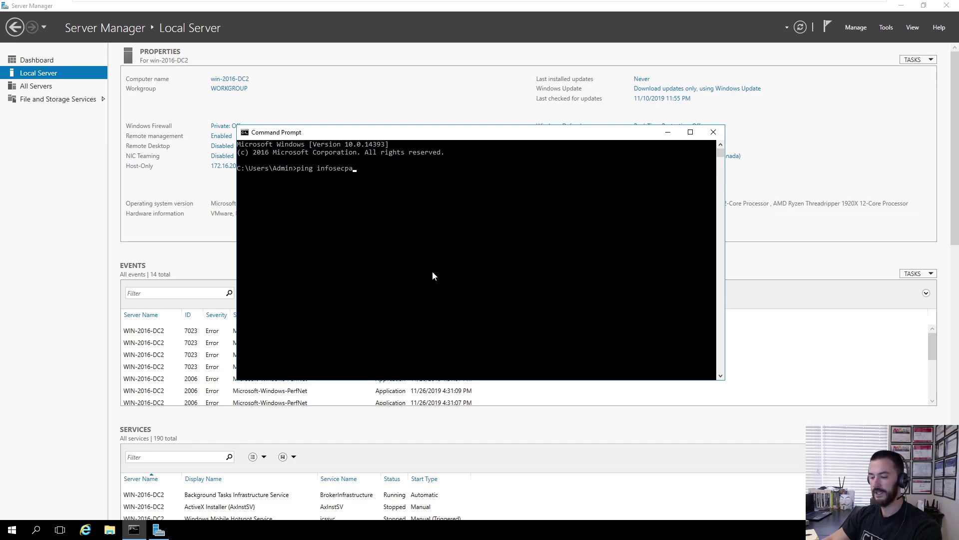
text(t.local)
key(Return)
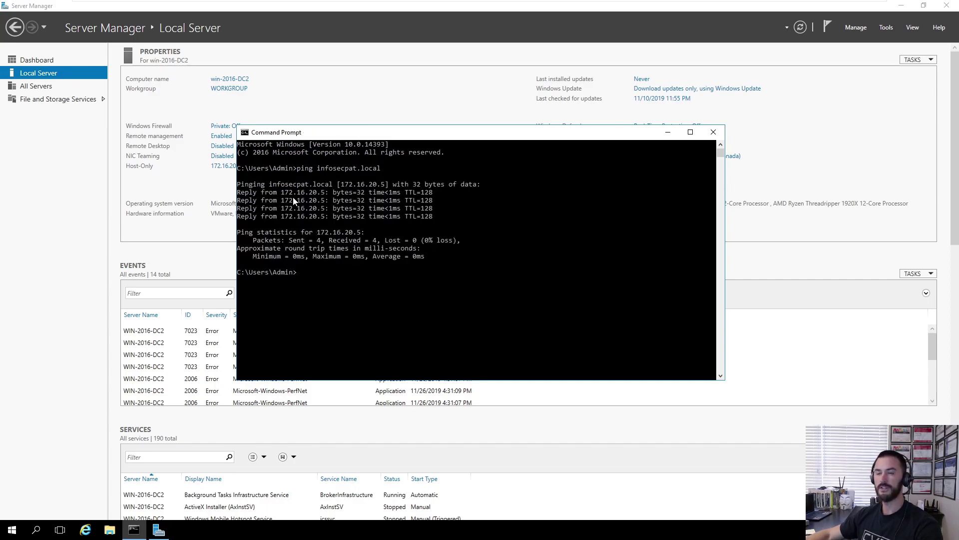
click(351, 264)
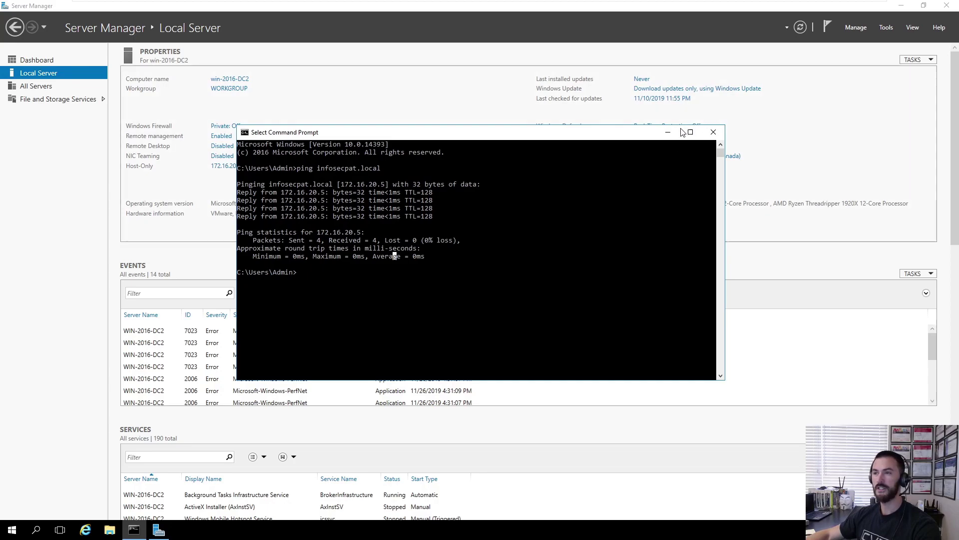
- Start the Add Roles and Features wizard with role-based installation targeting win-2016-DC2
click(668, 132)
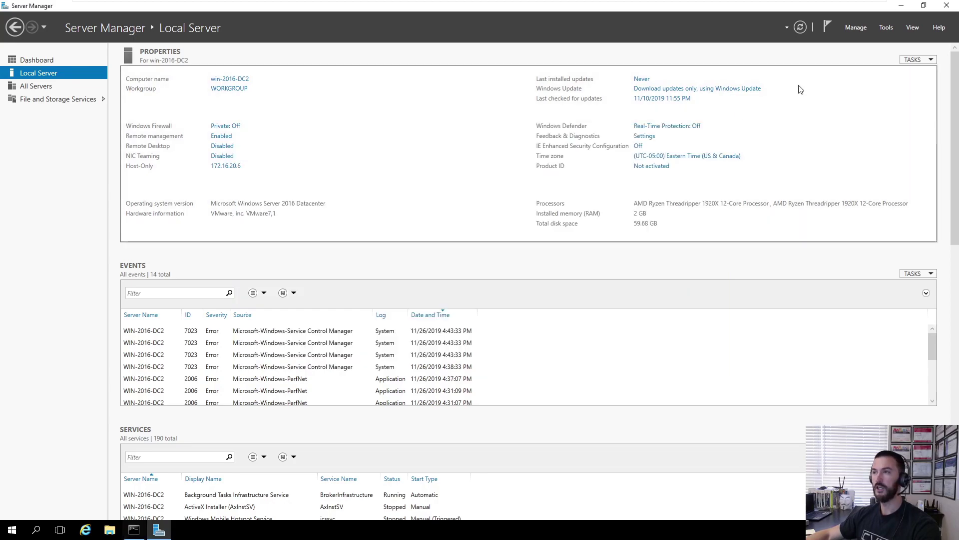
click(856, 28)
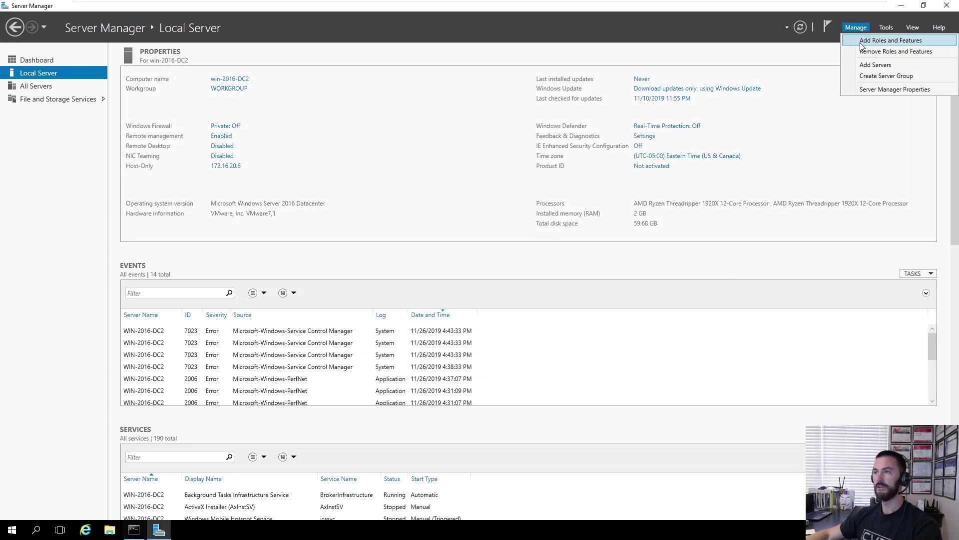
click(861, 41)
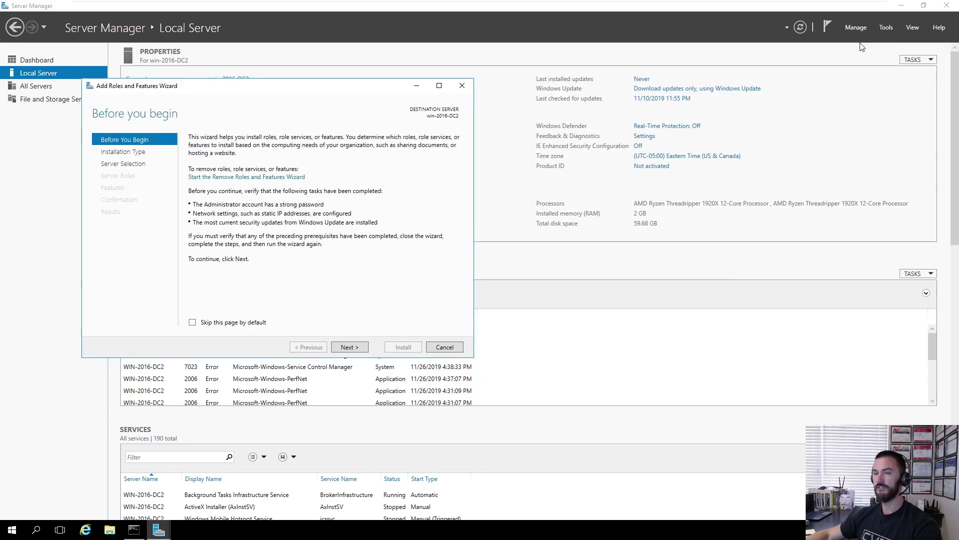
click(348, 347)
click(349, 346)
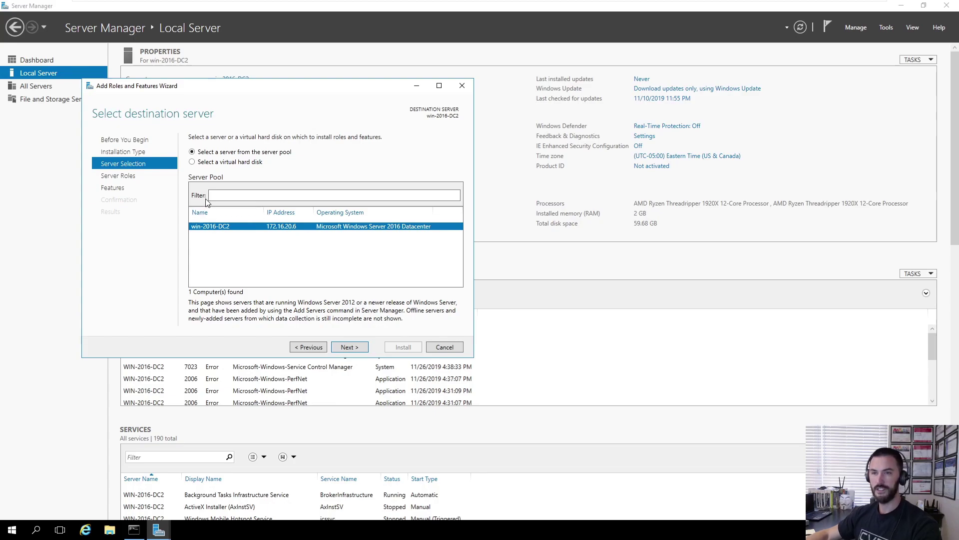
click(358, 347)
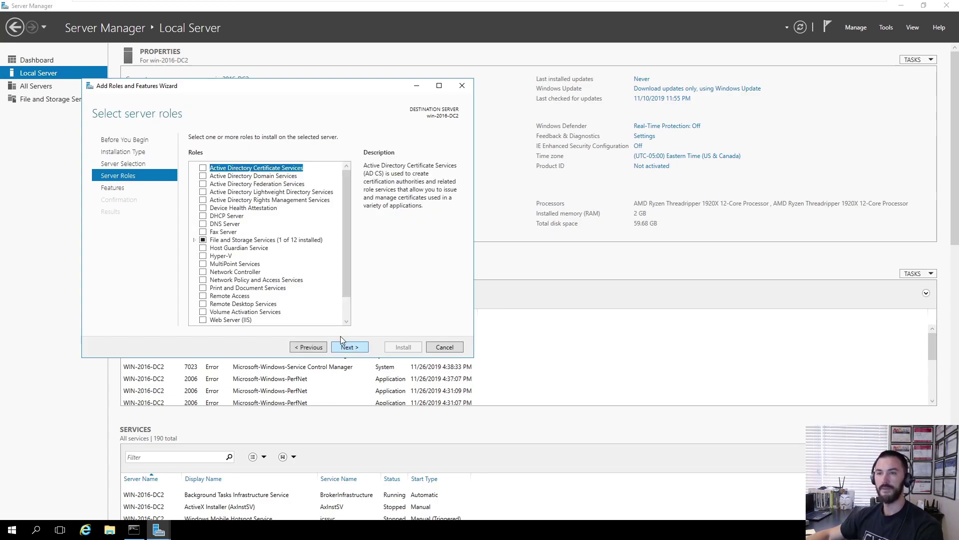
- Select Active Directory Domain Services with its required features and begin installing
click(203, 176)
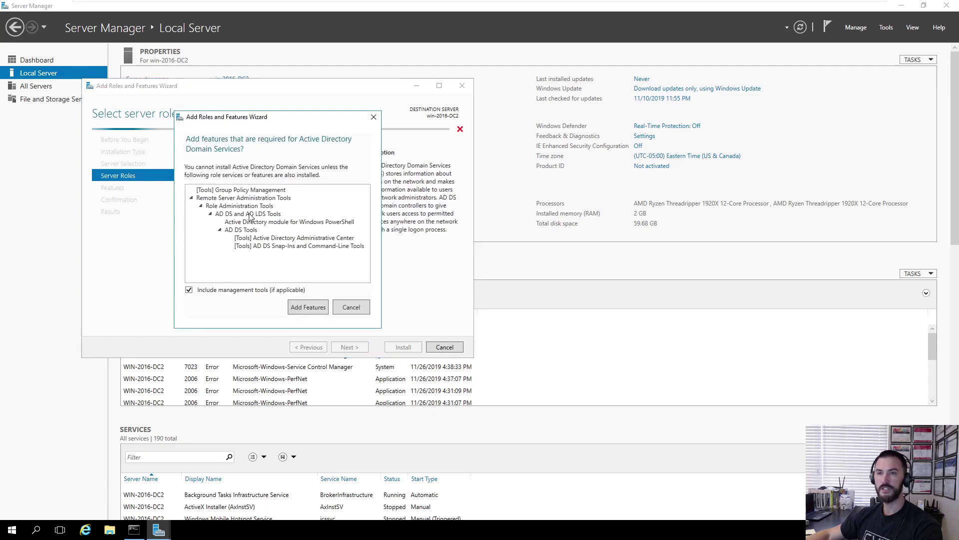
click(307, 307)
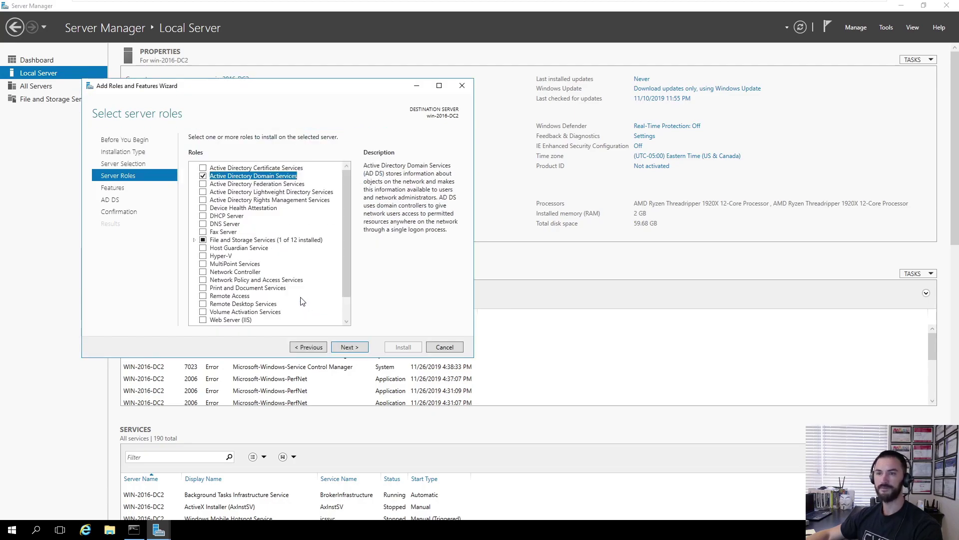
click(357, 349)
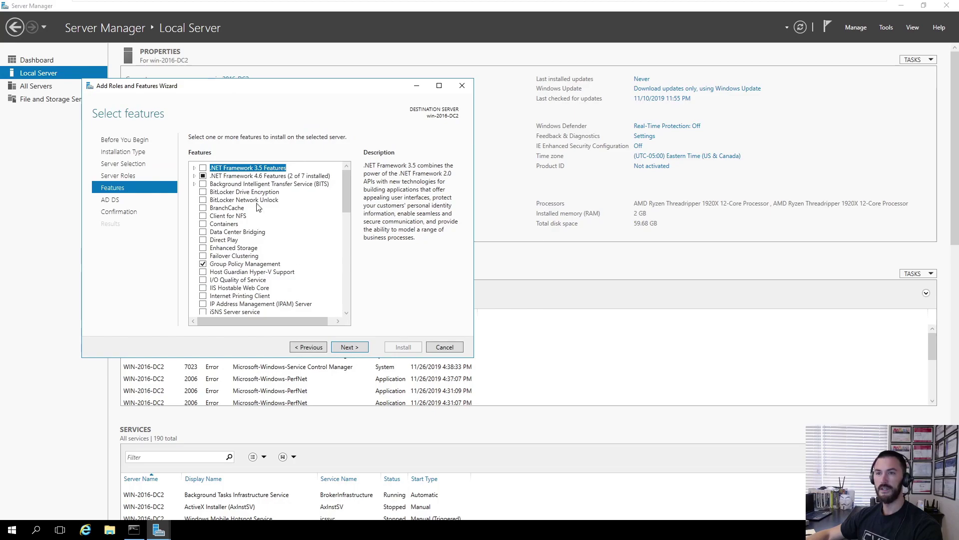
click(357, 349)
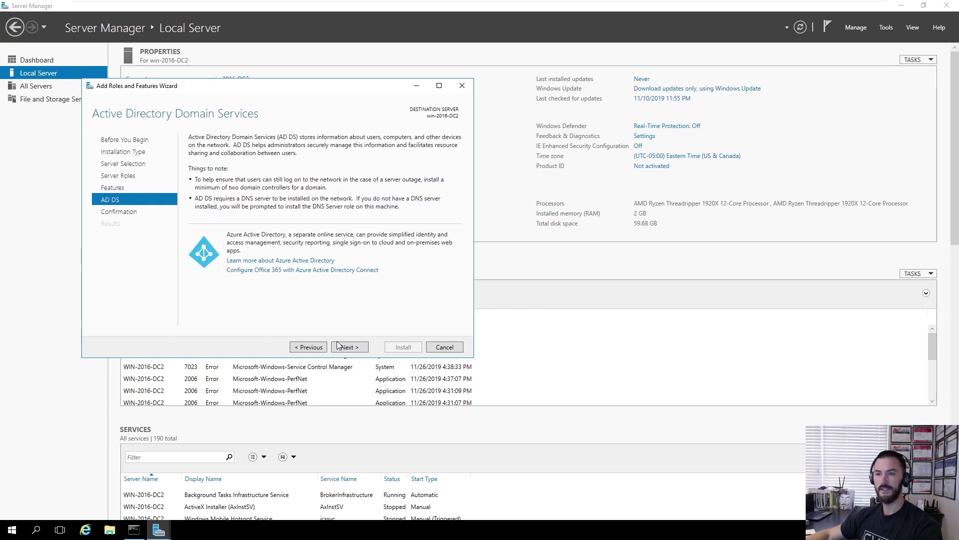
click(352, 349)
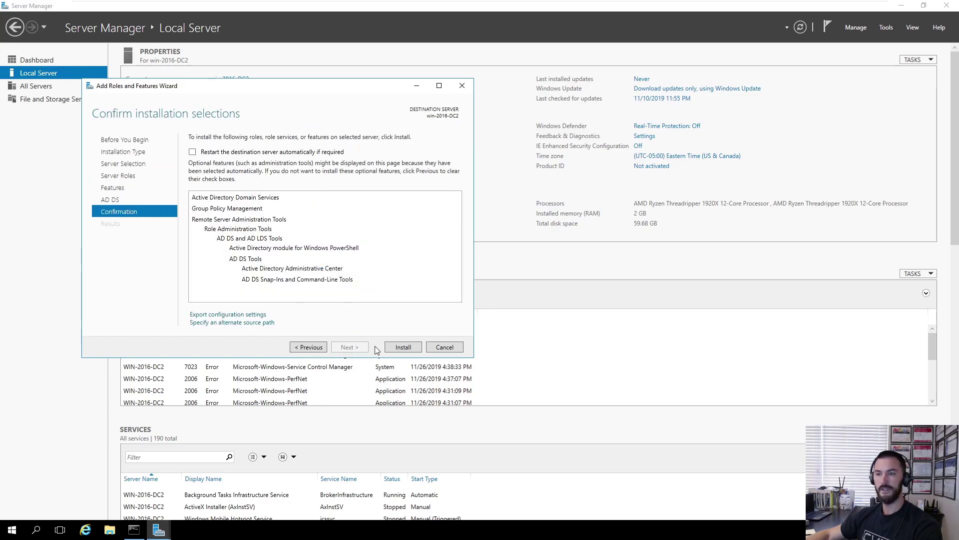
click(402, 347)
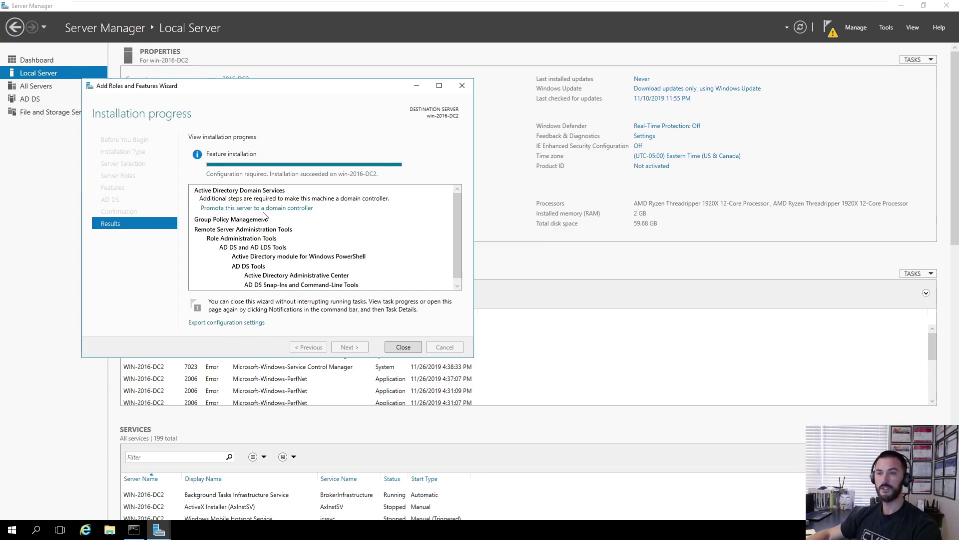
- Start promoting the server to a domain controller in the deployment configuration
click(286, 209)
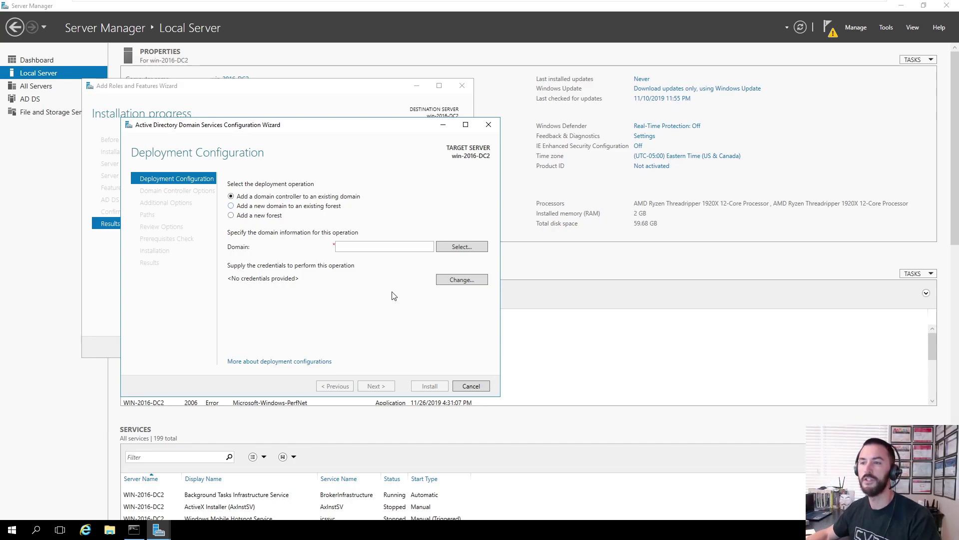
click(459, 279)
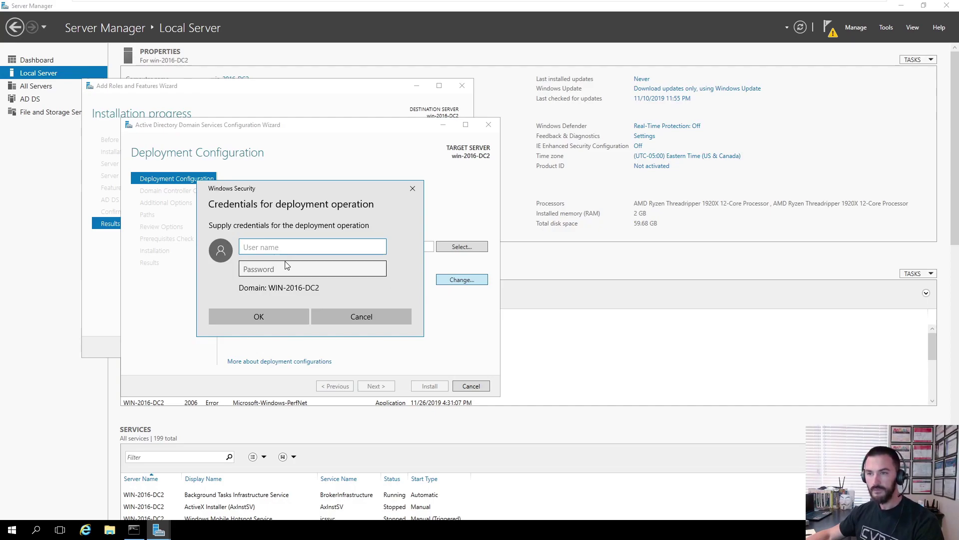
click(411, 189)
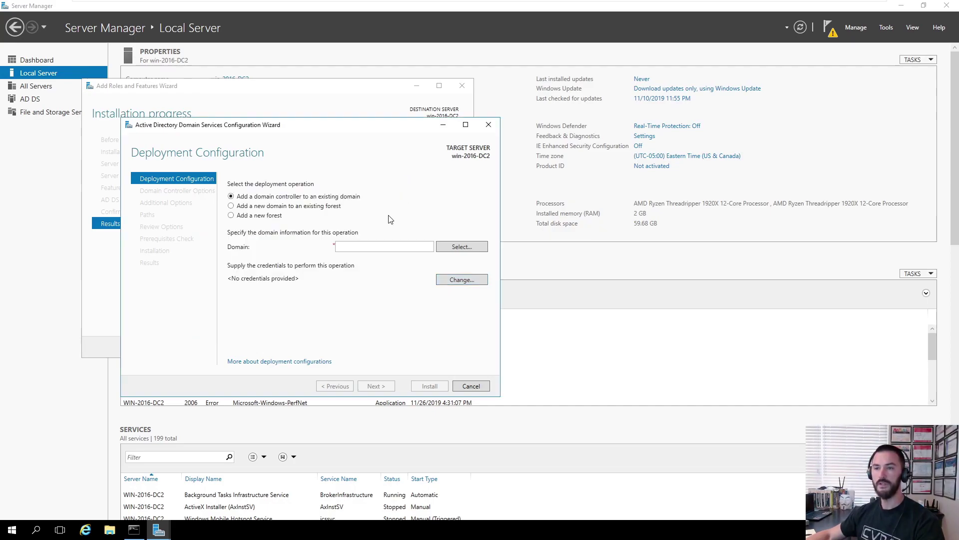
- Supply the infosecpat domain administrator user name and account password as deployment credentials
click(456, 281)
text(admnini)
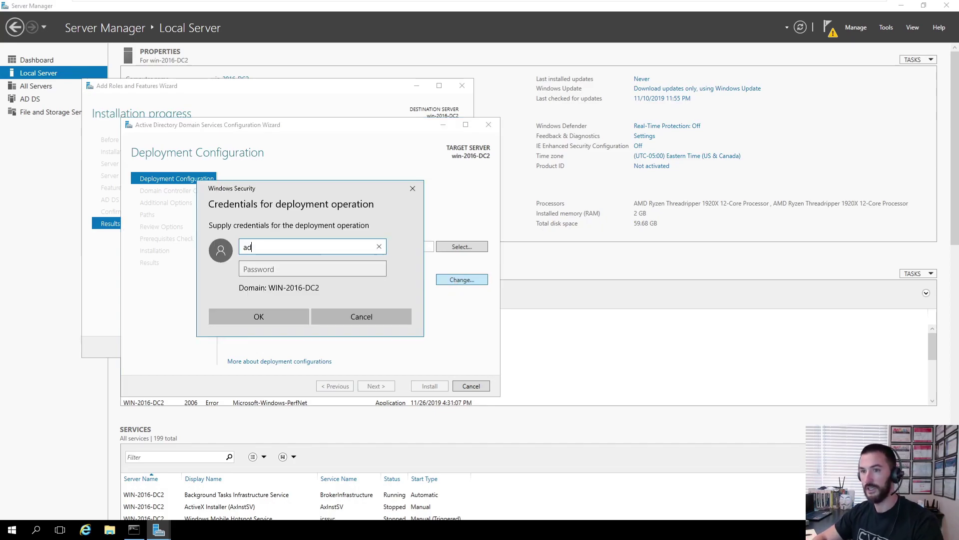
key(BackSpace)
key(BackSpace)
text(inistrato)
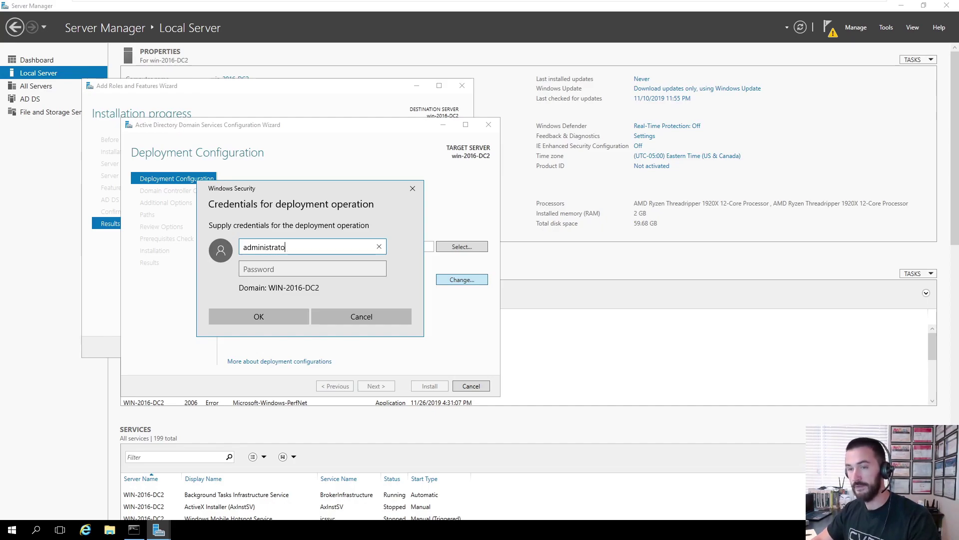
key(BackSpace)
key(BackSpace)
key(BackSpace)
key(BackSpace)
key(BackSpace)
key(BackSpace)
key(BackSpace)
key(BackSpace)
key(BackSpace)
key(BackSpace)
text(adm)
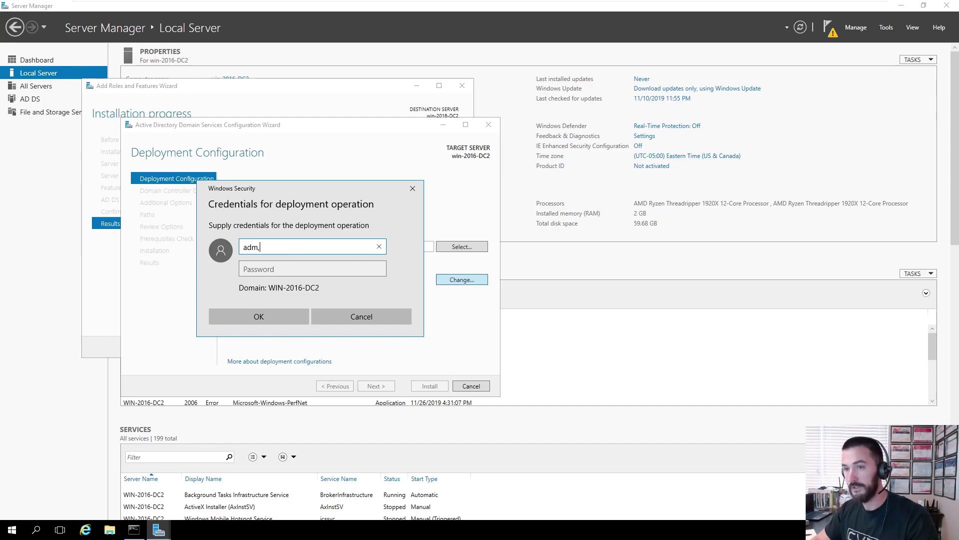
key(BackSpace)
key(BackSpace)
text(administ)
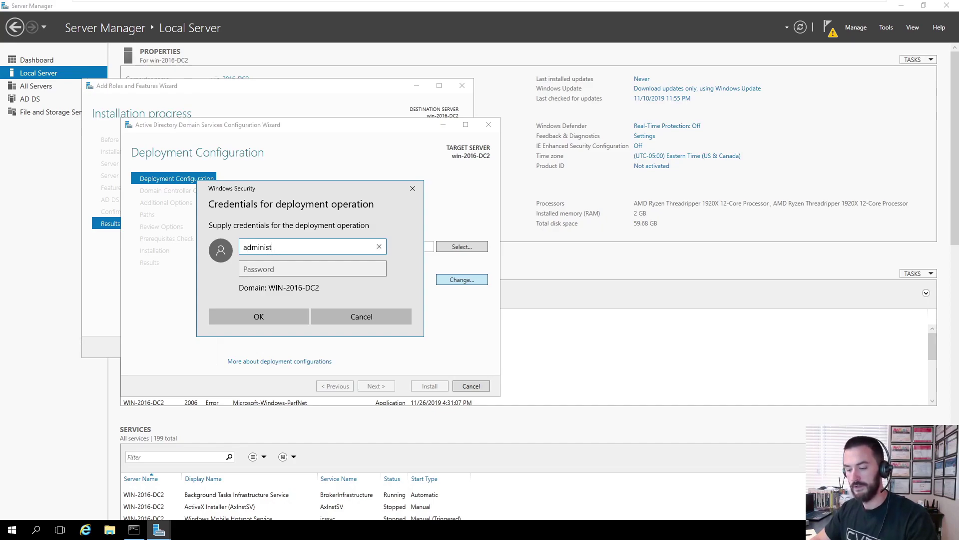
text(rator)
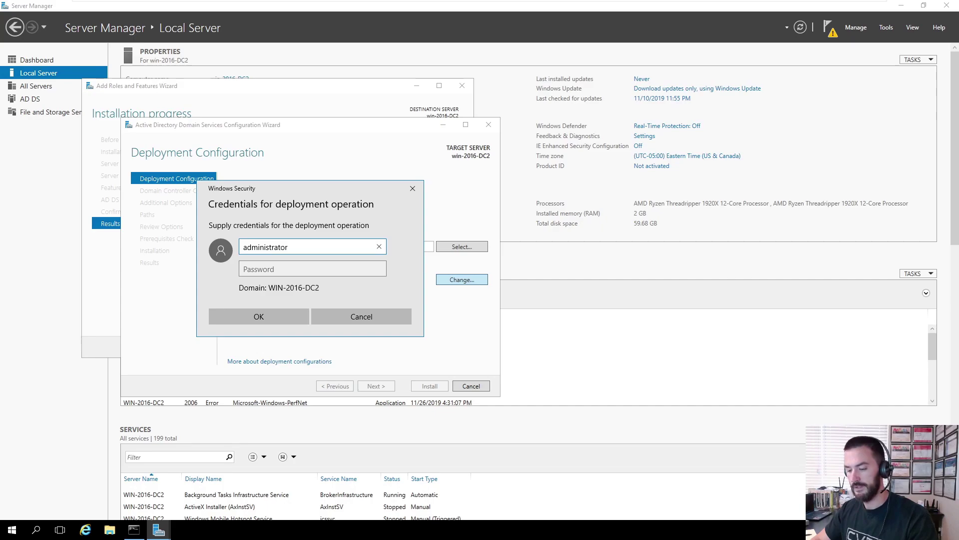
text(@infosec)
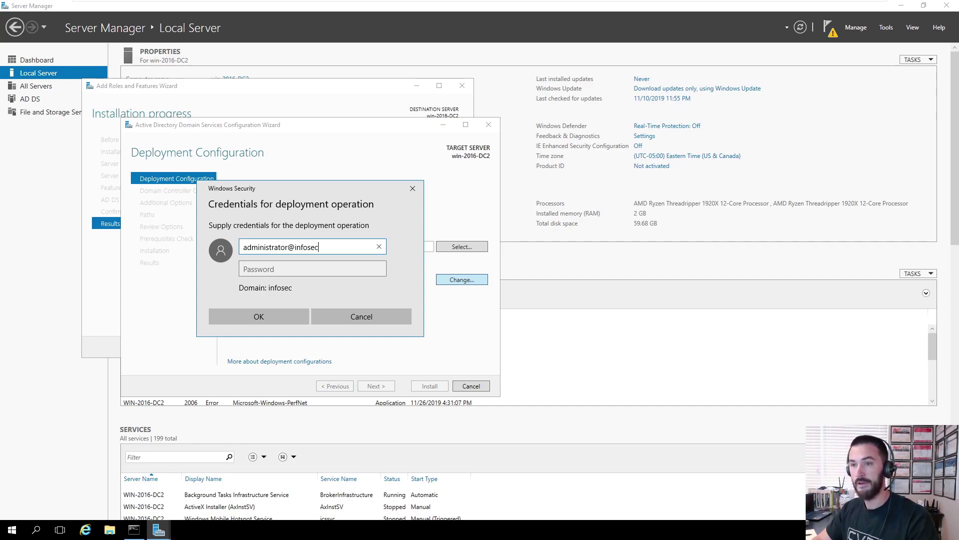
text(pat.local)
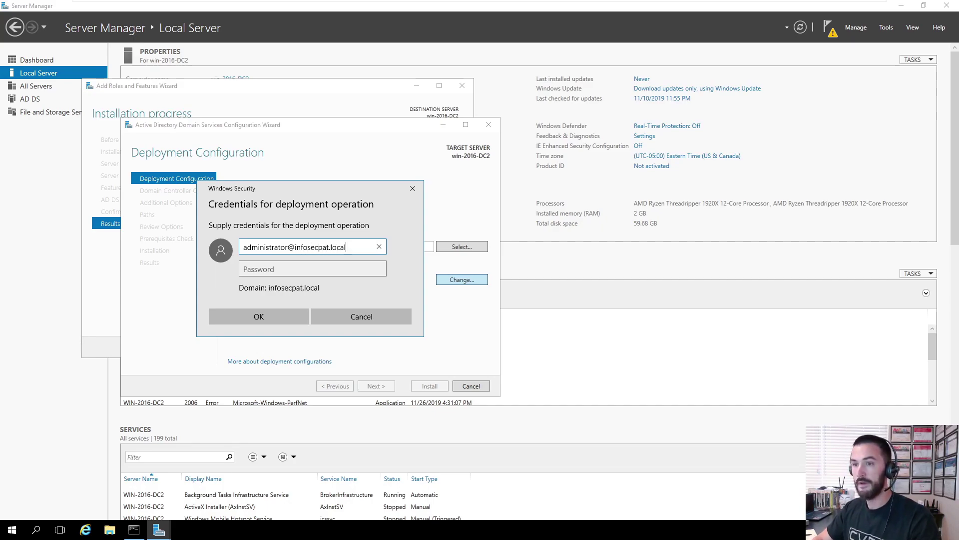
click(312, 269)
text(••)
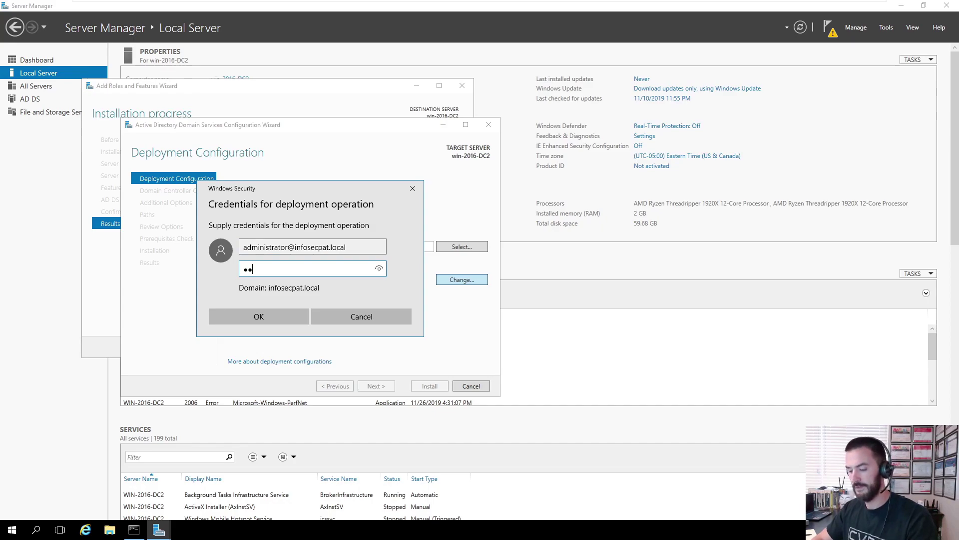
key(Return)
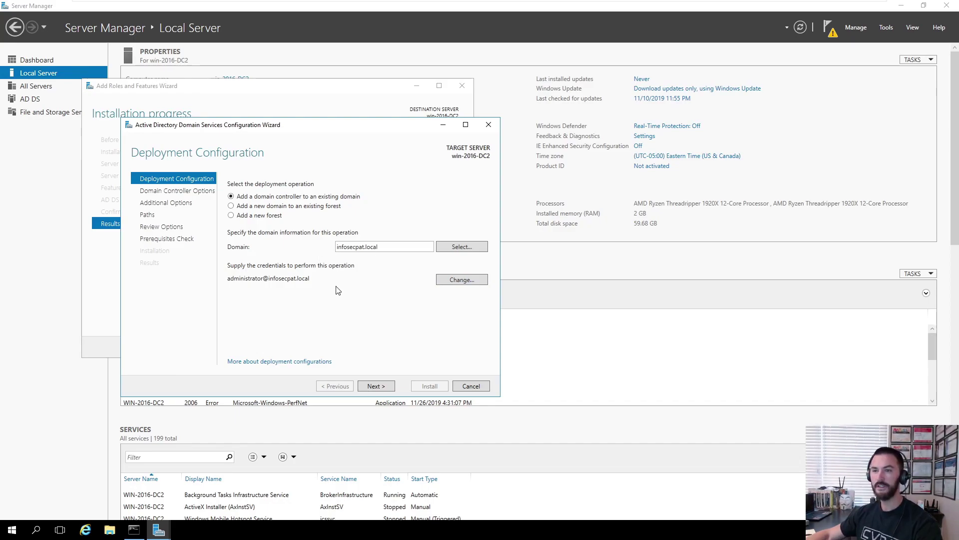
- Select infosecpat.local from the forest as the domain to join
click(463, 247)
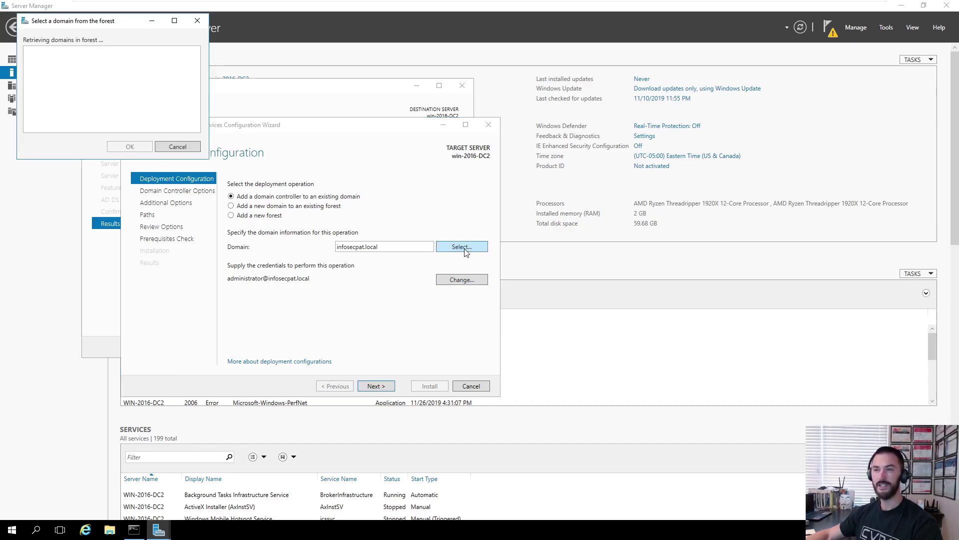
drag(114, 25, 300, 147)
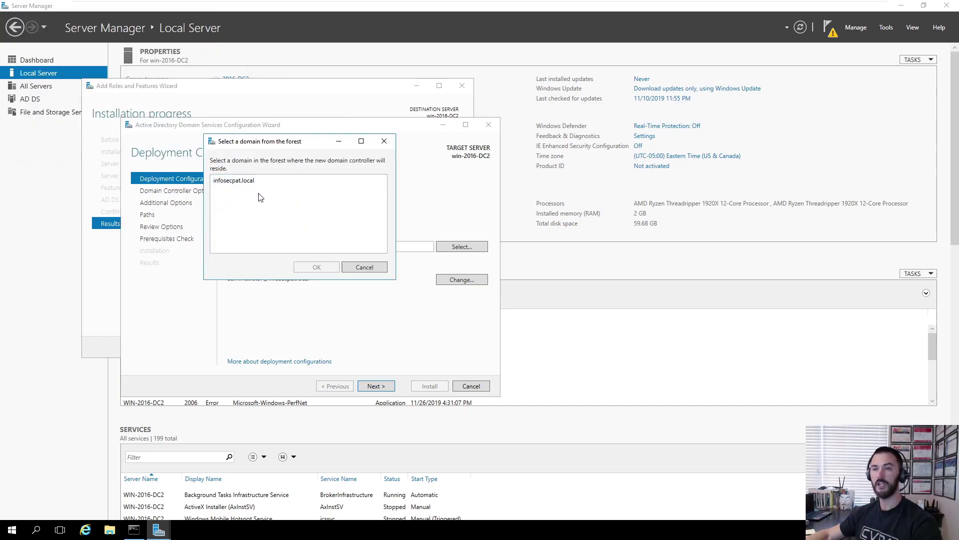
click(234, 183)
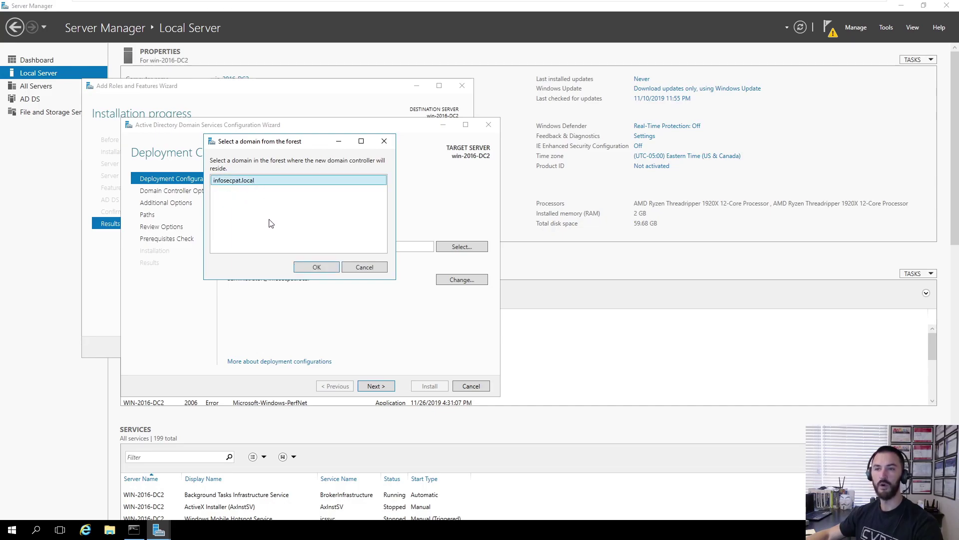
click(315, 268)
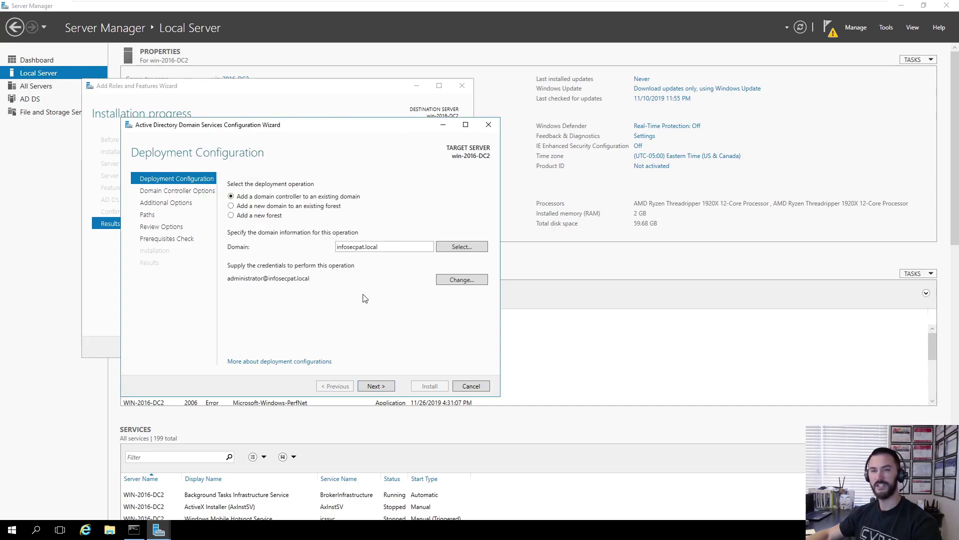
- Keep DNS server and Global Catalog enabled and enter the DSRM password in both fields
click(376, 387)
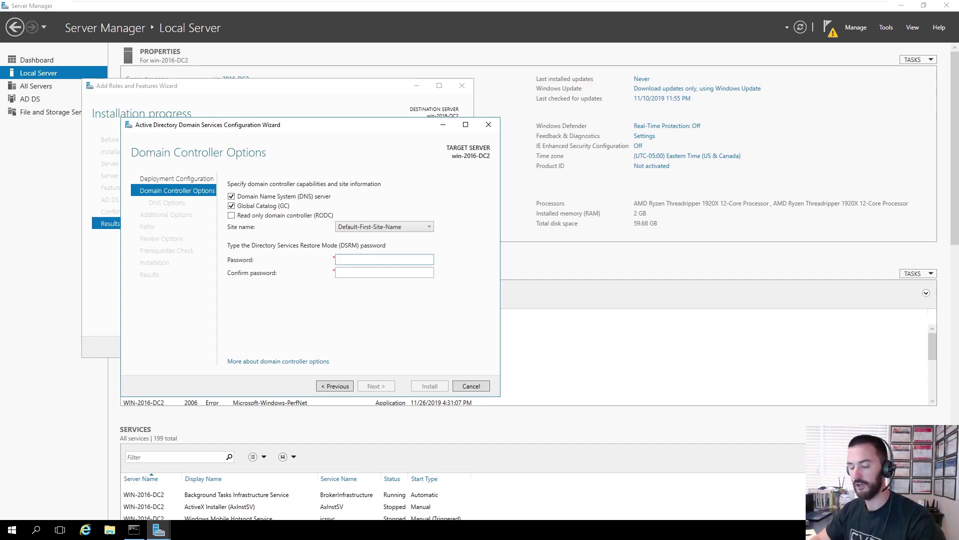
text(Pa)
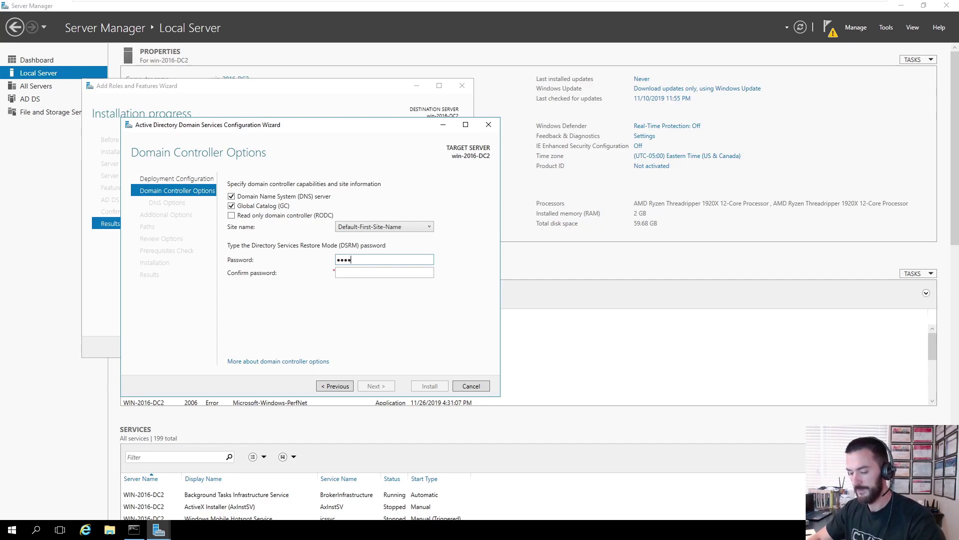
click(385, 272)
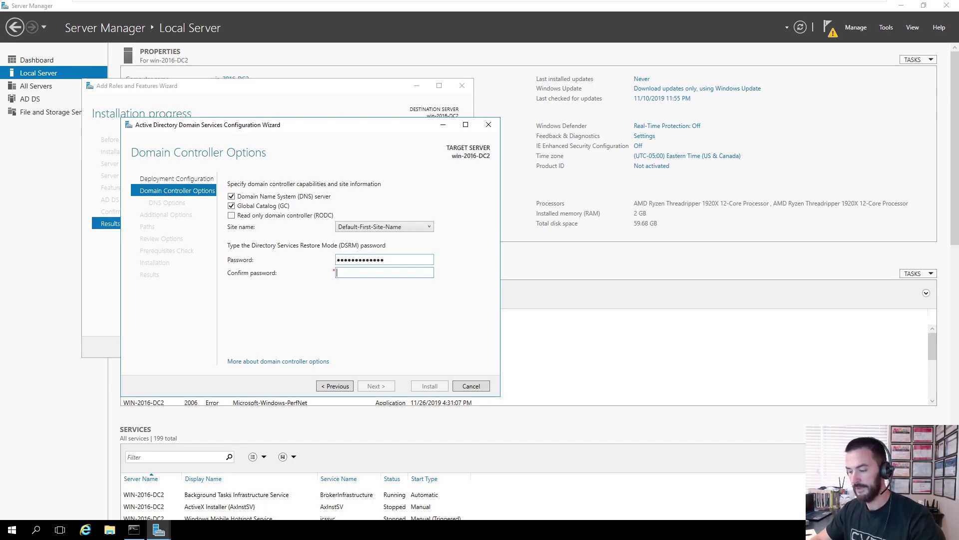
text(Password12345)
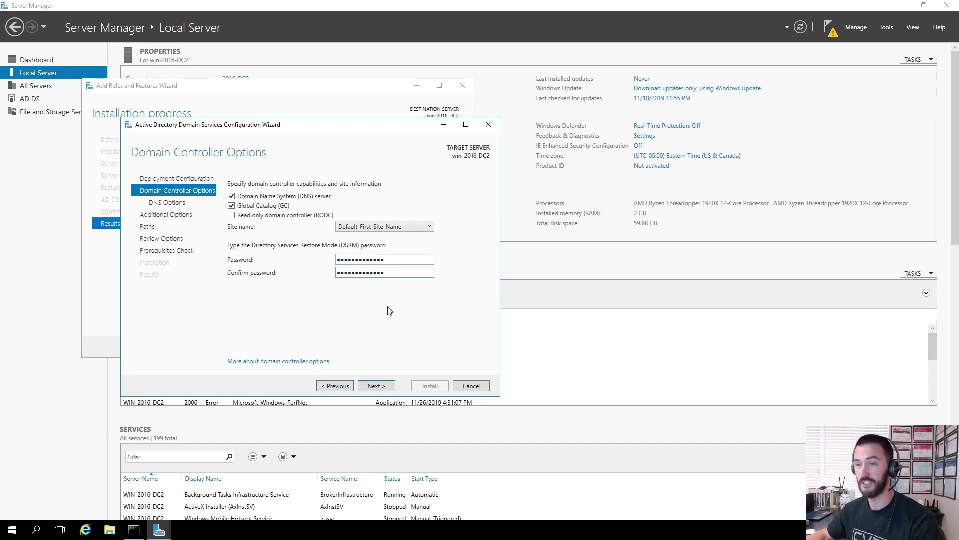
- Skip DNS delegation and set Replicate from to win-2019-DC1.infosecpat.local
click(375, 387)
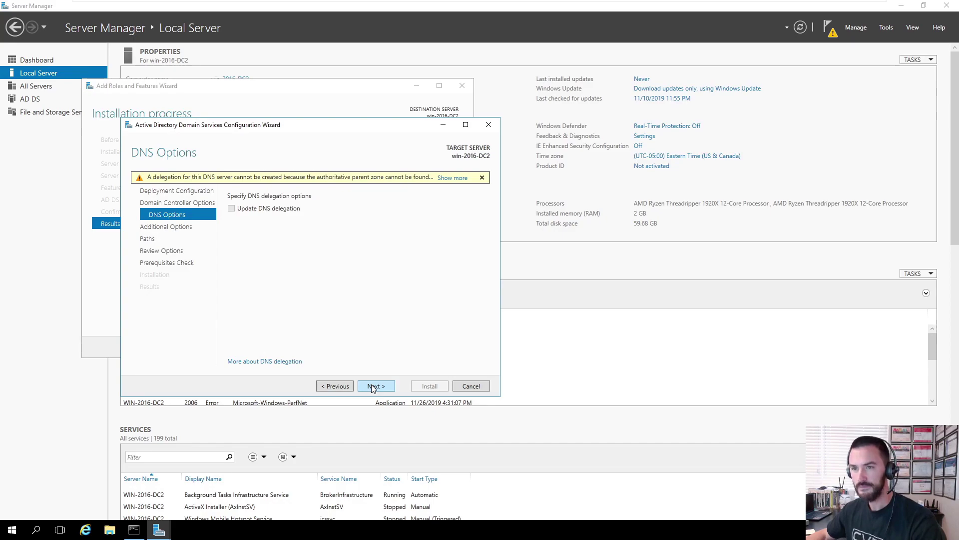
click(376, 388)
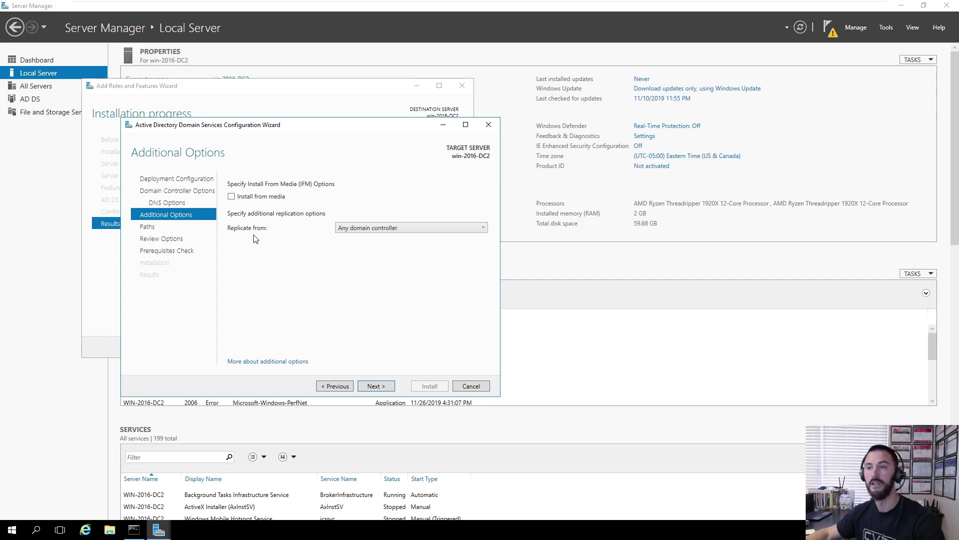
click(348, 230)
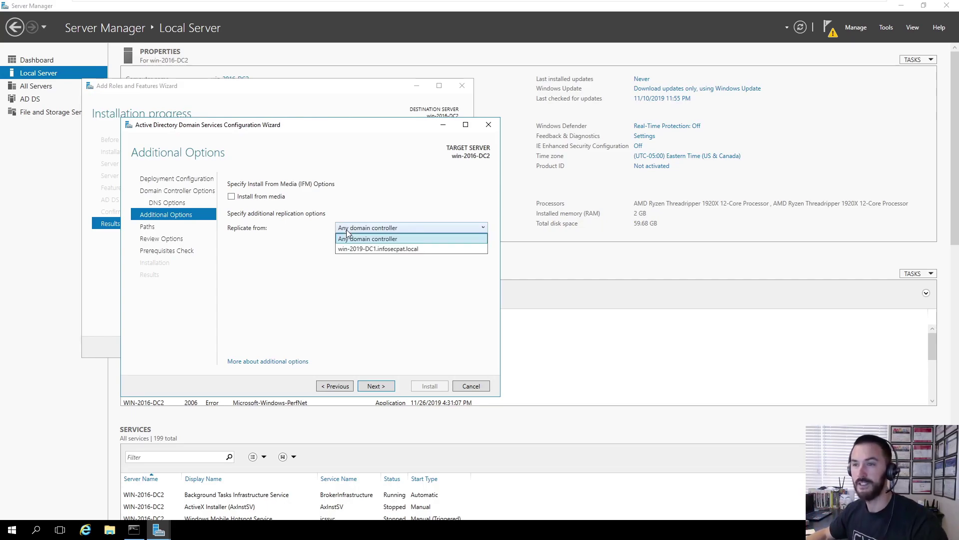
click(366, 253)
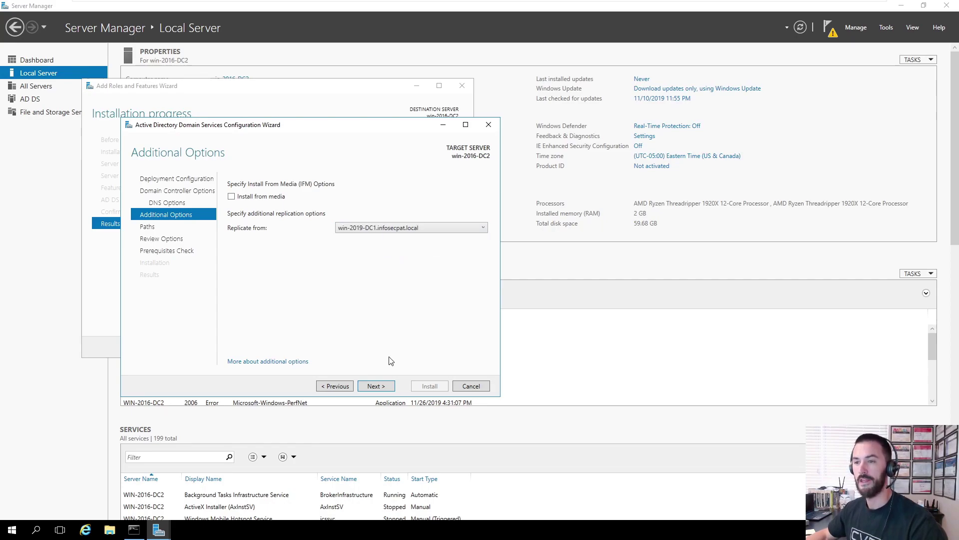
click(371, 387)
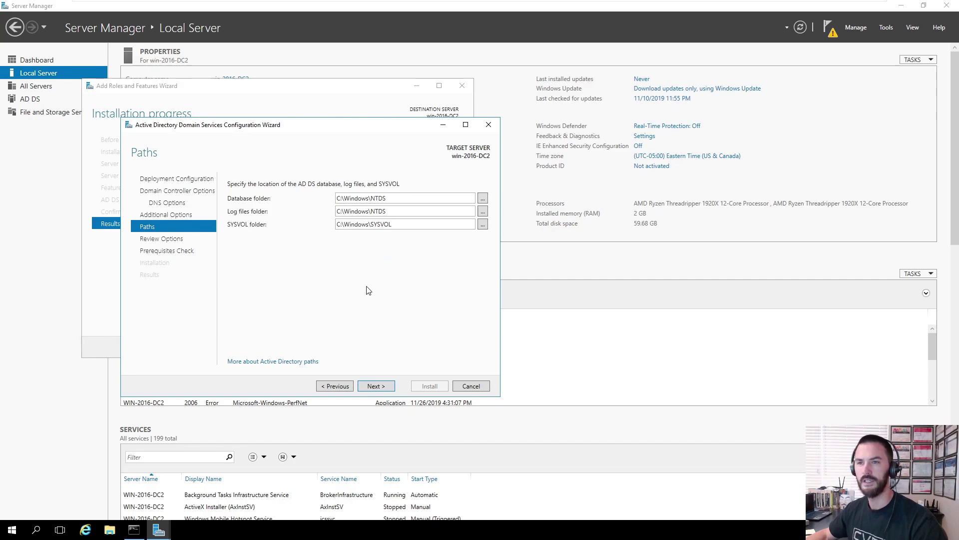
- Accept the default folder paths and review, then install AD DS after prerequisites pass
click(376, 387)
click(376, 388)
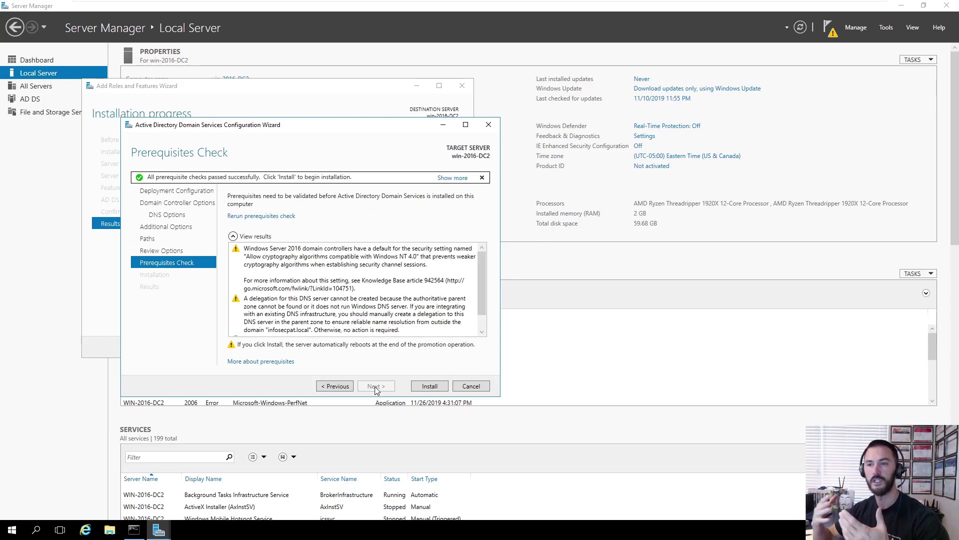
click(428, 387)
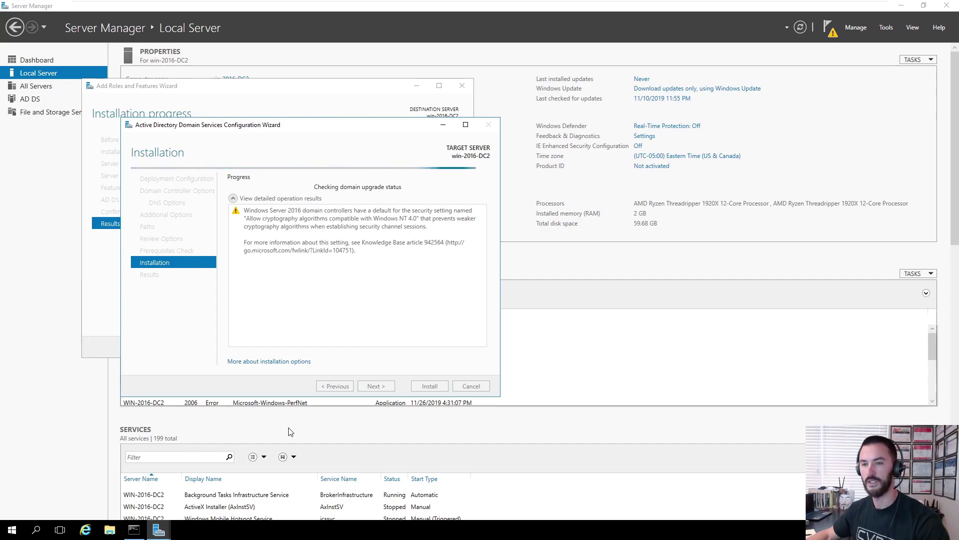
- On win-2019-DC1, run ipconfig and highlight the IPv4 address 172.16.20.5
mouse_move(590, 5)
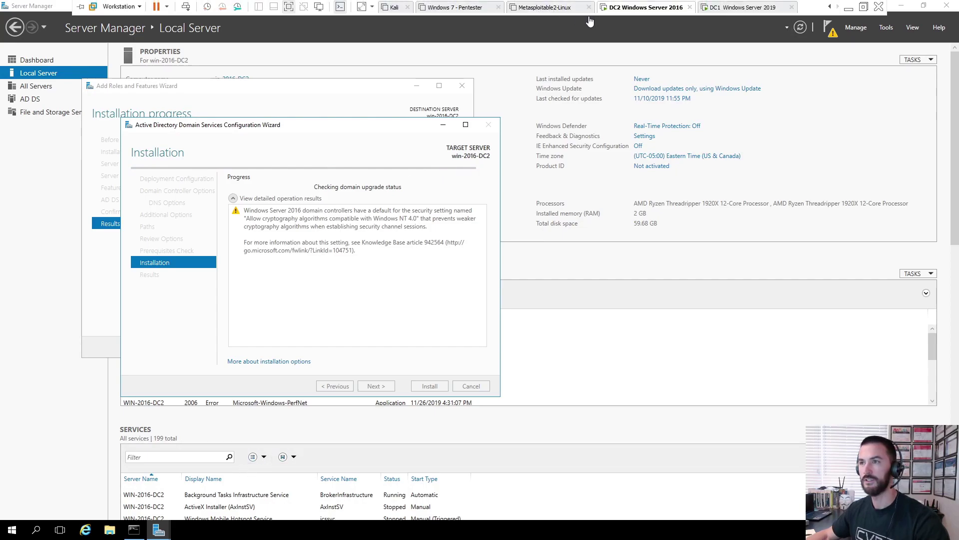
click(744, 9)
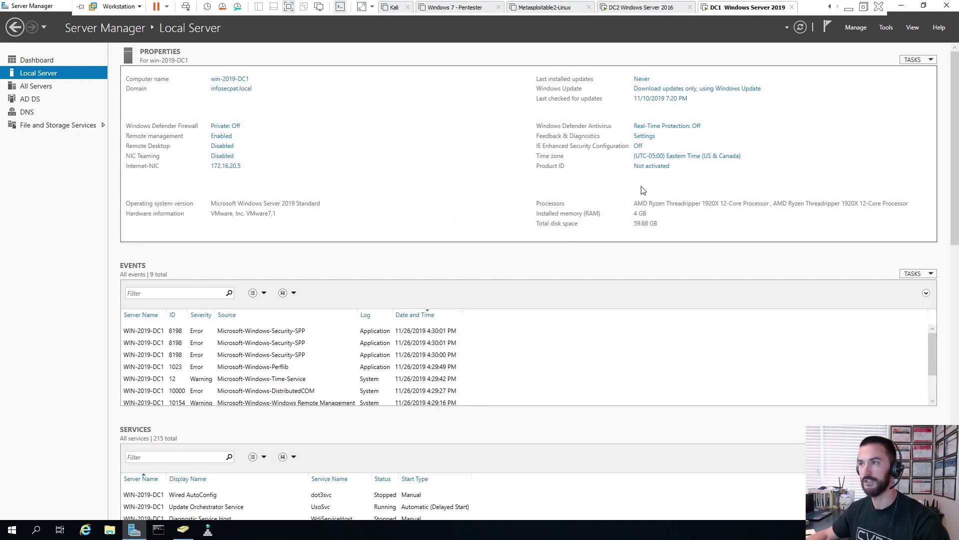
click(902, 6)
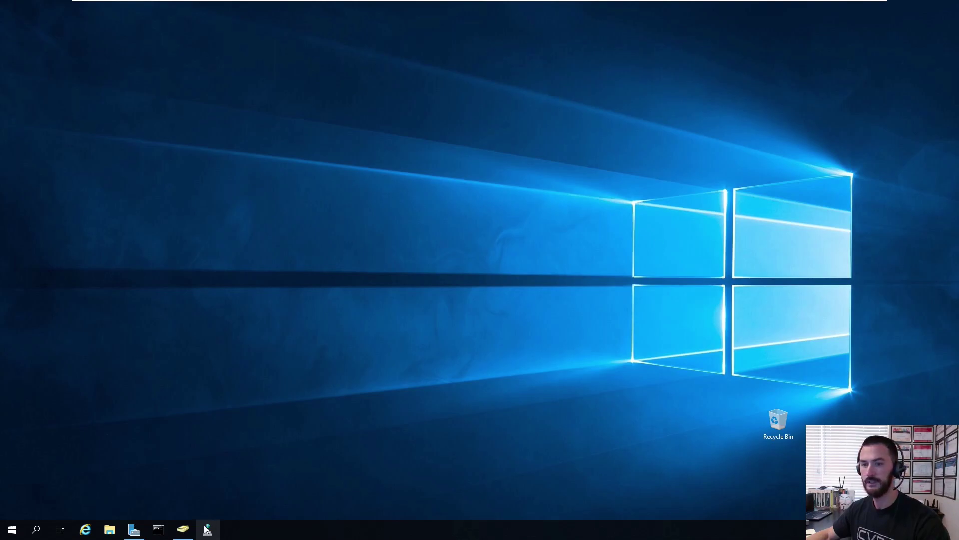
click(159, 530)
click(323, 178)
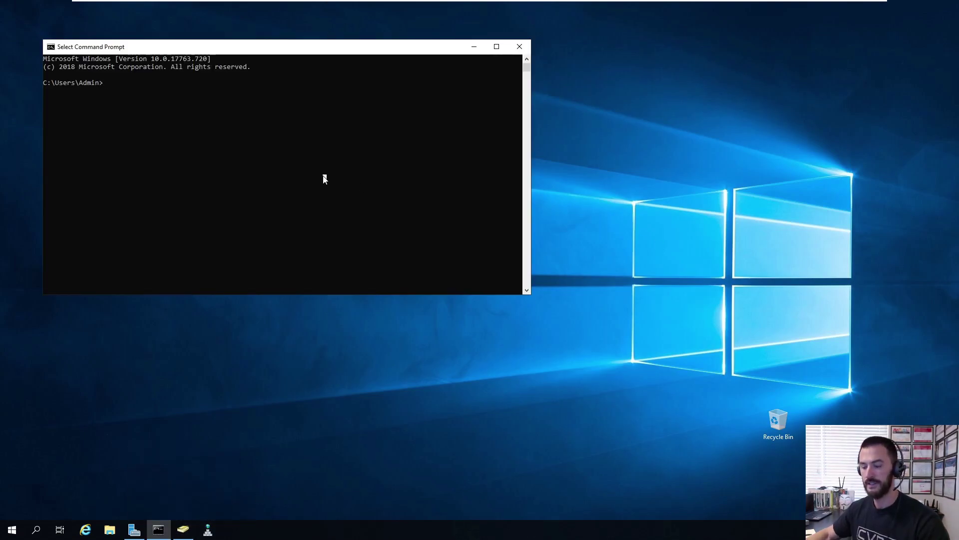
text(ipconfig)
key(Return)
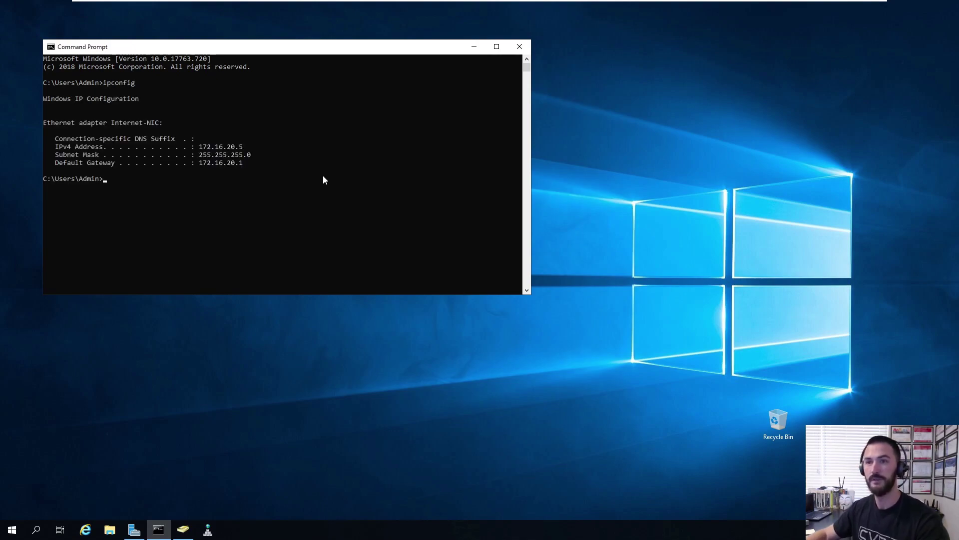
drag(247, 148, 198, 150)
key(Return)
- Run ipconfig /all and check that the DNS server is 172.16.20.5
key(Up)
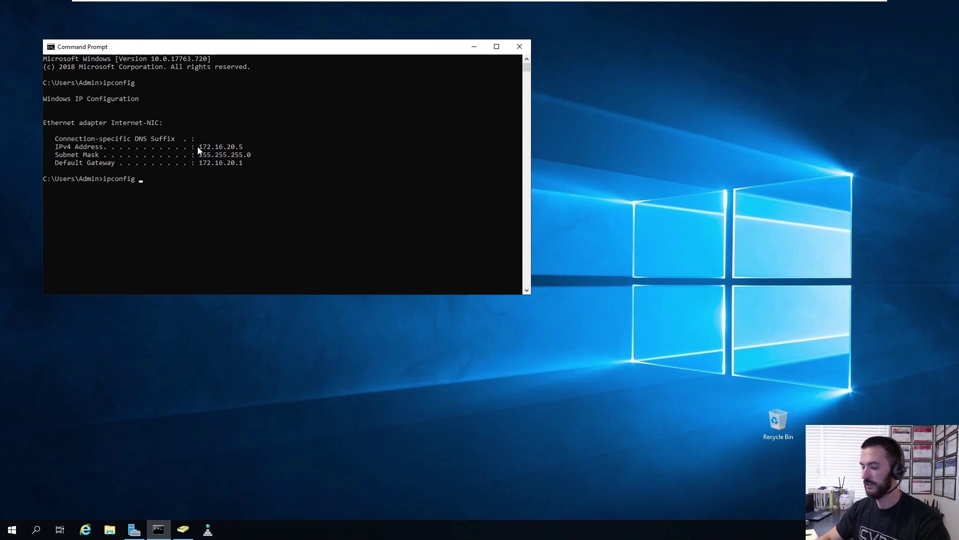
text(/all)
key(Return)
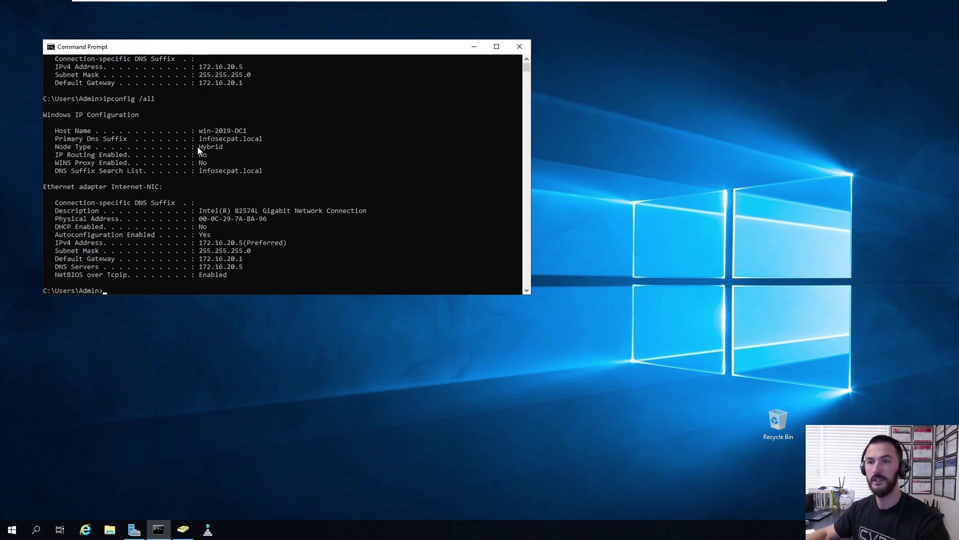
double_click(311, 50)
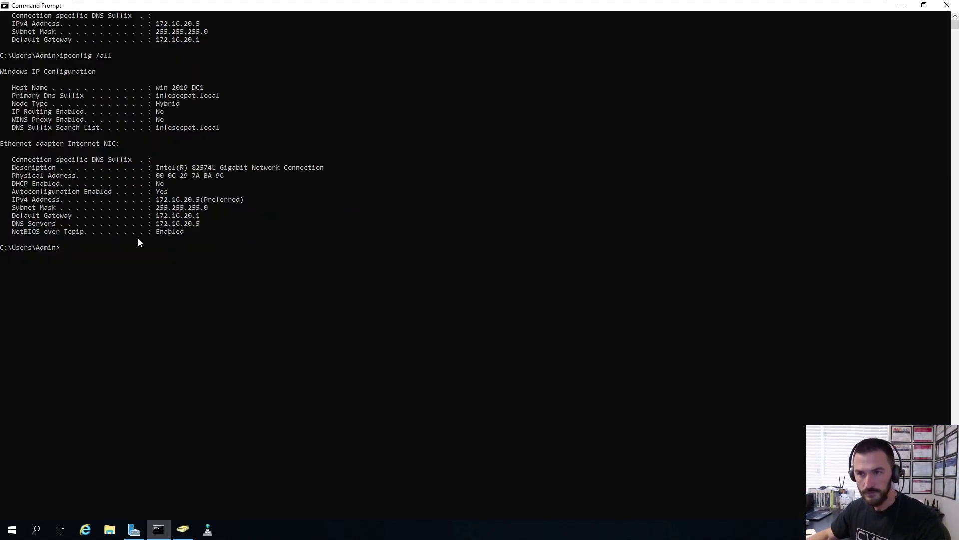
drag(198, 226, 160, 227)
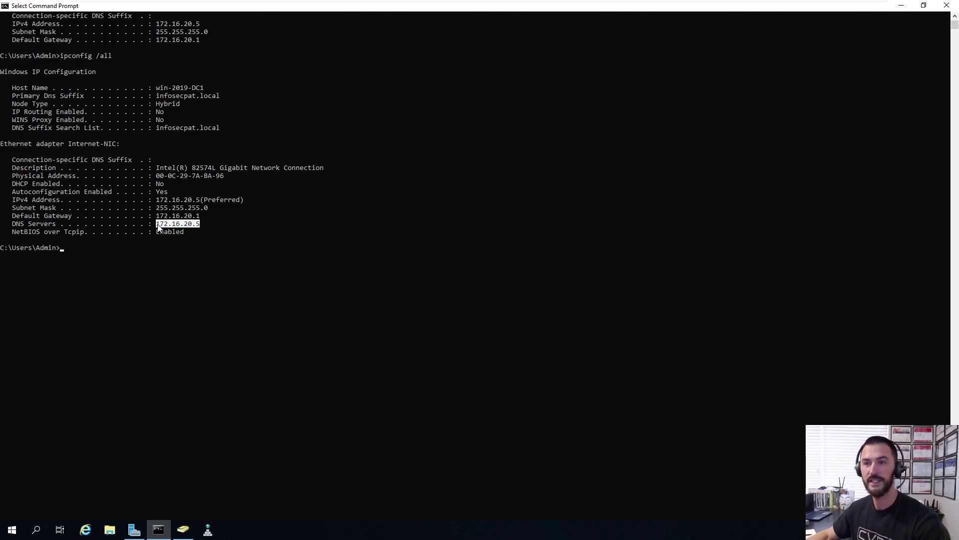
scroll(221, 253, up, 4)
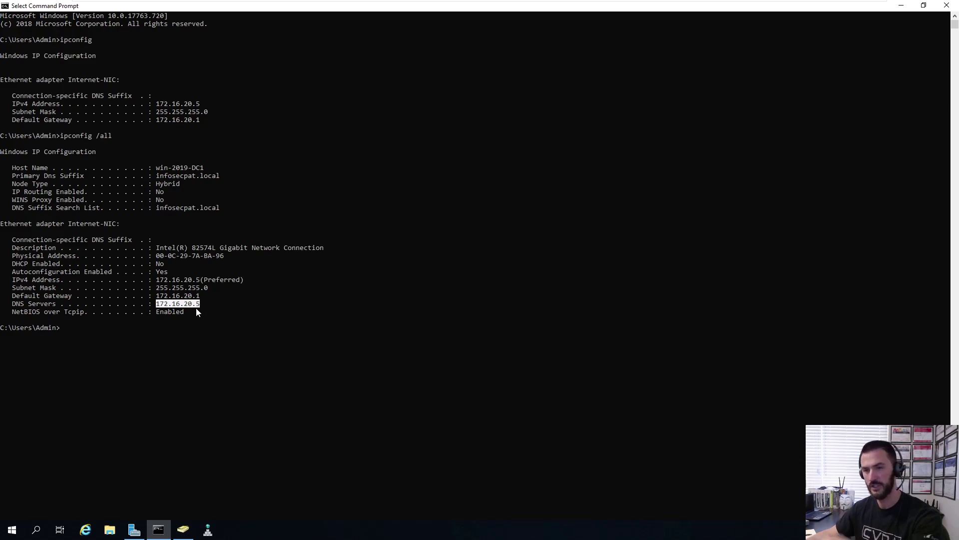
click(306, 302)
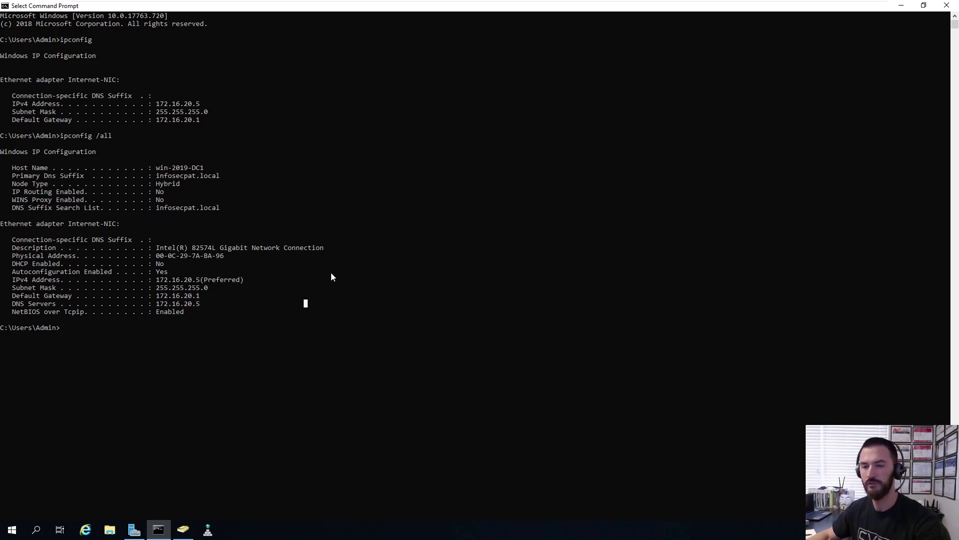
- On the 2016 server, dismiss the sign-out notice and close both finished wizards
click(646, 7)
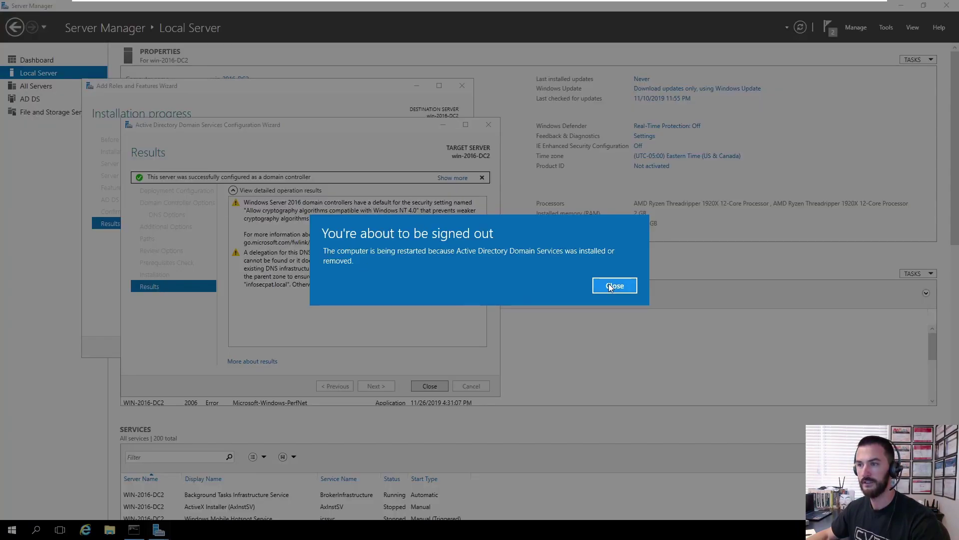
click(610, 287)
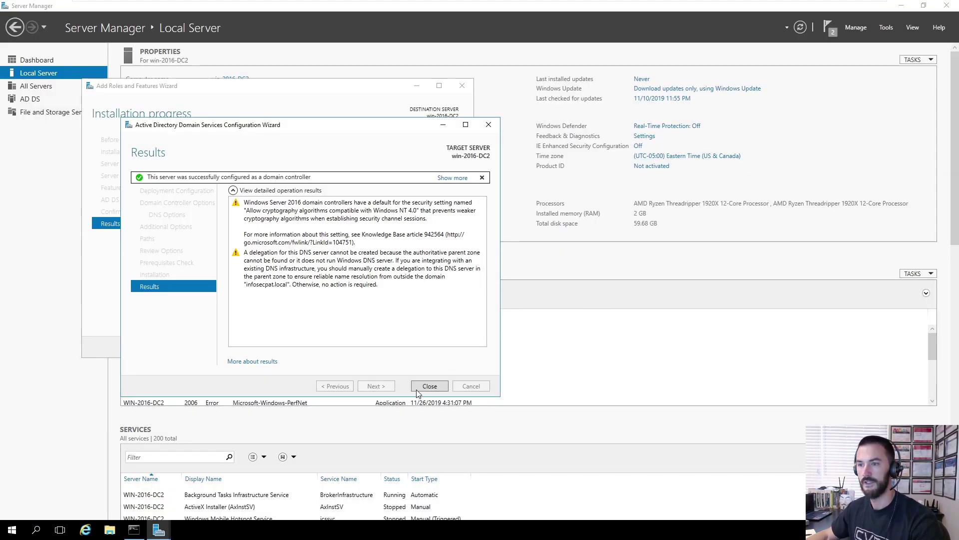
click(429, 386)
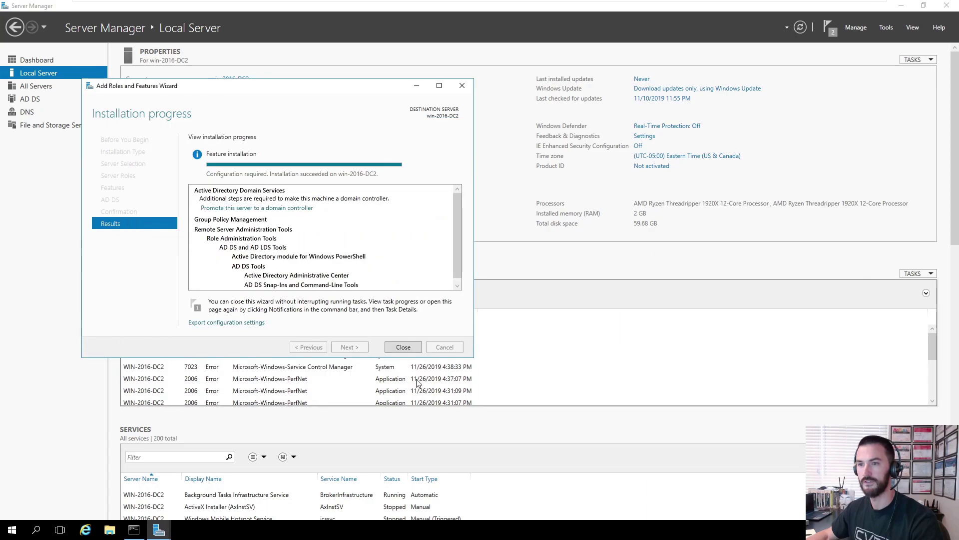
click(400, 345)
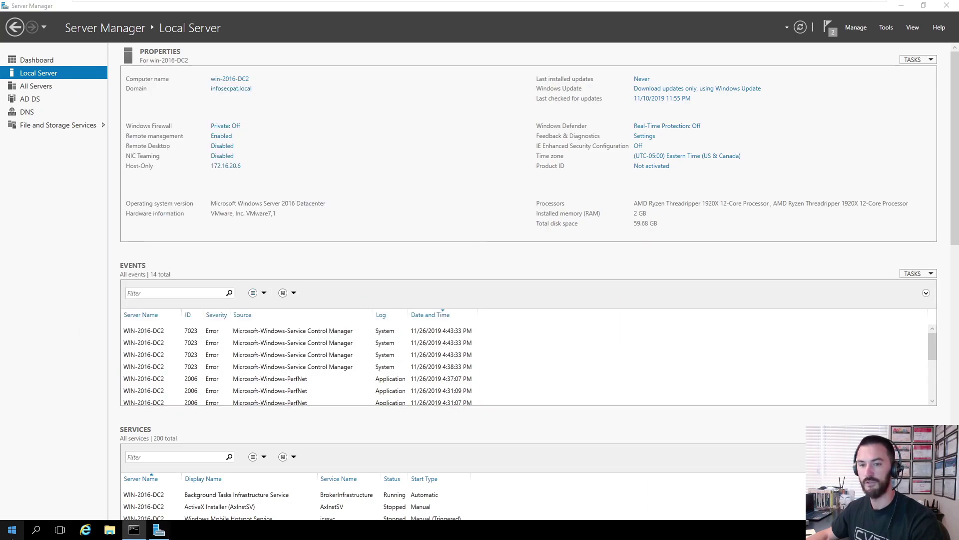
- Restart win-2016-DC2 from the Start menu's shutdown options, confirming with Continue
right_click(12, 530)
mouse_move(58, 505)
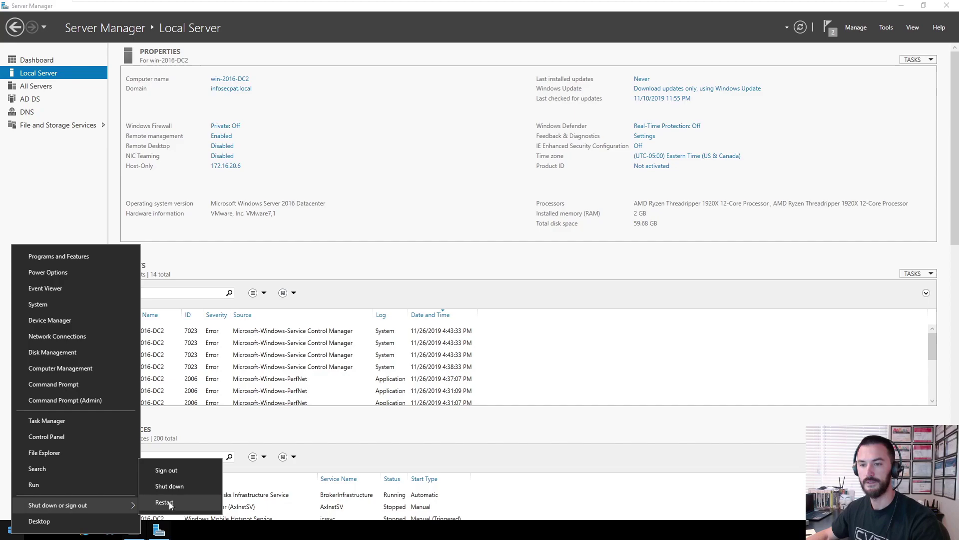
click(164, 502)
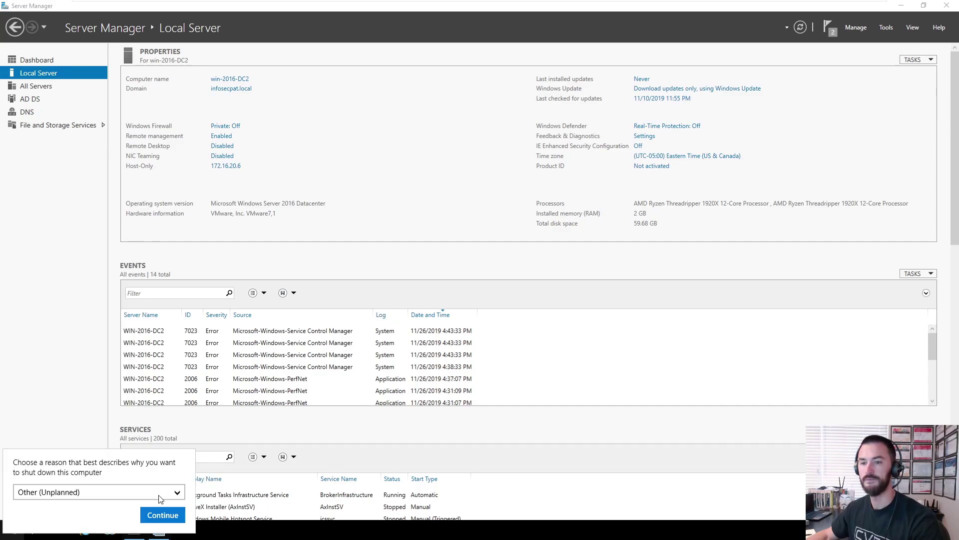
click(164, 515)
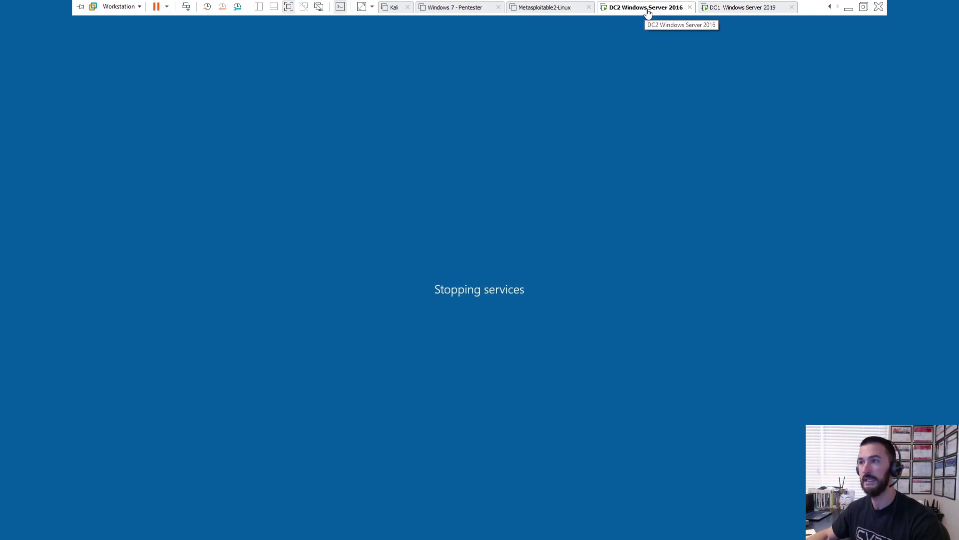
- On DC1, refresh Domain Controllers in ADUC and select the new WIN-2016-DC2
click(748, 11)
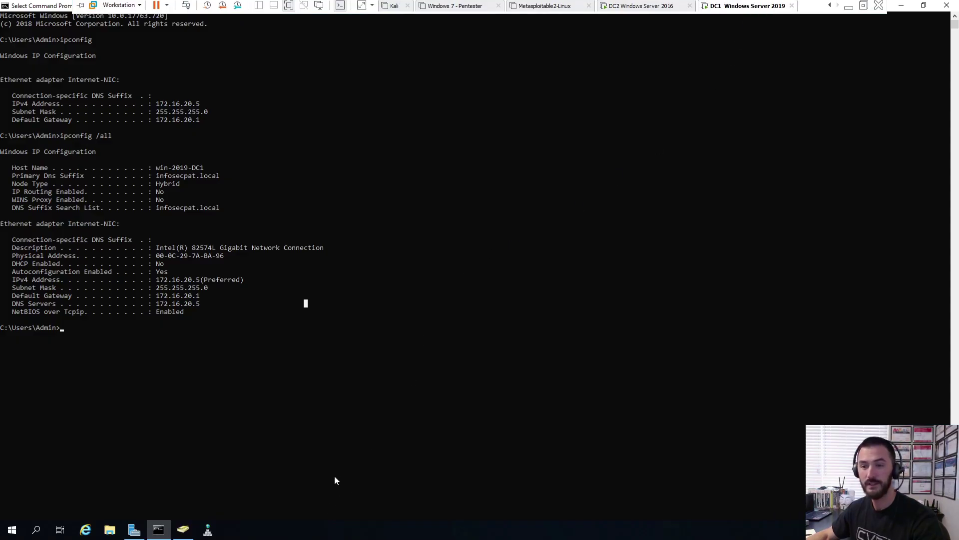
click(189, 526)
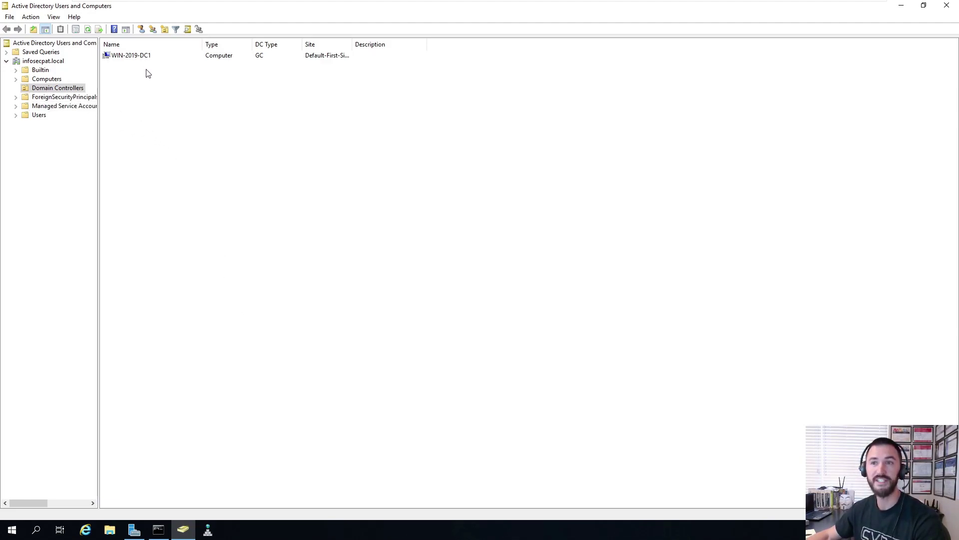
right_click(149, 97)
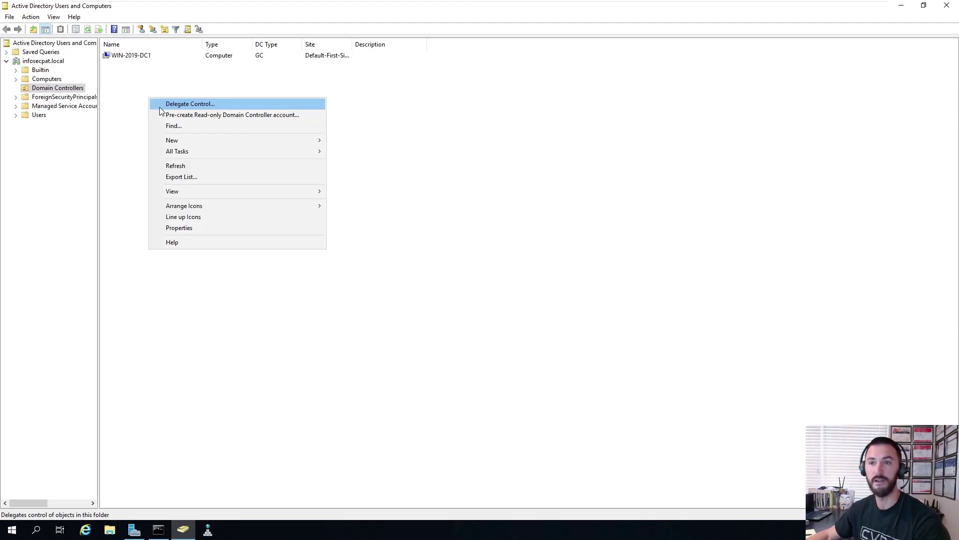
click(168, 166)
click(141, 56)
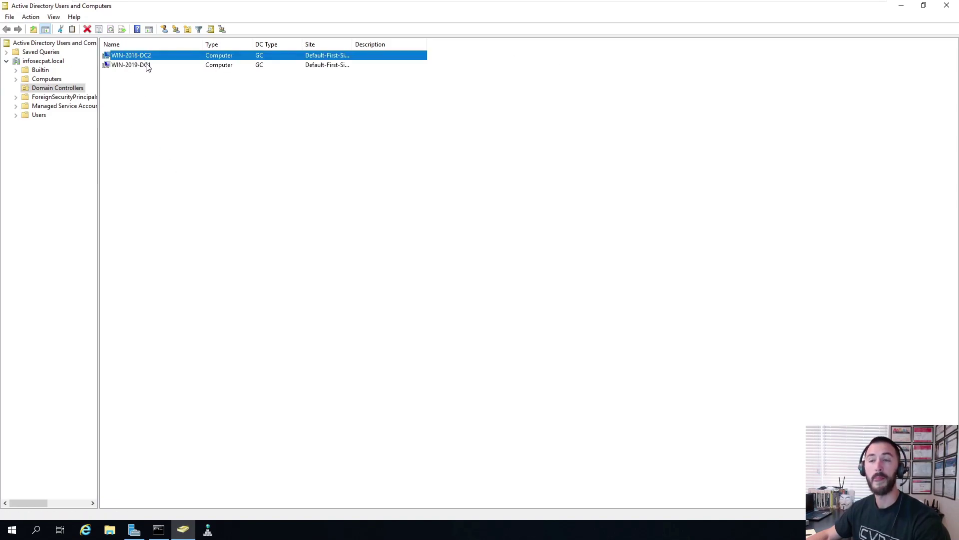
click(165, 525)
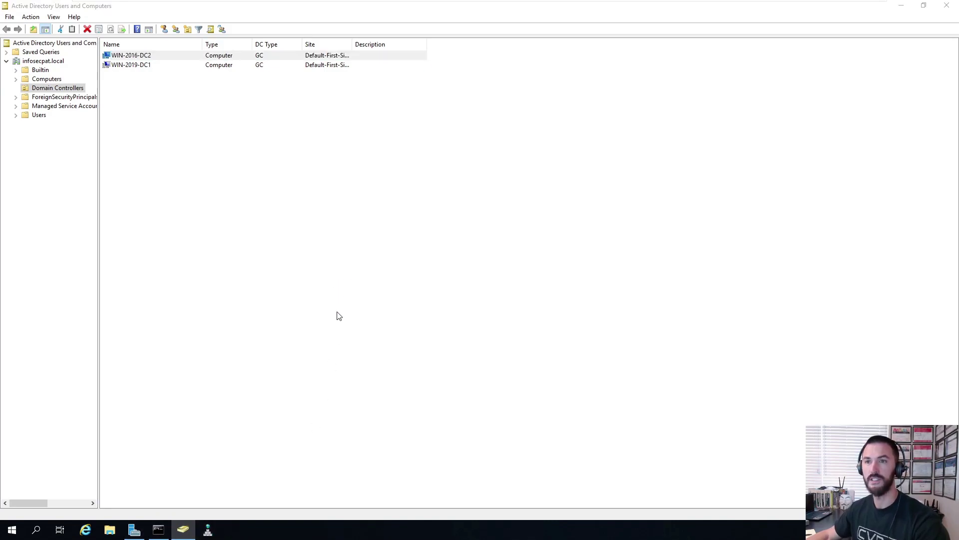
- Refresh the infosecpat.local records under Forward Lookup Zones, then return to the DC2 2016 VM
double_click(68, 61)
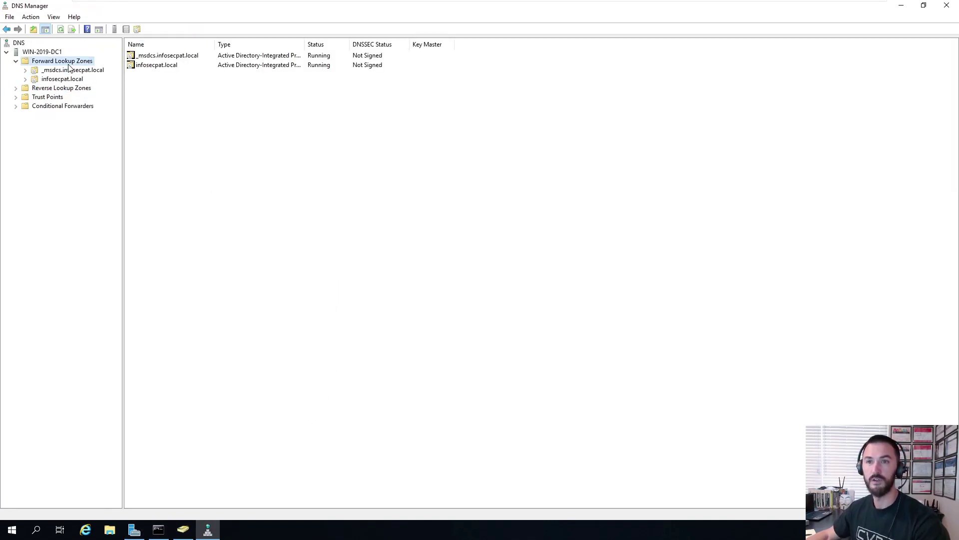
double_click(67, 80)
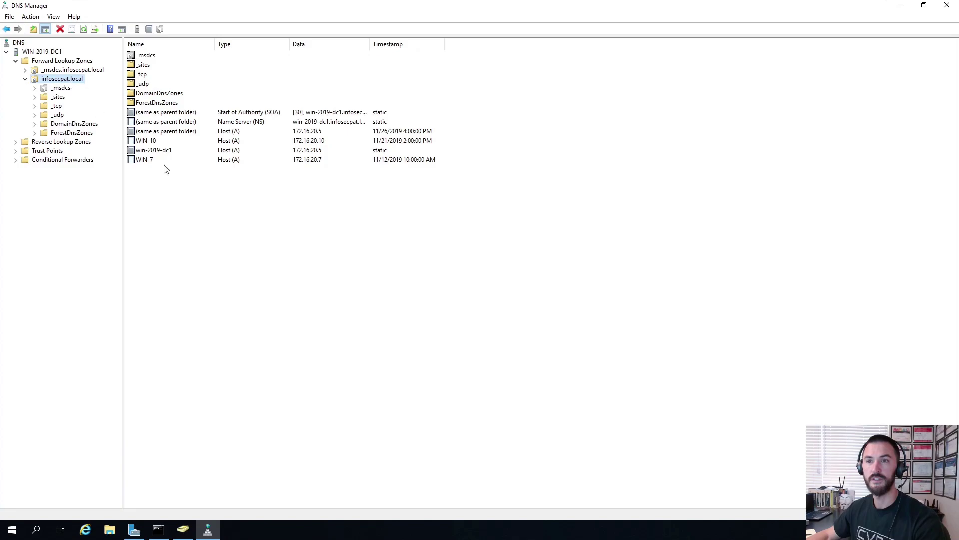
right_click(184, 236)
click(209, 360)
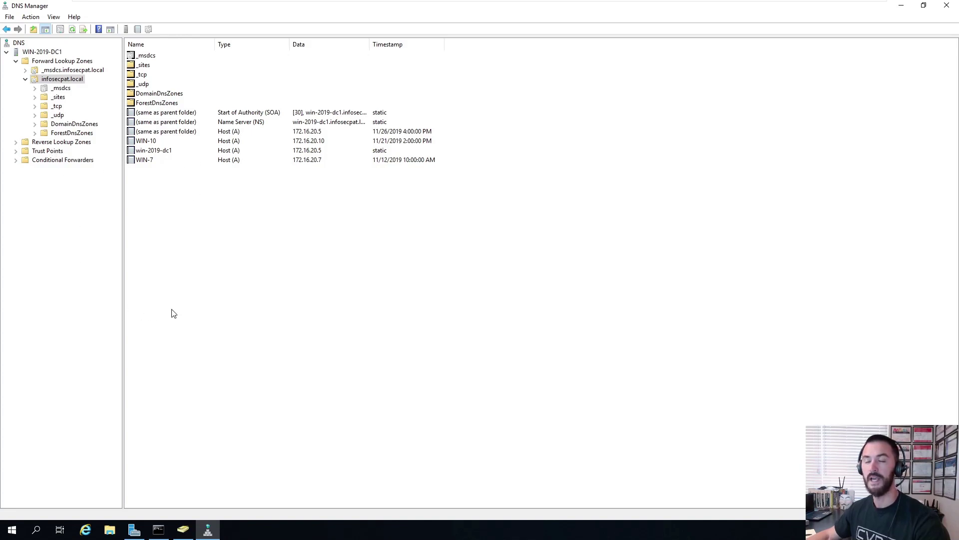
mouse_move(533, 2)
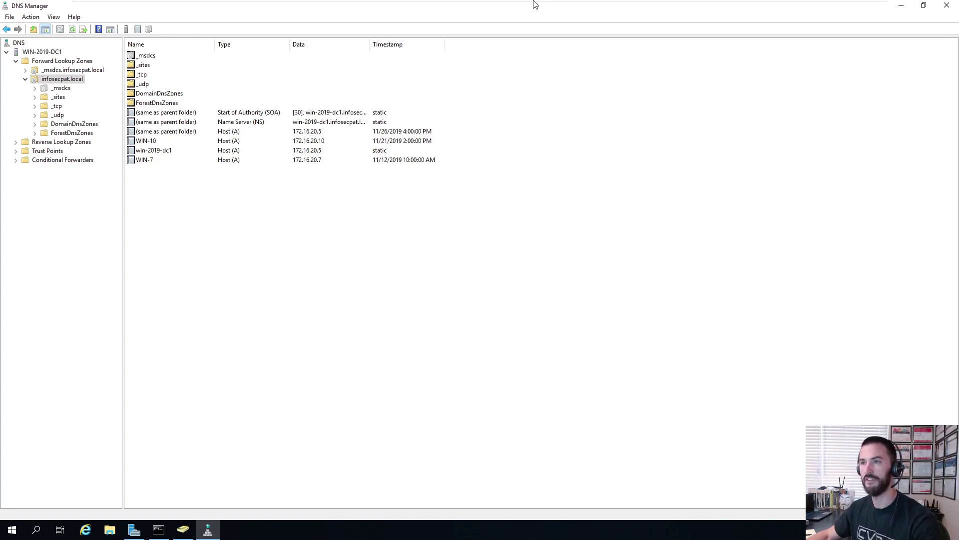
click(645, 9)
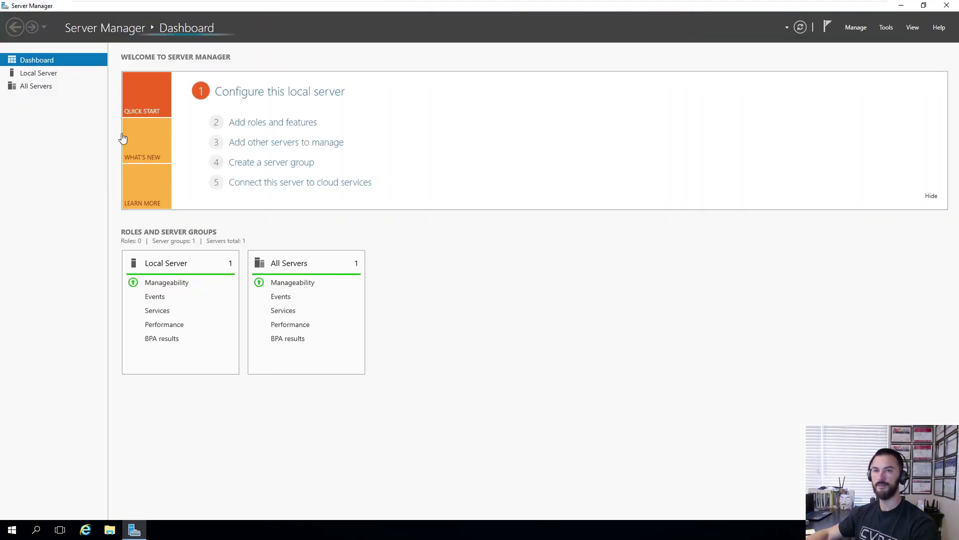
- Open the Host-Only adapter's IPv4 settings from Local Server, checking its connection details first
click(41, 75)
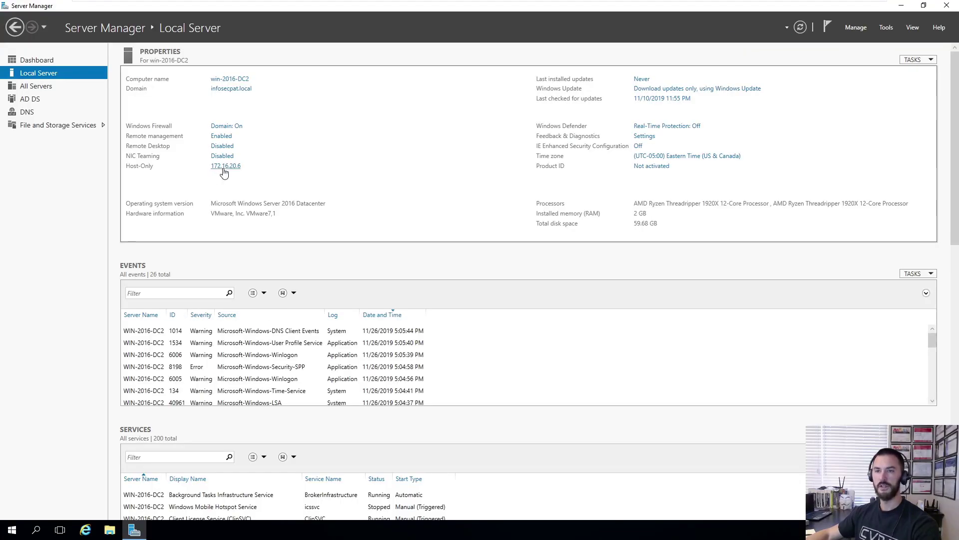
click(224, 169)
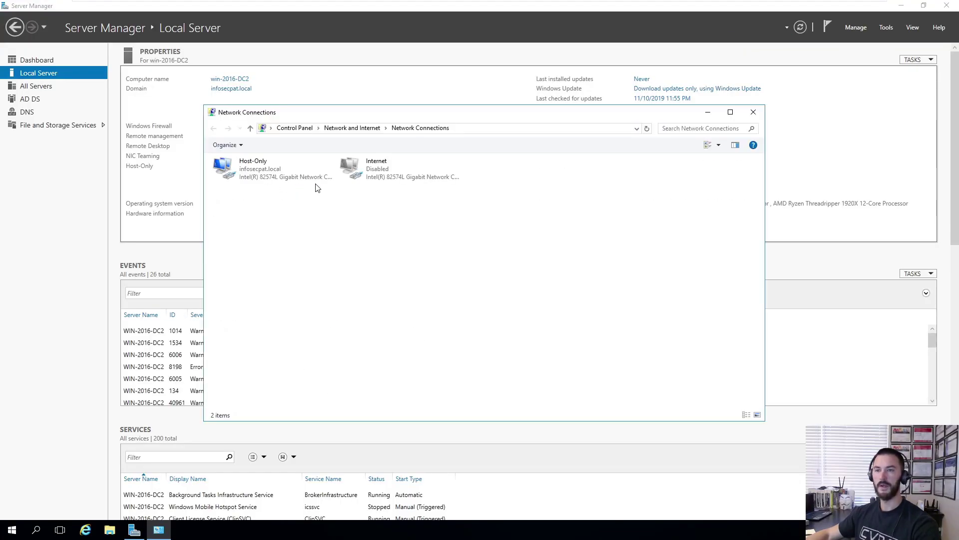
double_click(264, 176)
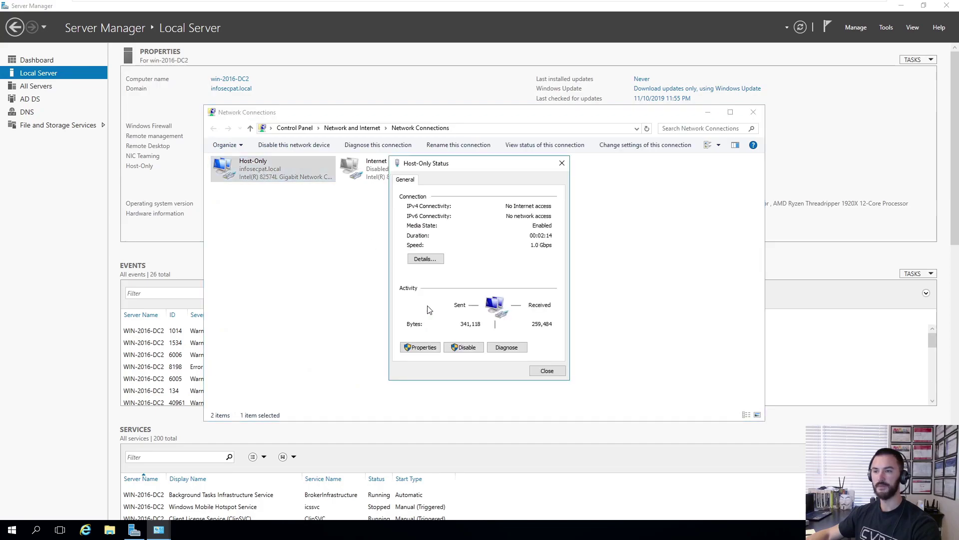
click(419, 259)
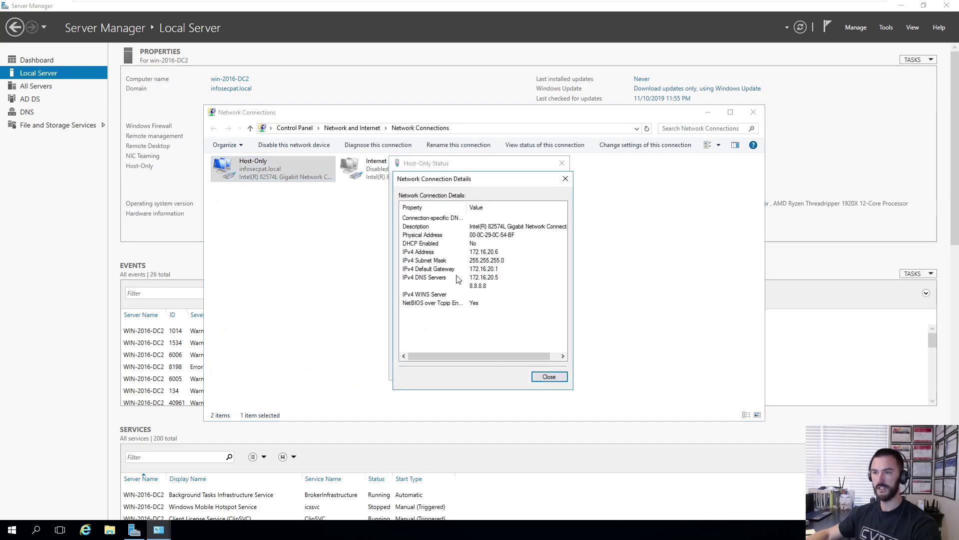
click(549, 377)
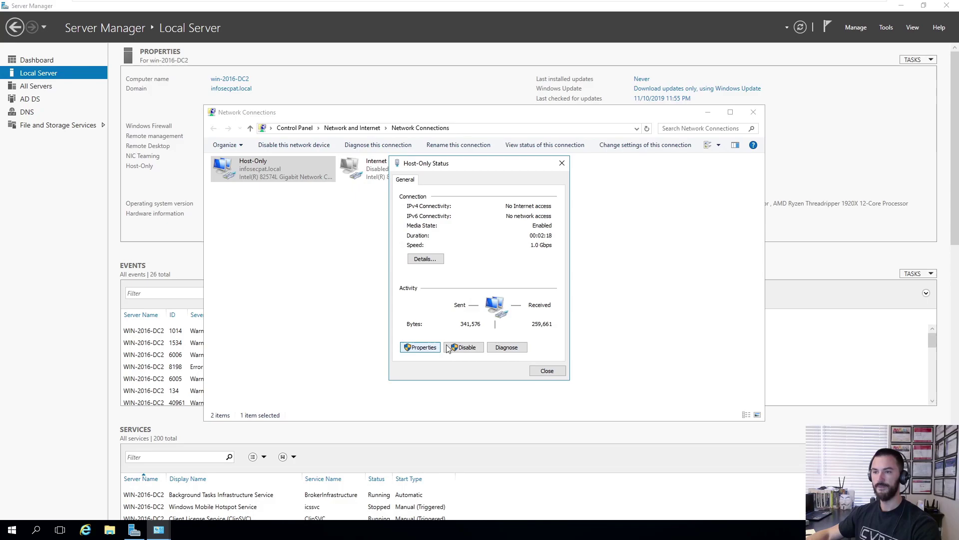
click(419, 345)
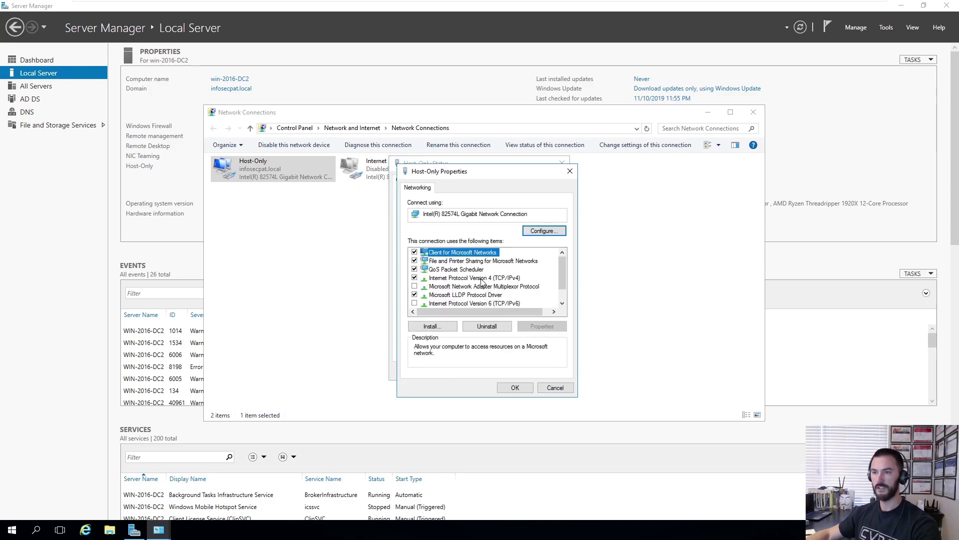
click(482, 278)
double_click(482, 277)
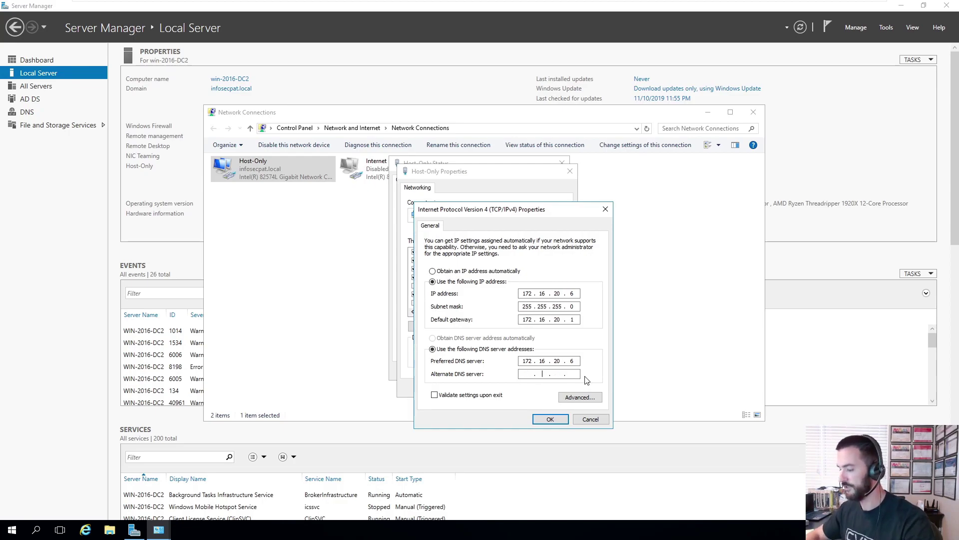
- Set preferred DNS 172.16.20.6 and alternate 172.16.20.5, save, and close the network windows
text(72 . 16 . 20 . 5)
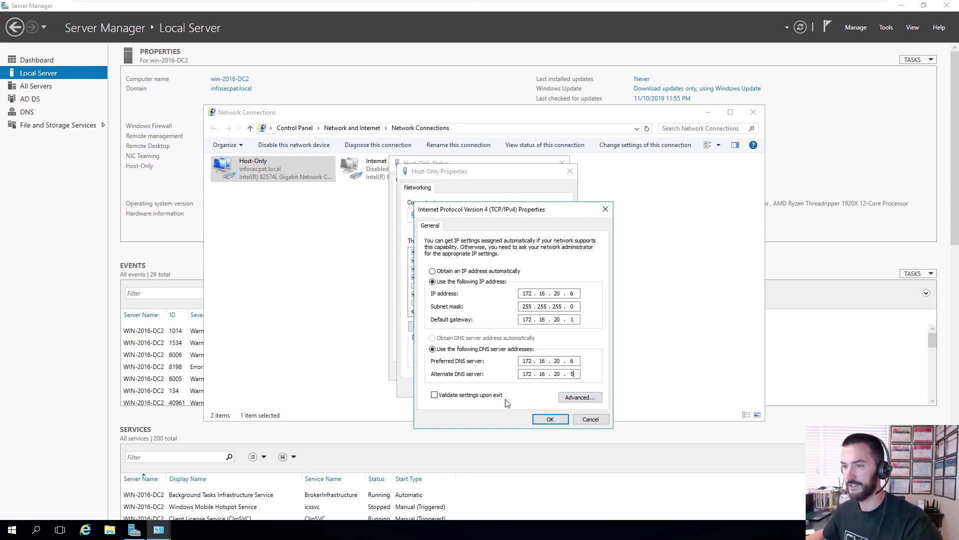
click(550, 419)
click(515, 387)
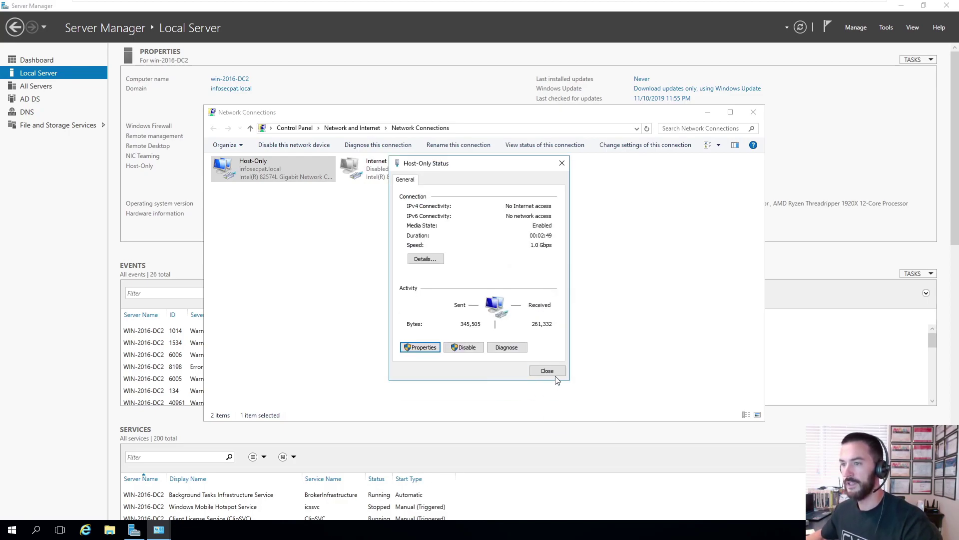
click(550, 376)
click(537, 346)
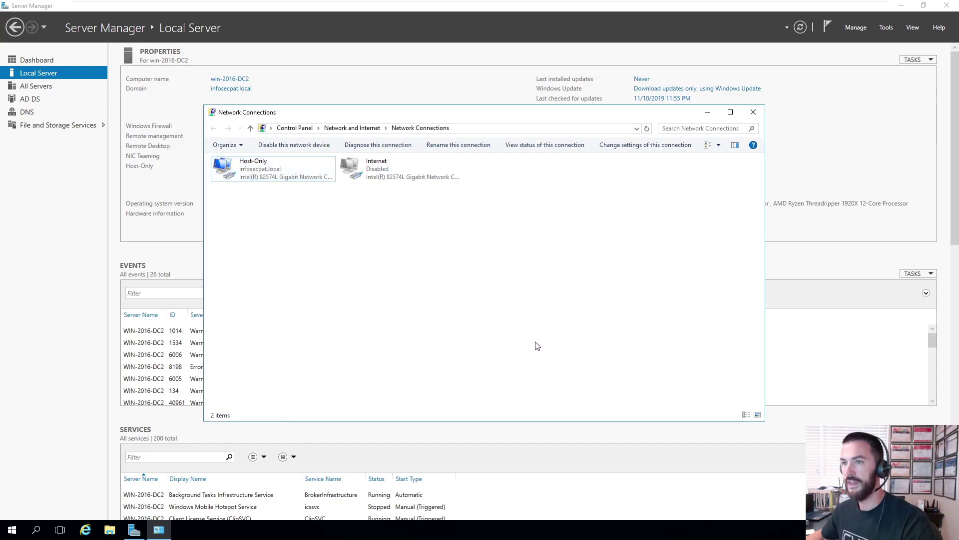
click(708, 113)
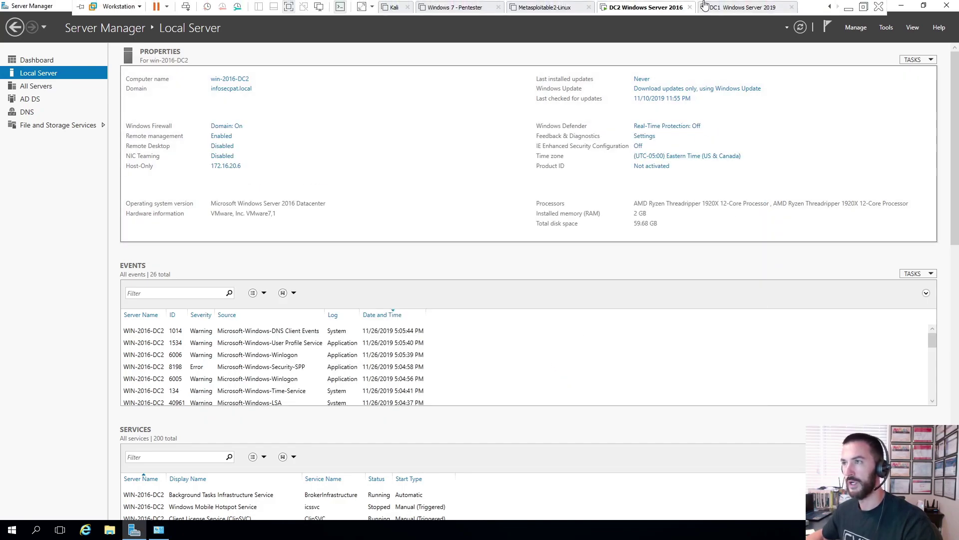
- On the 2019 DC, refresh the infosecpat.local records and inspect the win-2016-DC2 host record
click(723, 8)
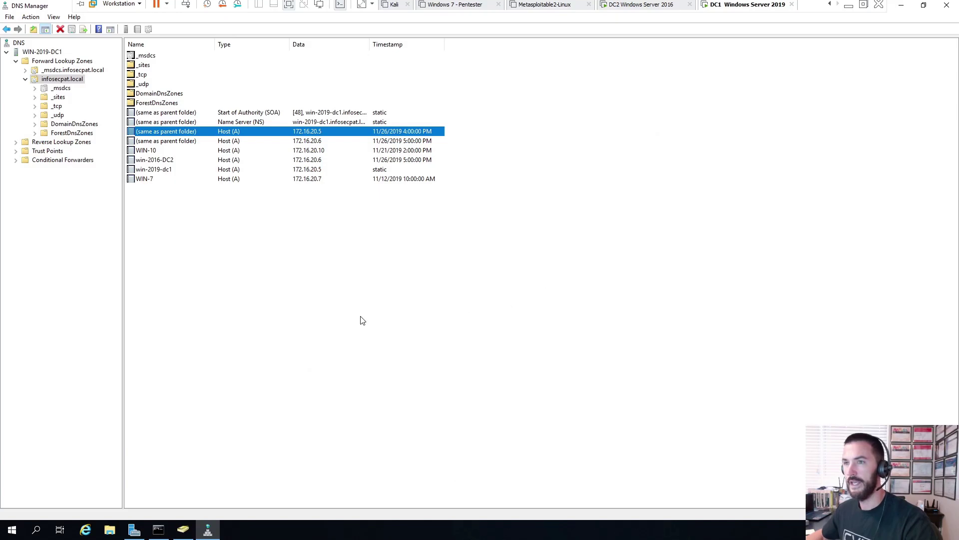
right_click(165, 238)
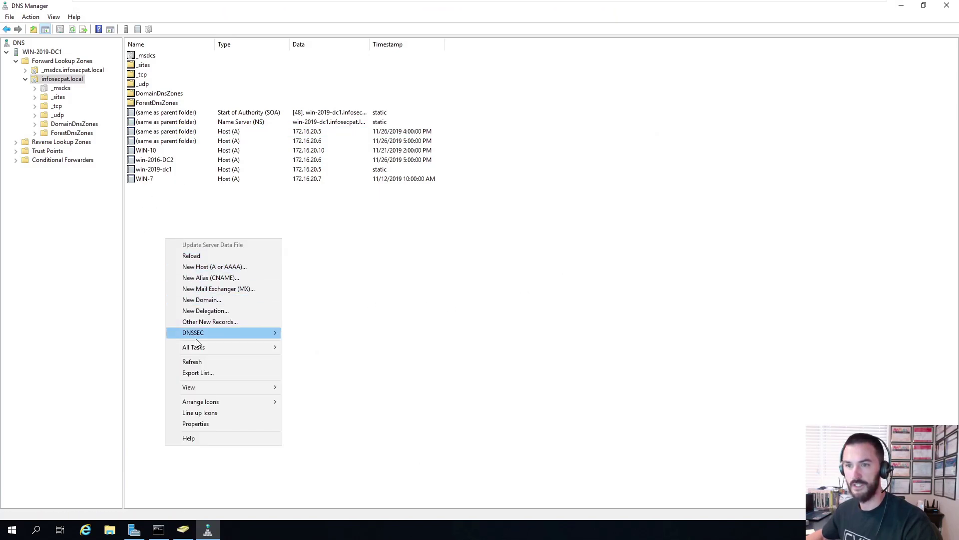
click(193, 361)
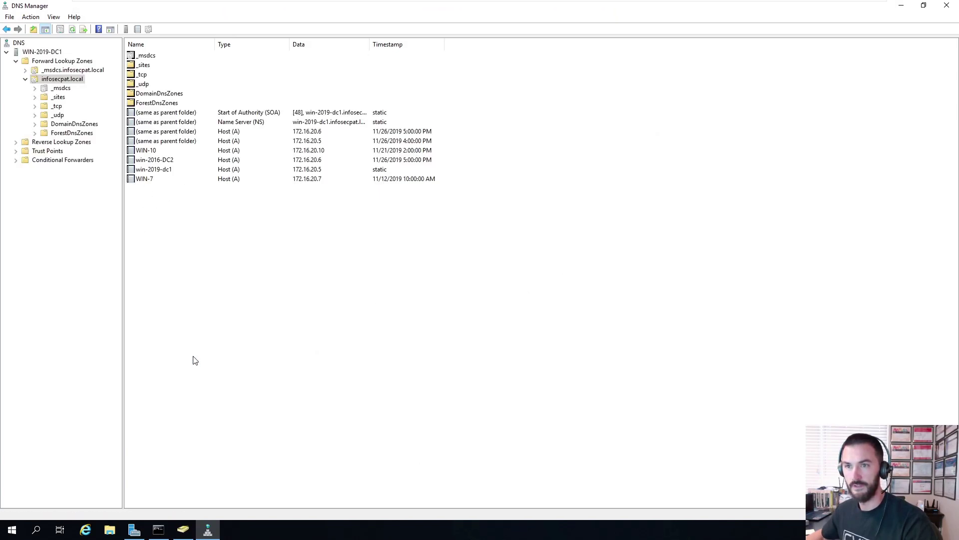
click(189, 133)
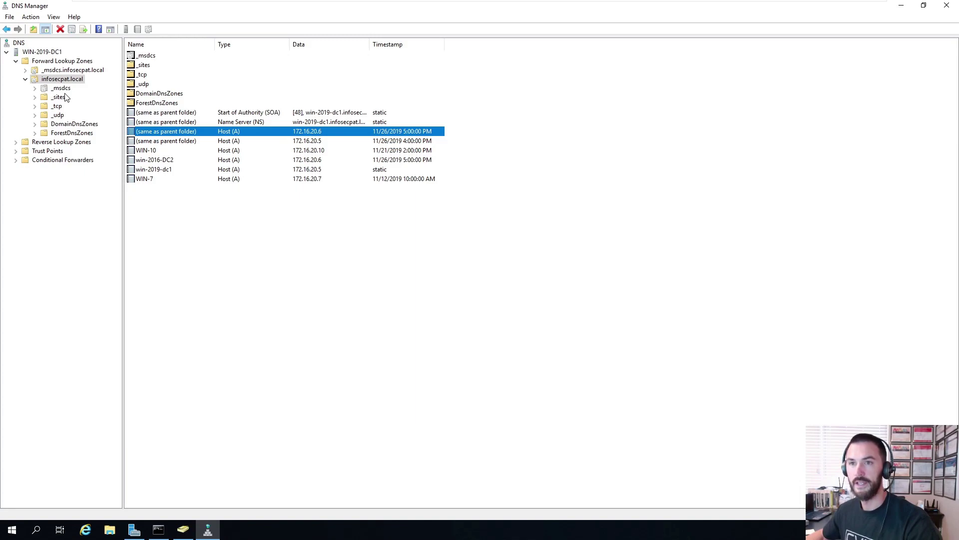
click(57, 62)
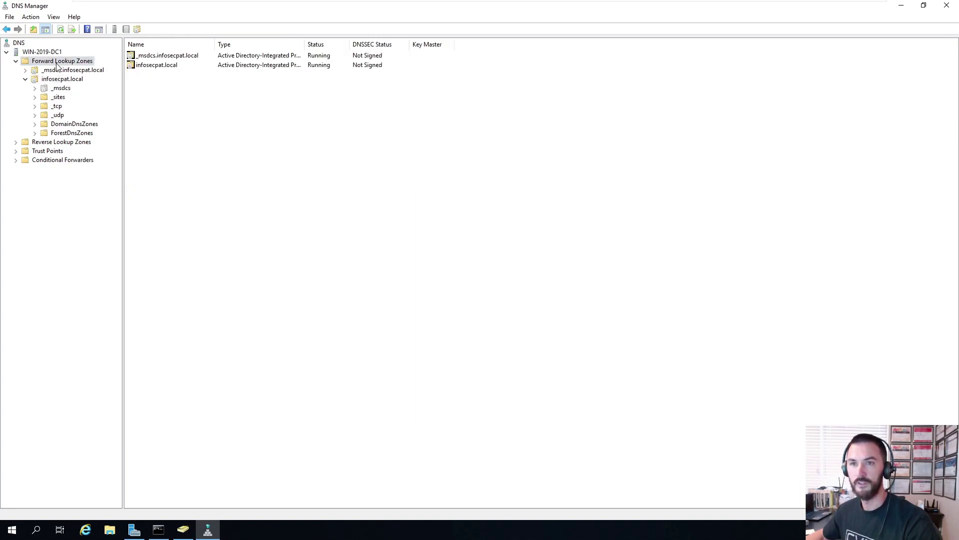
double_click(146, 66)
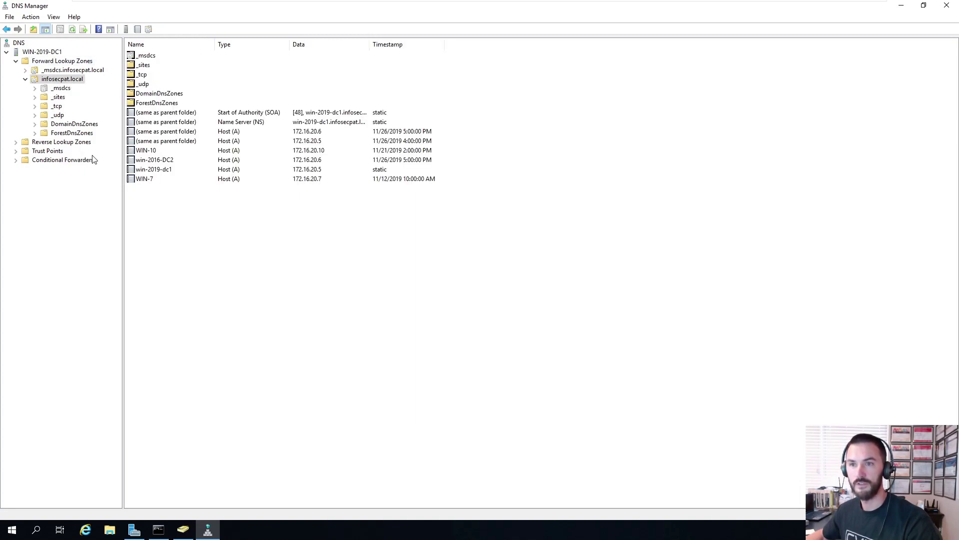
click(170, 164)
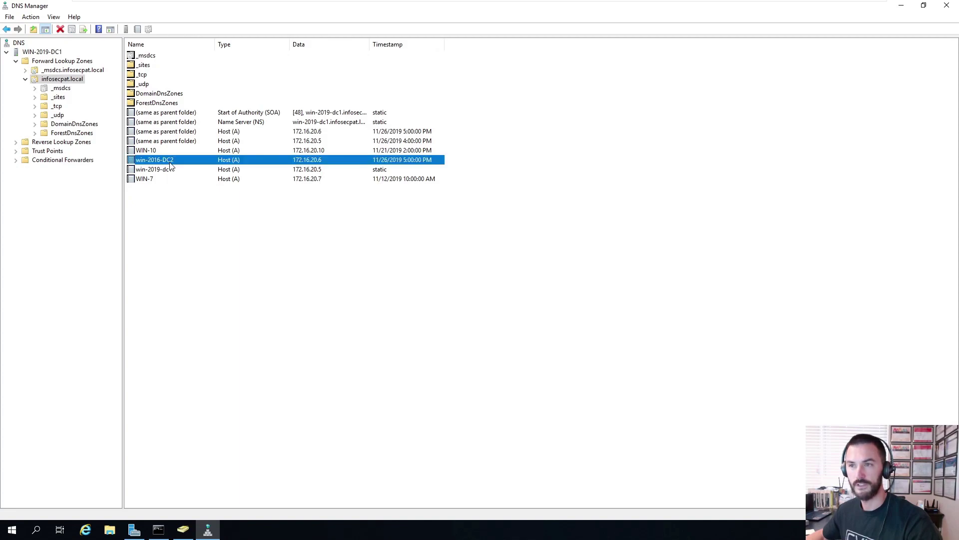
- Select the 172.16.20.6 pointer record in the 20.16.172.in-addr.arpa reverse zone
click(59, 143)
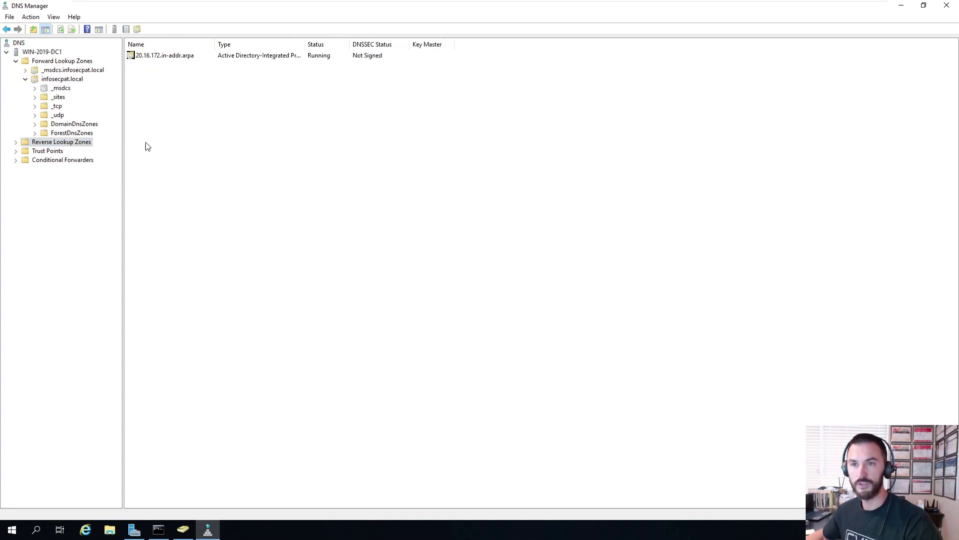
double_click(152, 58)
click(165, 95)
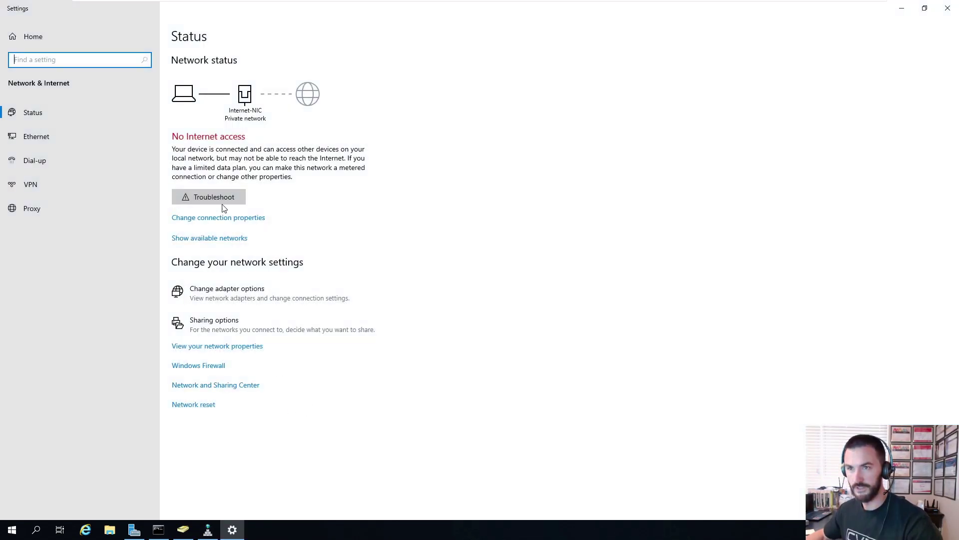
- Open the Internet-NIC adapter's IPv4 settings from the network adapter list
click(302, 294)
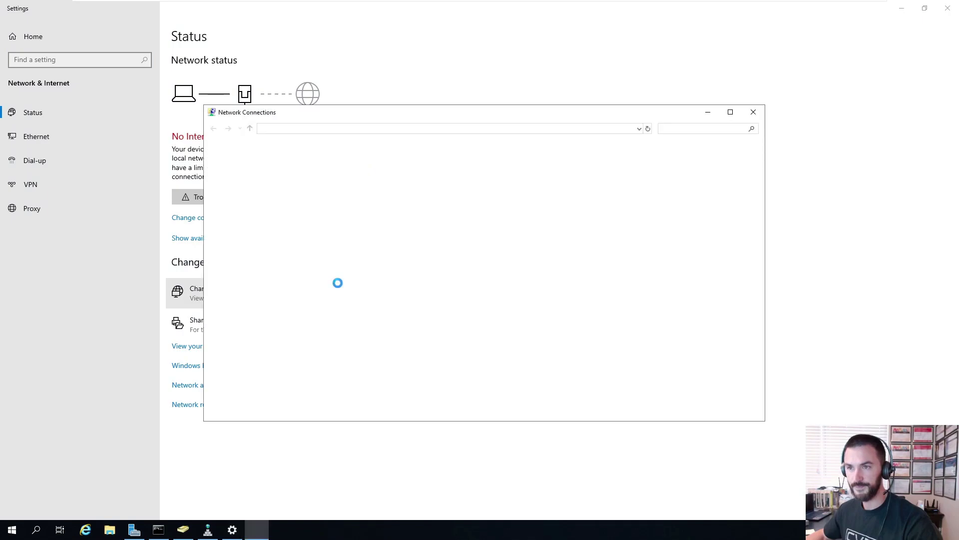
double_click(238, 175)
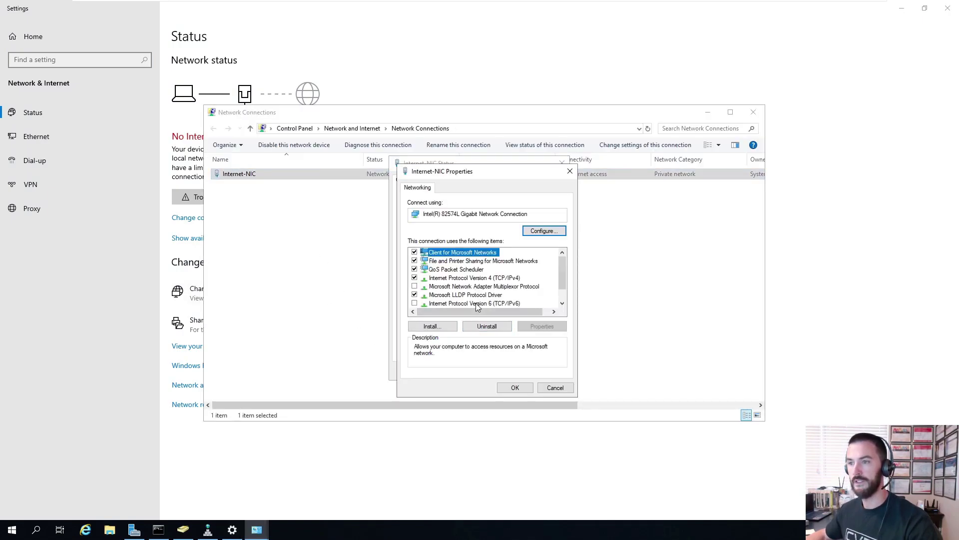
double_click(481, 283)
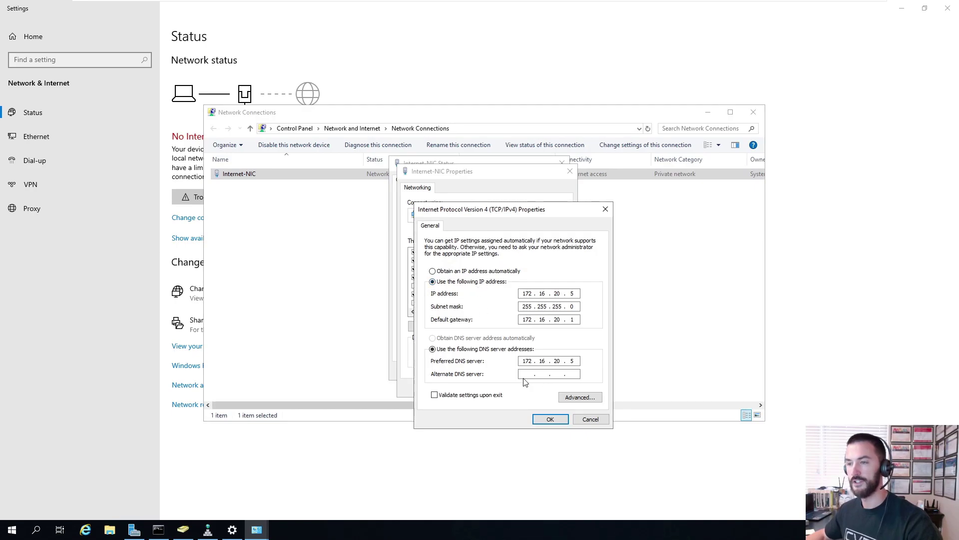
click(208, 530)
click(182, 531)
click(134, 530)
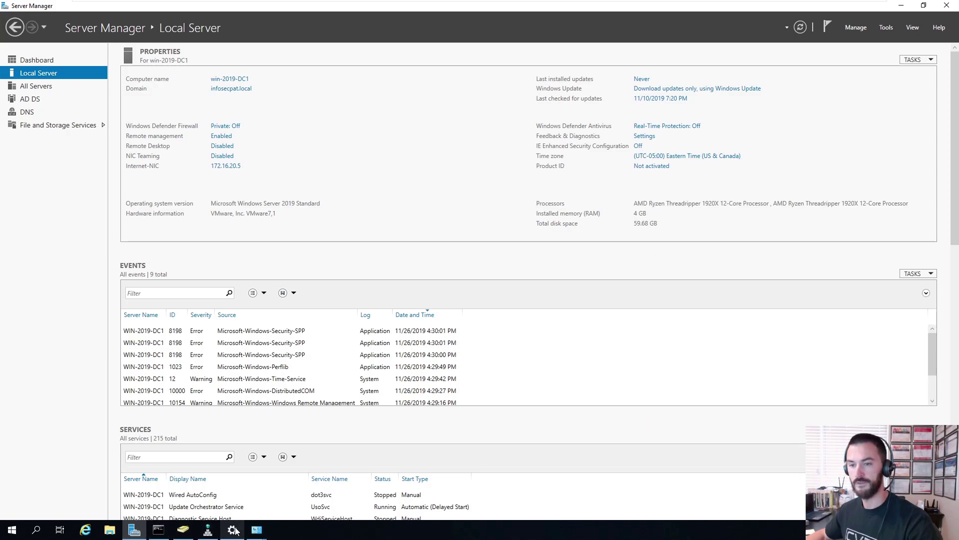
mouse_move(256, 530)
click(310, 500)
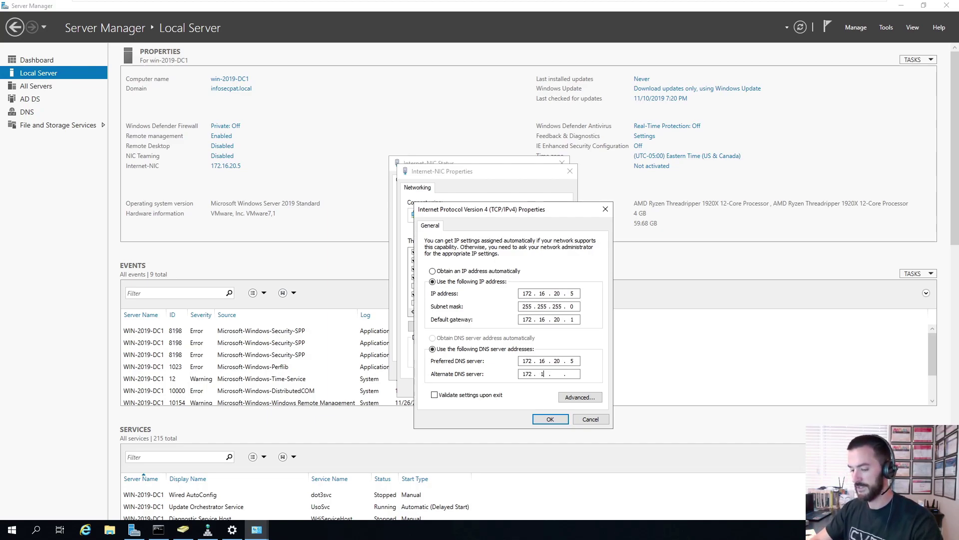
- Enter 172.16.20.6 as the alternate DNS server and save the adapter settings
text(6)
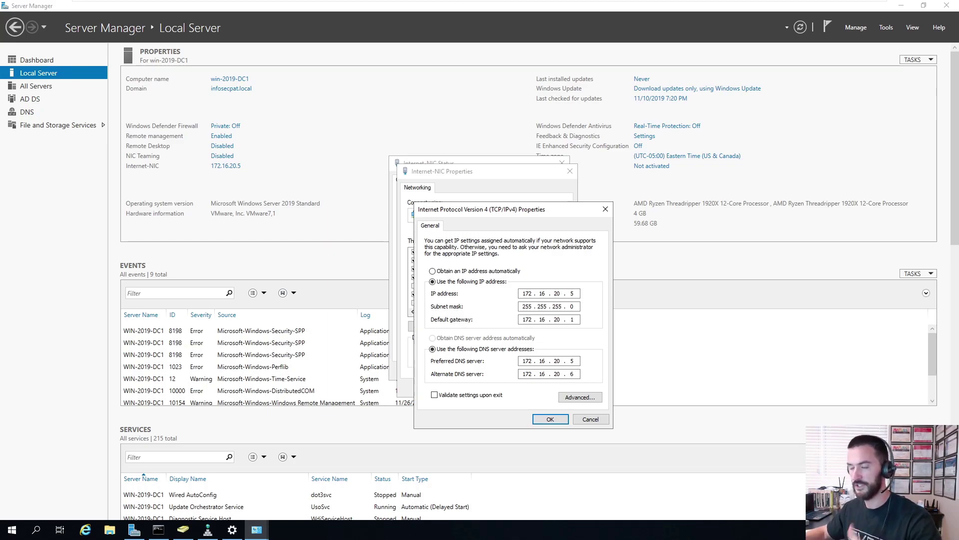
click(549, 419)
click(515, 389)
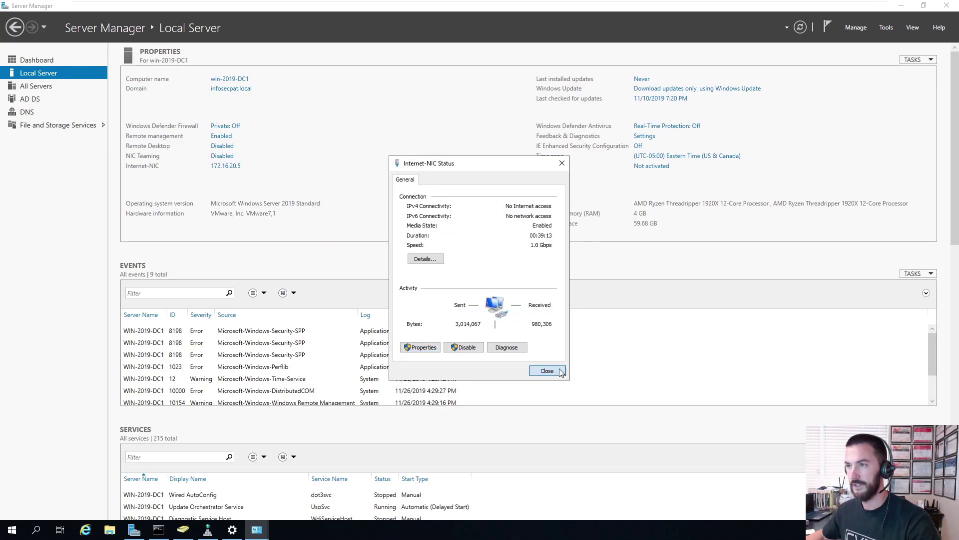
click(545, 370)
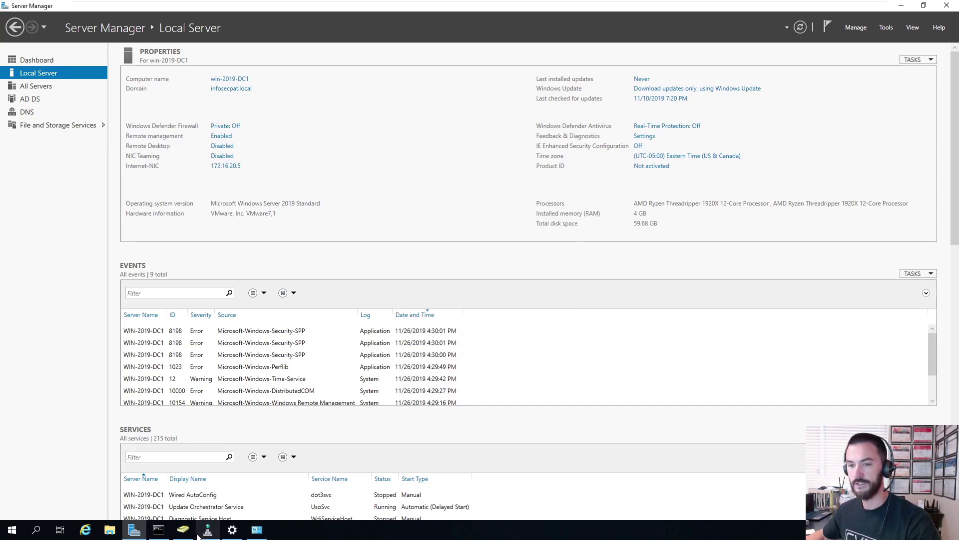
- In Command Prompt, run hostname to confirm this server is win-2019-DC1
click(159, 530)
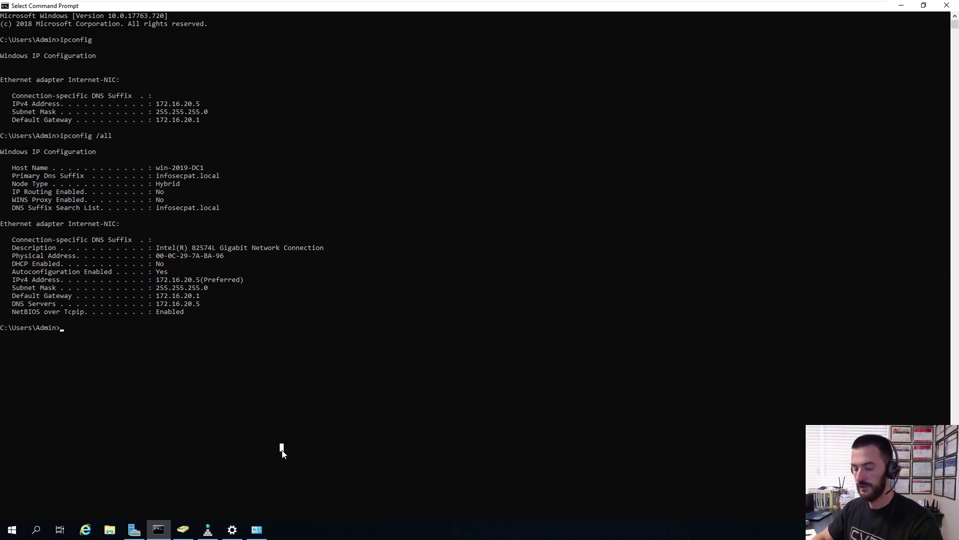
text(ping)
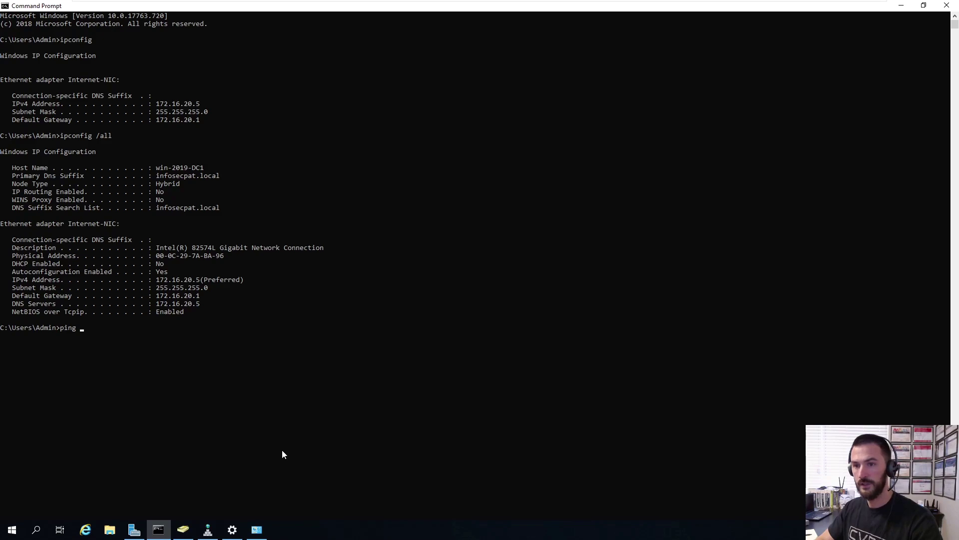
text( wi)
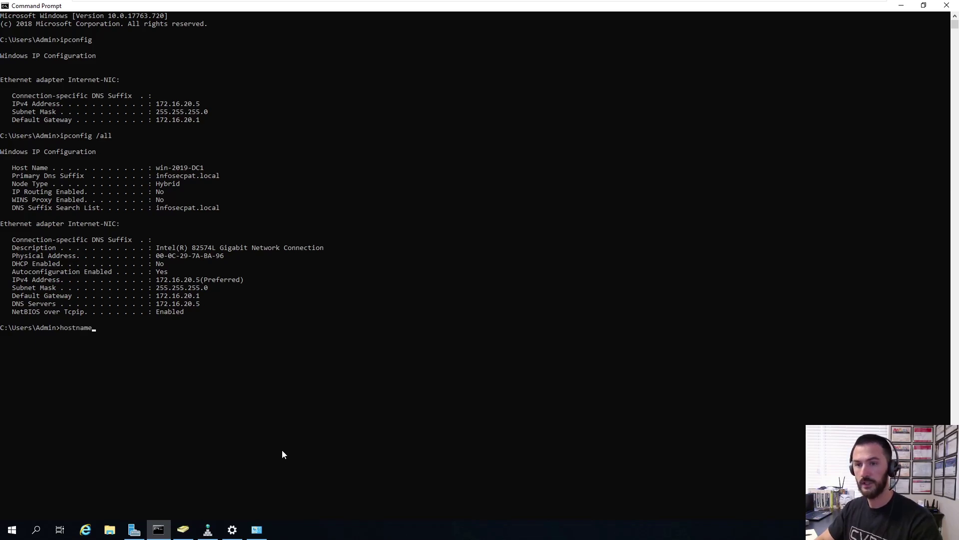
key(Return)
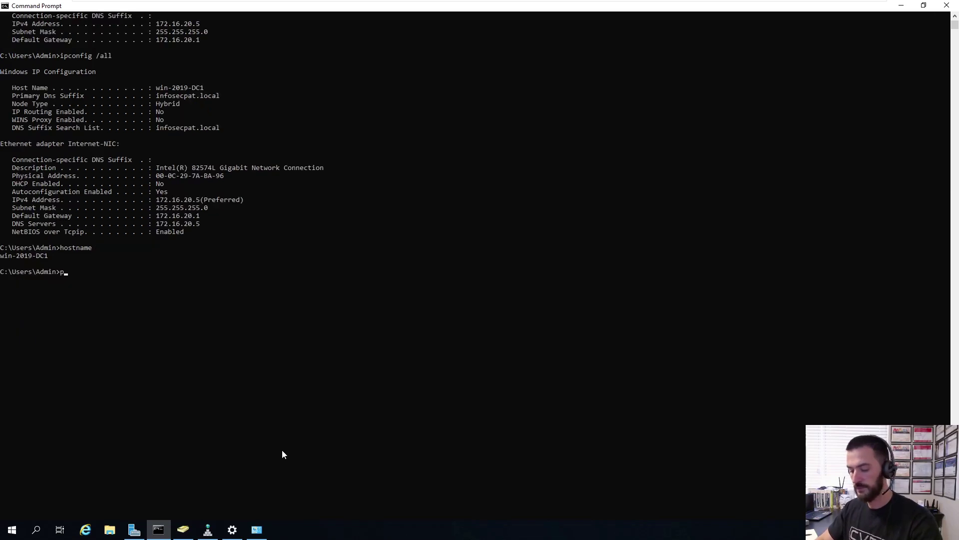
- Ping win-2016-dc2 and confirm four replies from 172.16.20.6 with 0% loss
text(ping win-2016-dc)
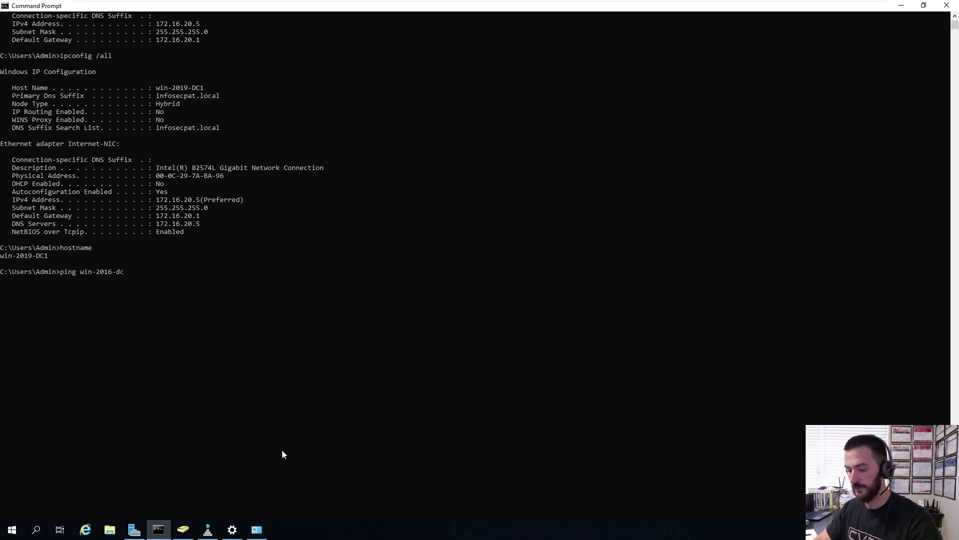
text(2)
key(Return)
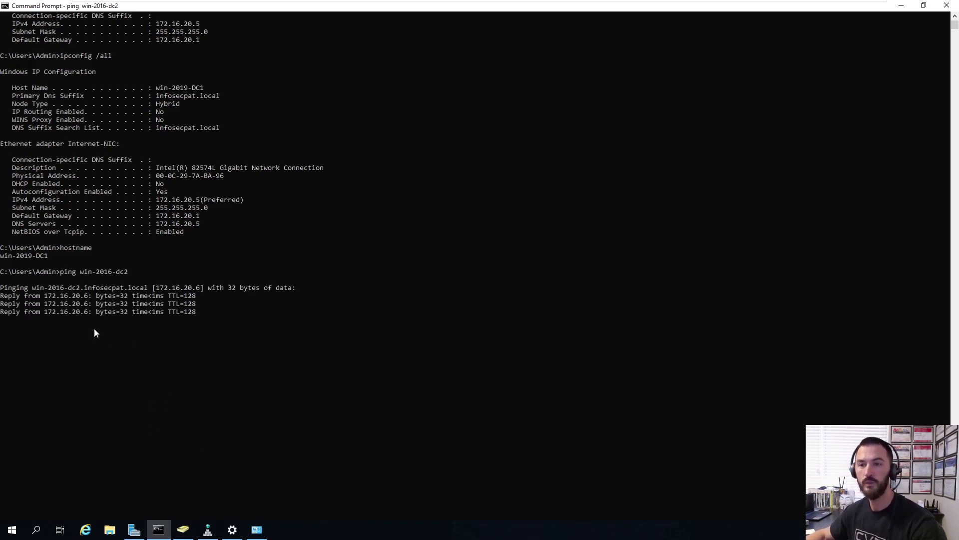
click(186, 392)
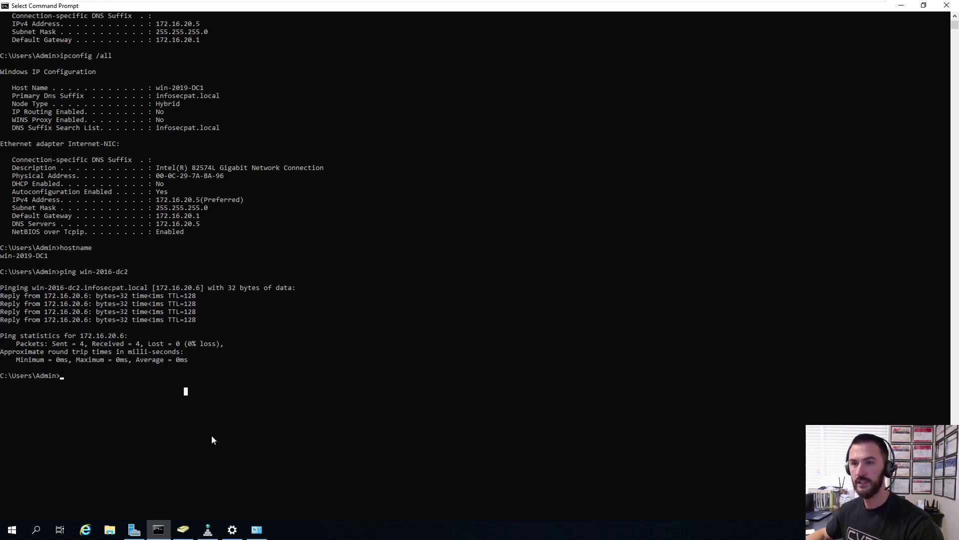
mouse_move(206, 535)
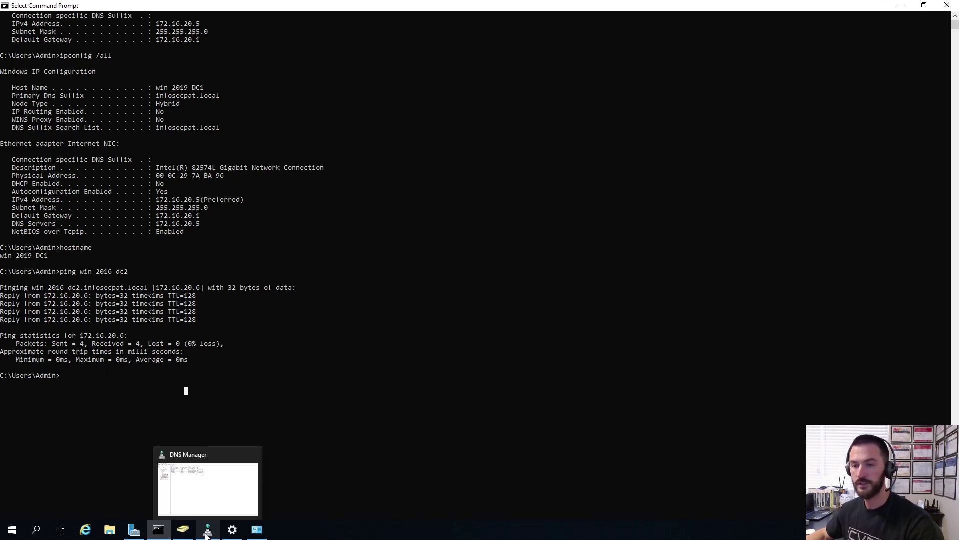
click(298, 370)
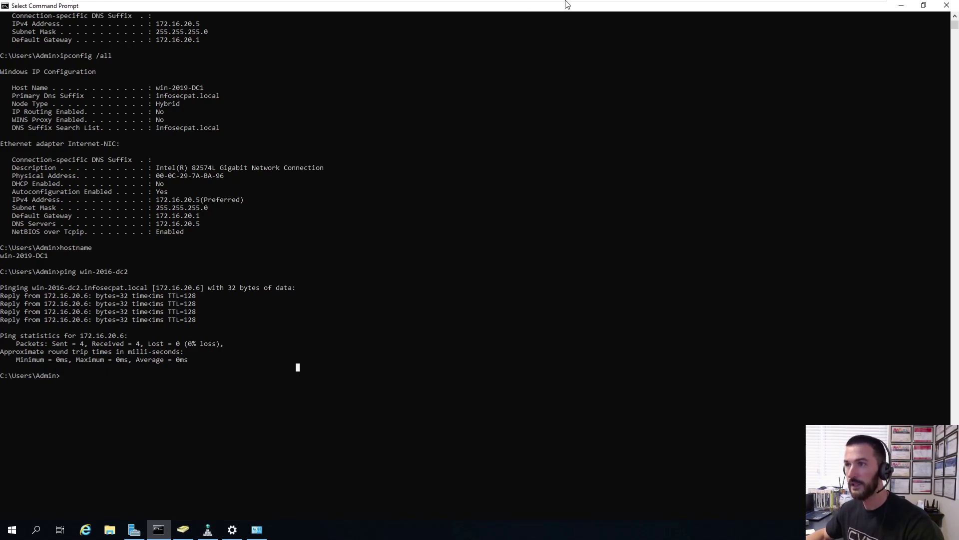
- Create a Test OU organizational unit in the infosecpat.local domain
click(136, 532)
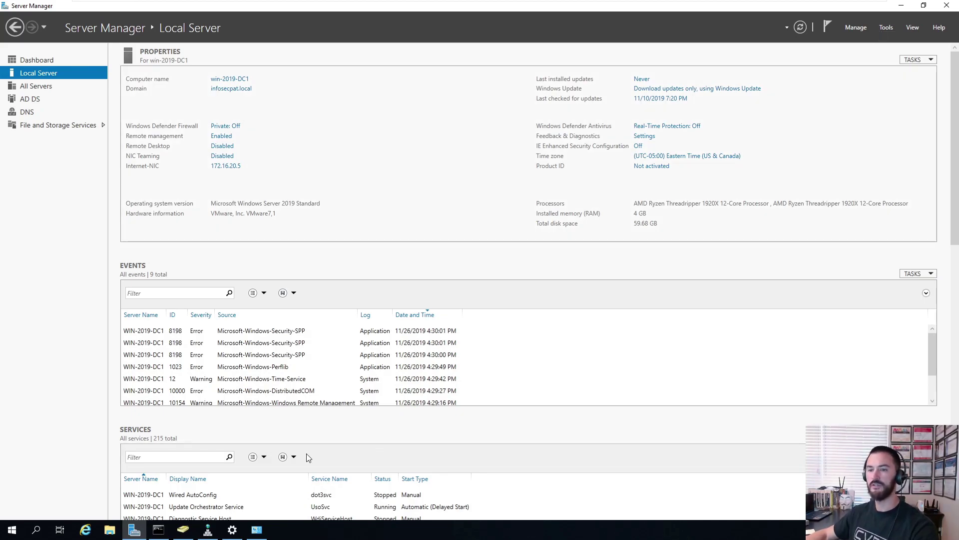
click(184, 532)
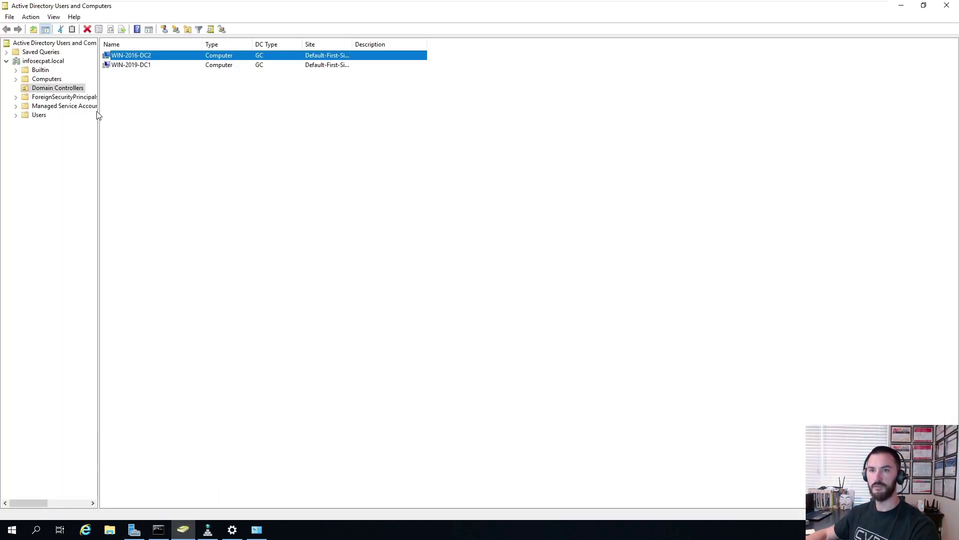
click(38, 116)
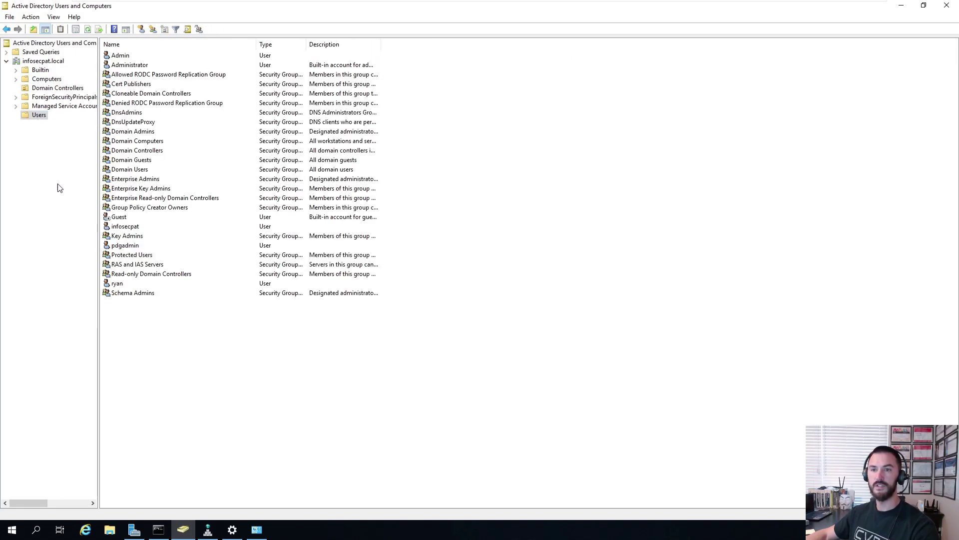
click(40, 62)
right_click(39, 63)
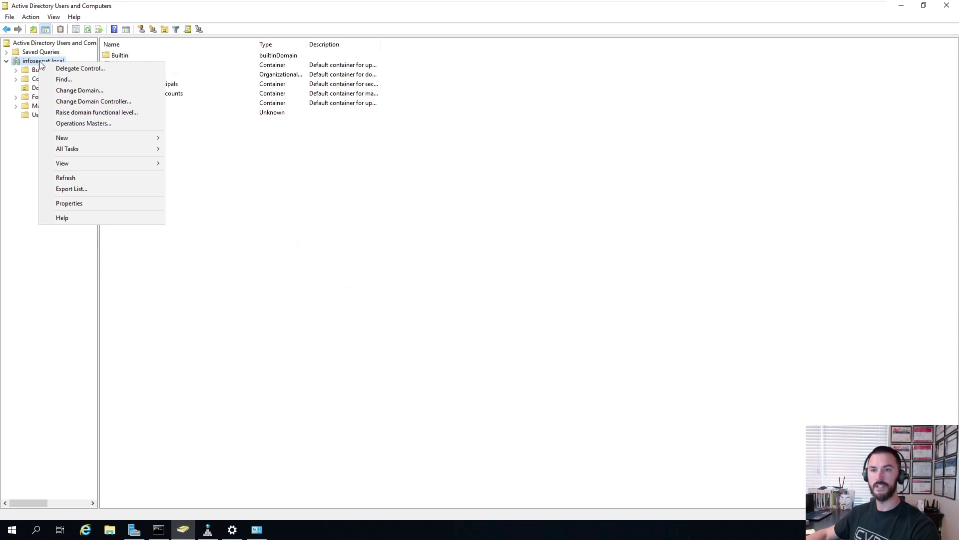
mouse_move(101, 139)
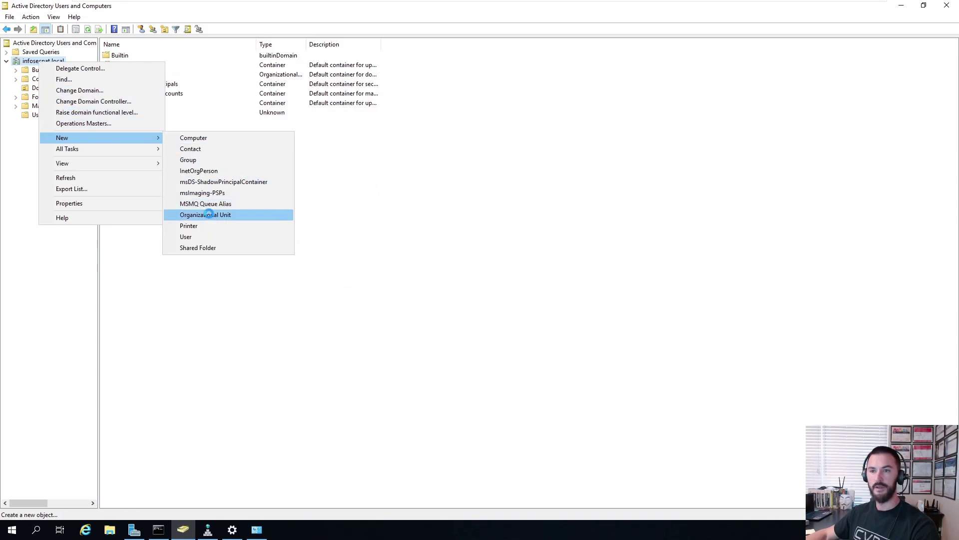
click(209, 215)
text(Test OU)
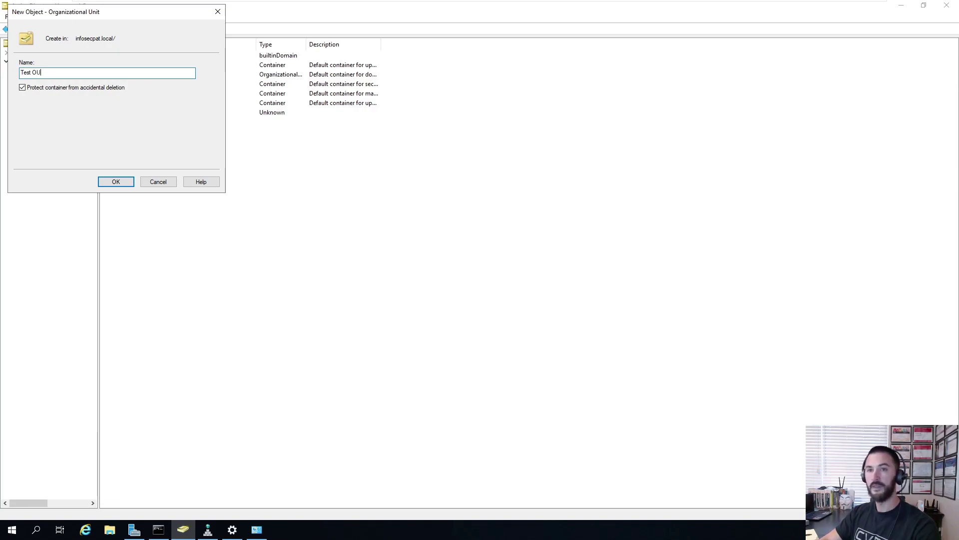
key(Return)
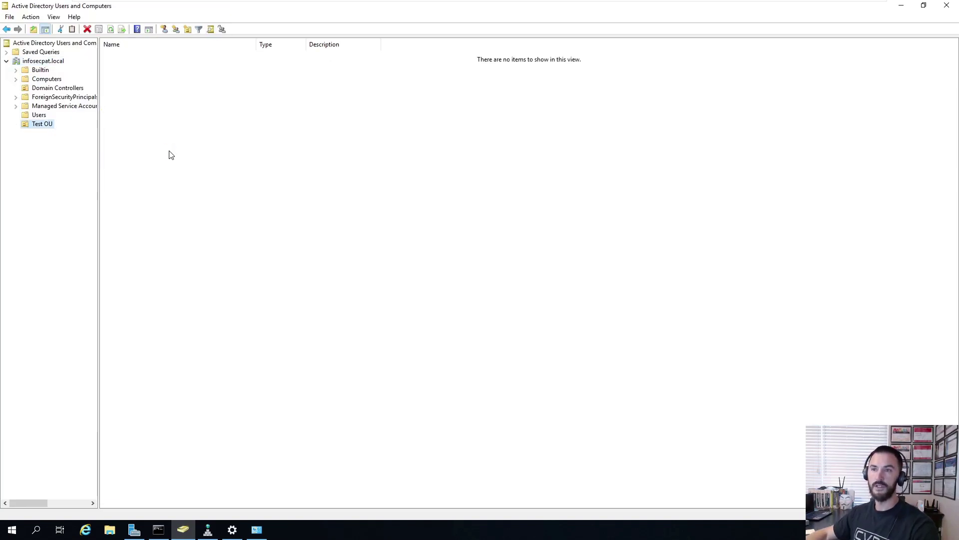
- Start a new user in Test OU, entering the user's name and logon name
right_click(235, 81)
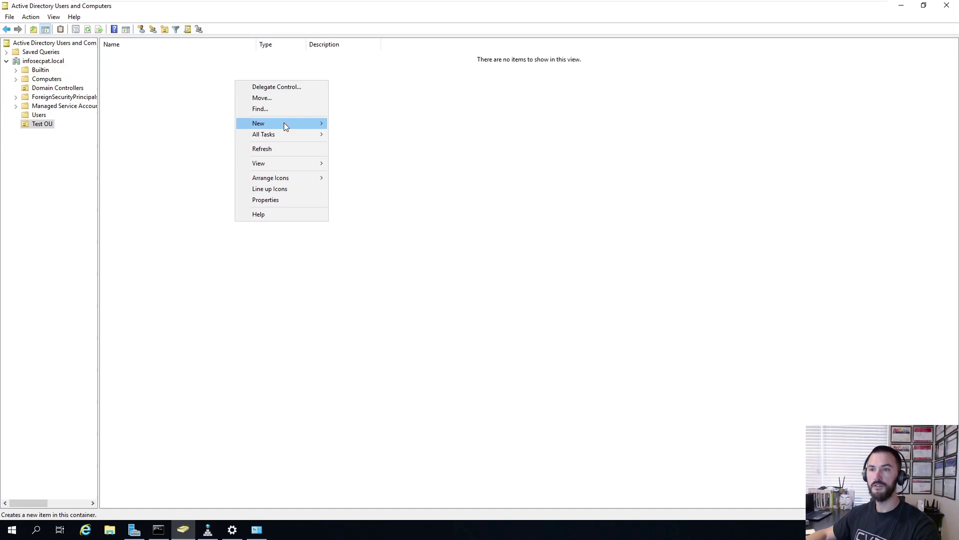
mouse_move(284, 123)
click(368, 222)
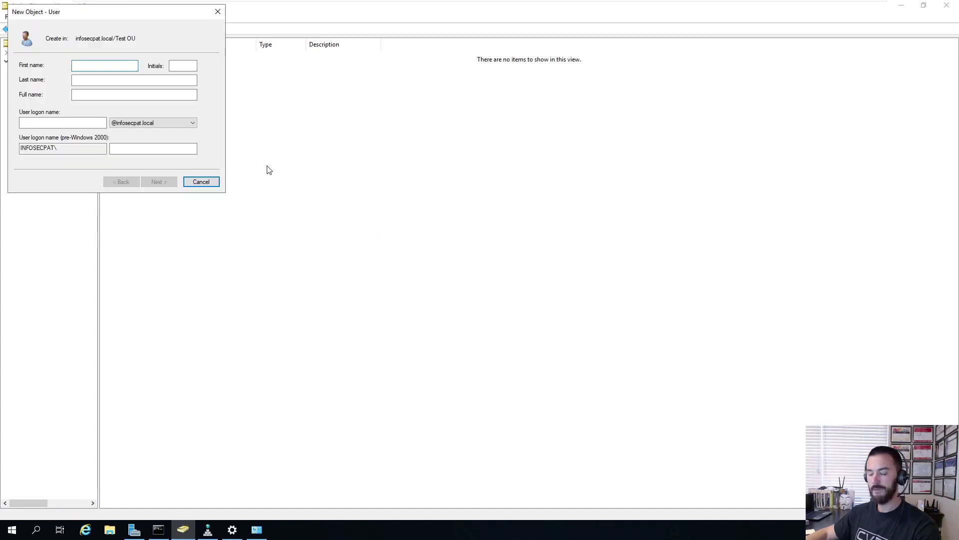
text(bob)
key(Tab)
key(Tab)
key(Tab)
key(Tab)
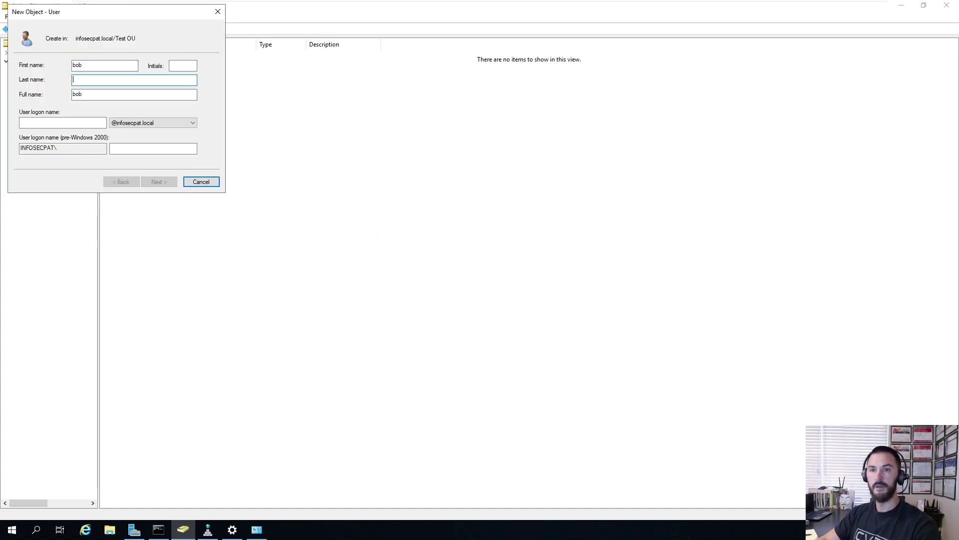
text(bob)
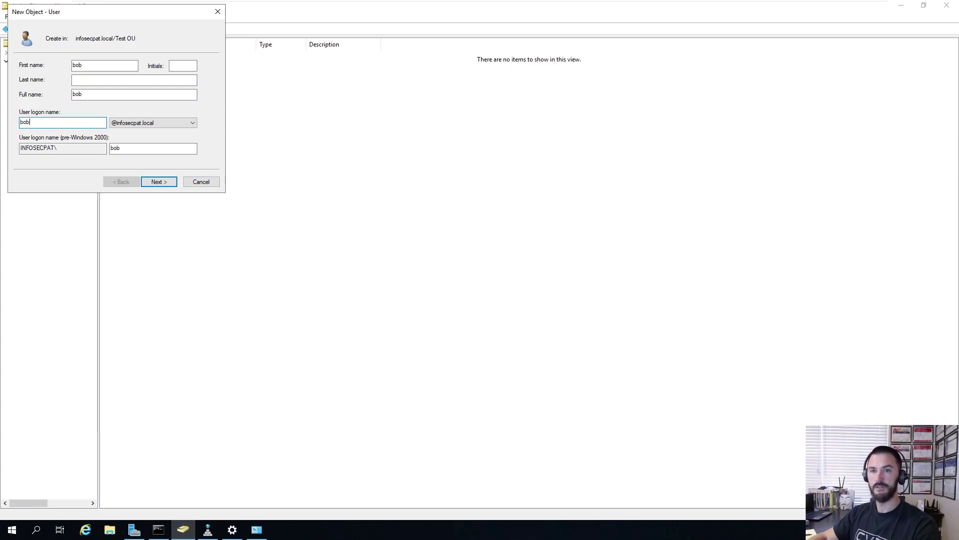
click(164, 182)
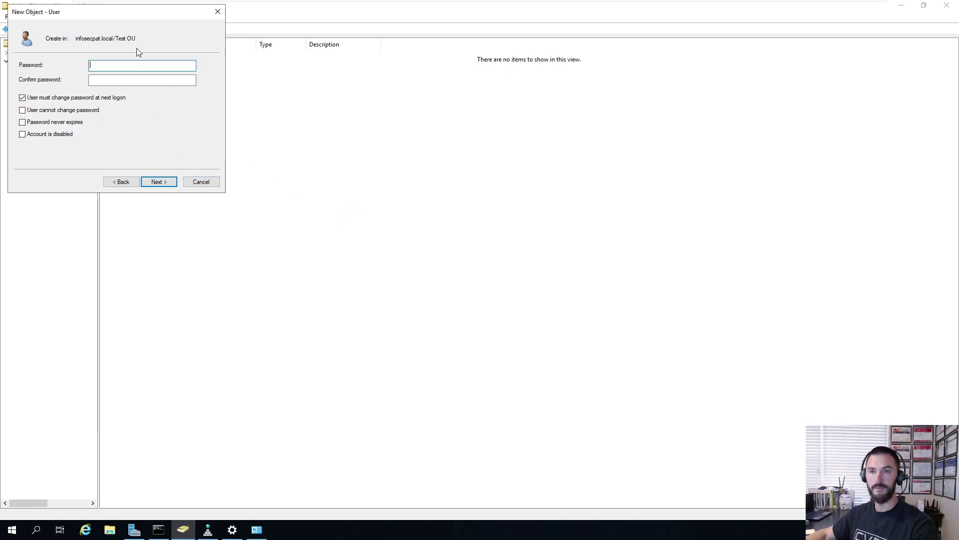
- Set the user's password without forced change at next logon, finish, and refresh Test OU
drag(376, 233, 371, 225)
click(262, 314)
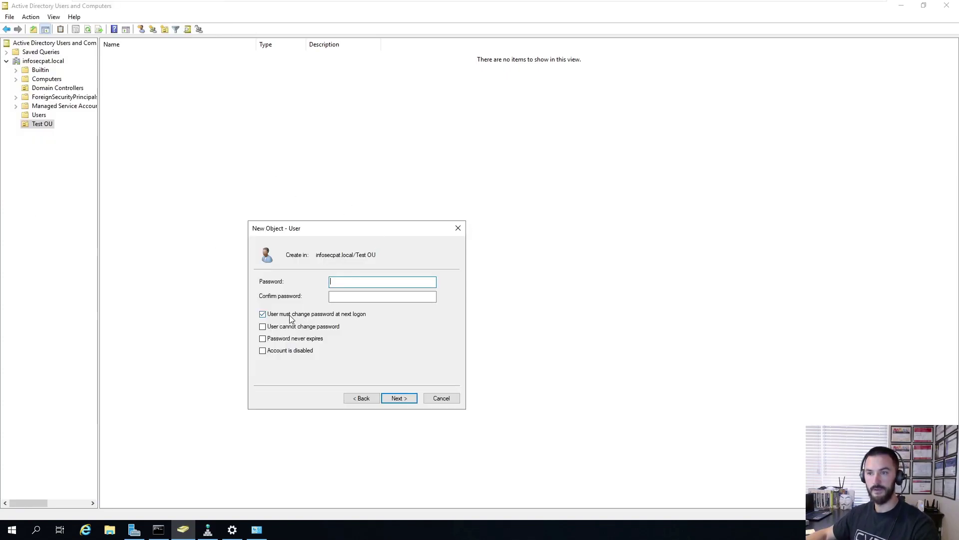
click(360, 281)
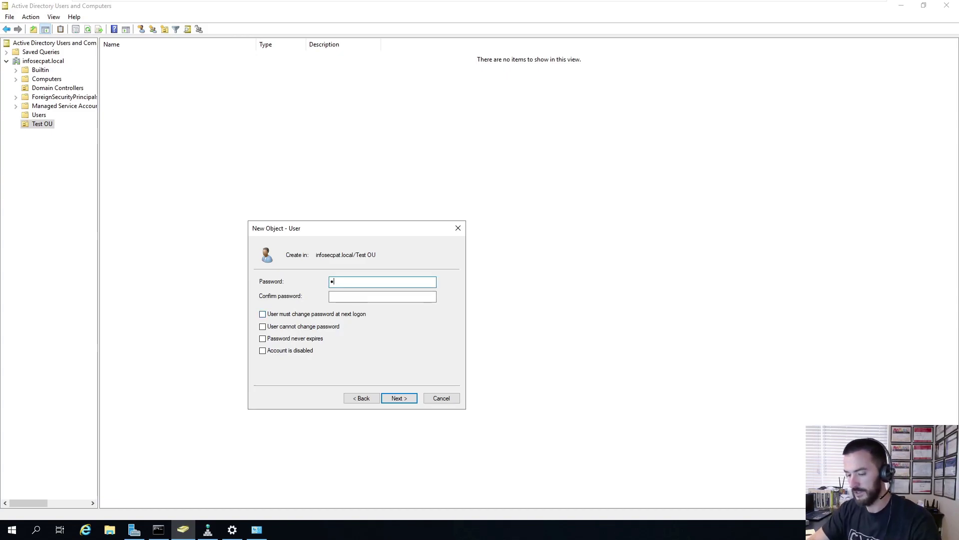
key(BackSpace)
key(BackSpace)
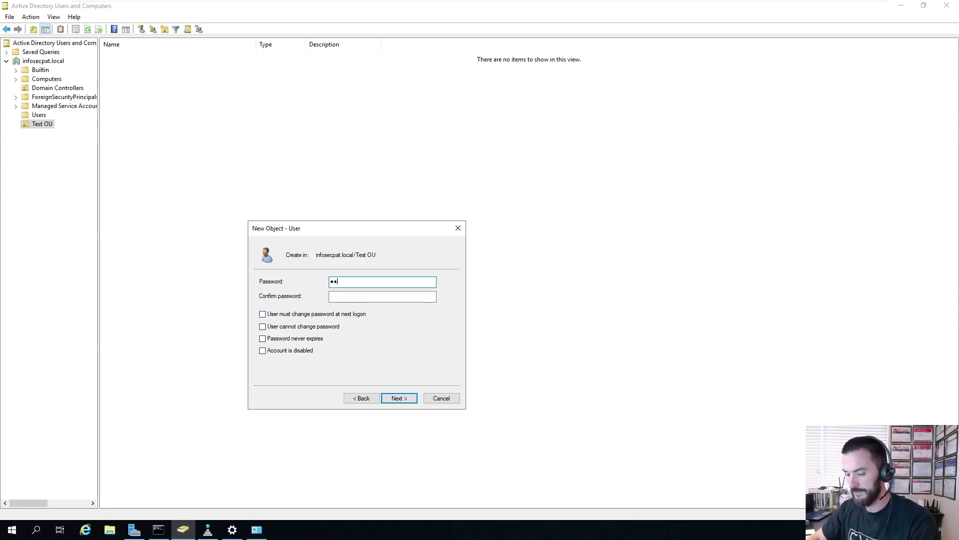
text(•••••••••••••)
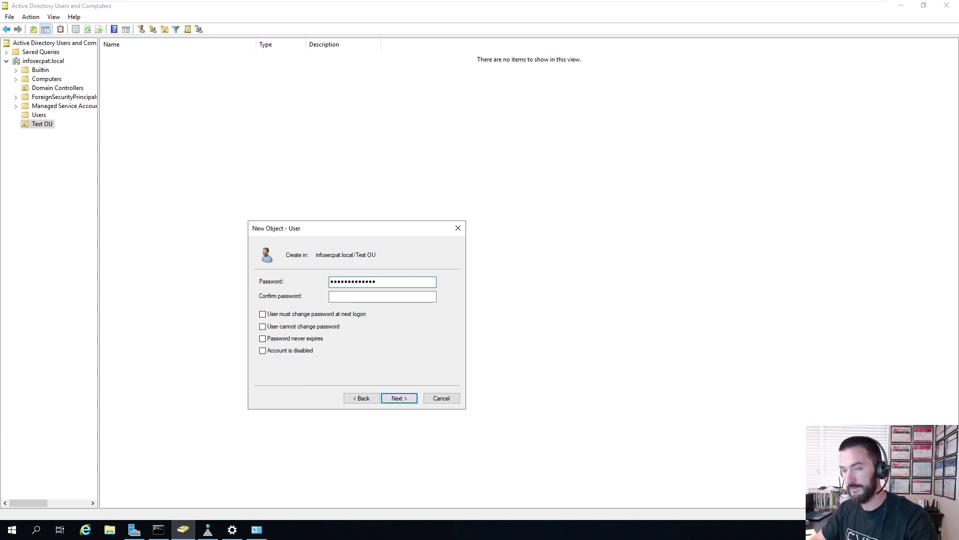
click(382, 296)
text(••••••)
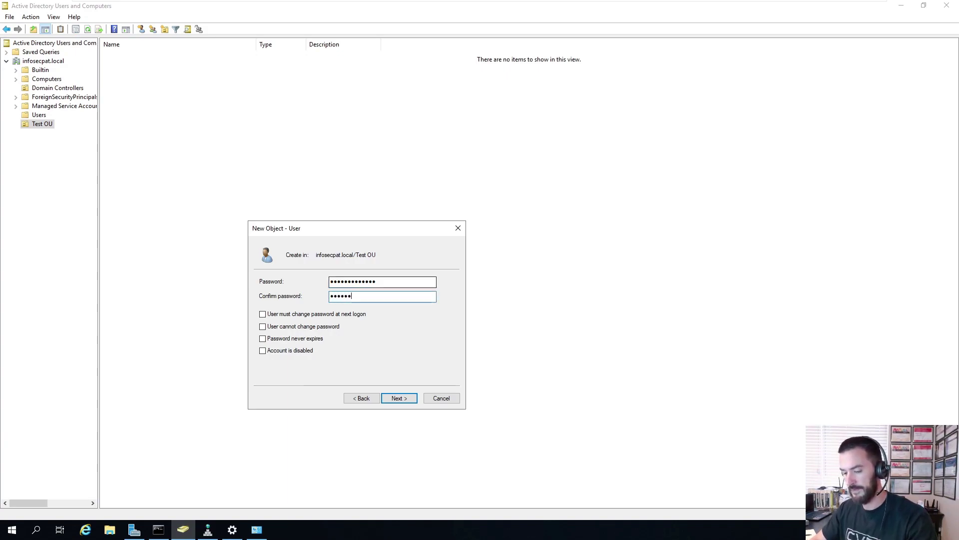
text(•••••••)
key(Return)
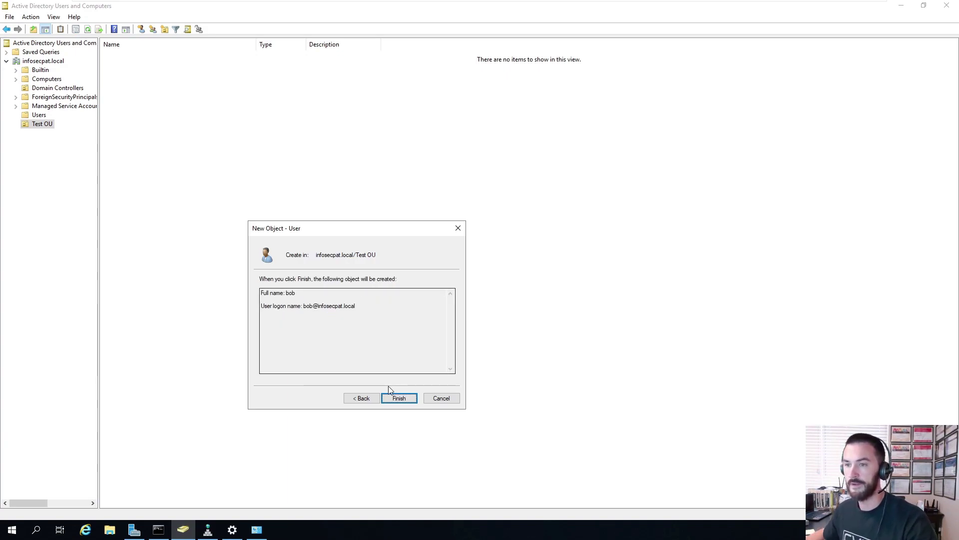
click(398, 399)
right_click(219, 199)
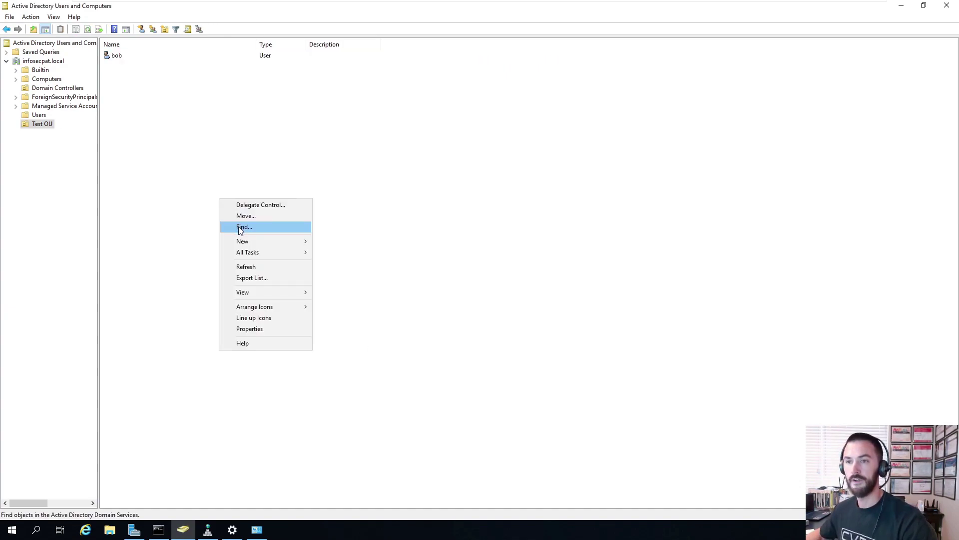
click(248, 268)
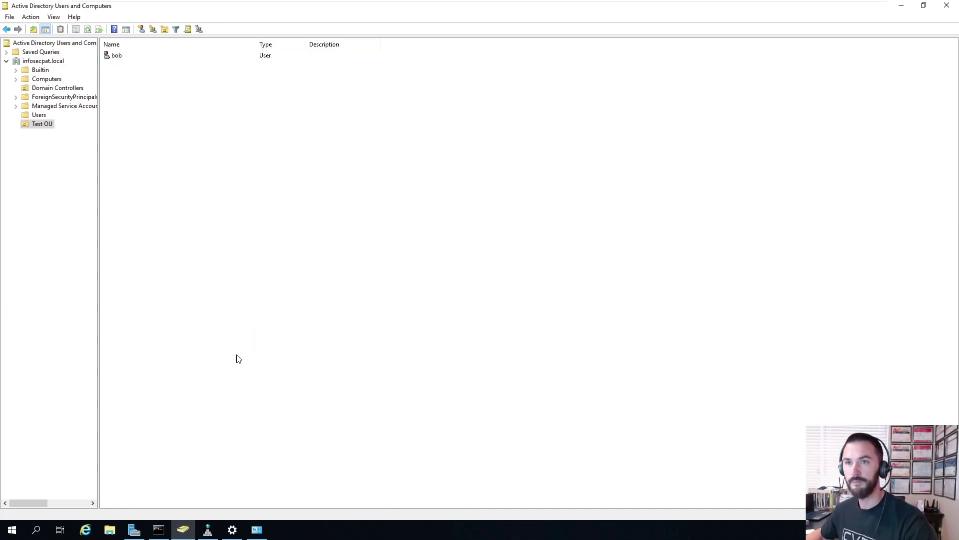
- On the DC2 2016 VM, launch Active Directory Users and Computers maximized
mouse_move(538, 6)
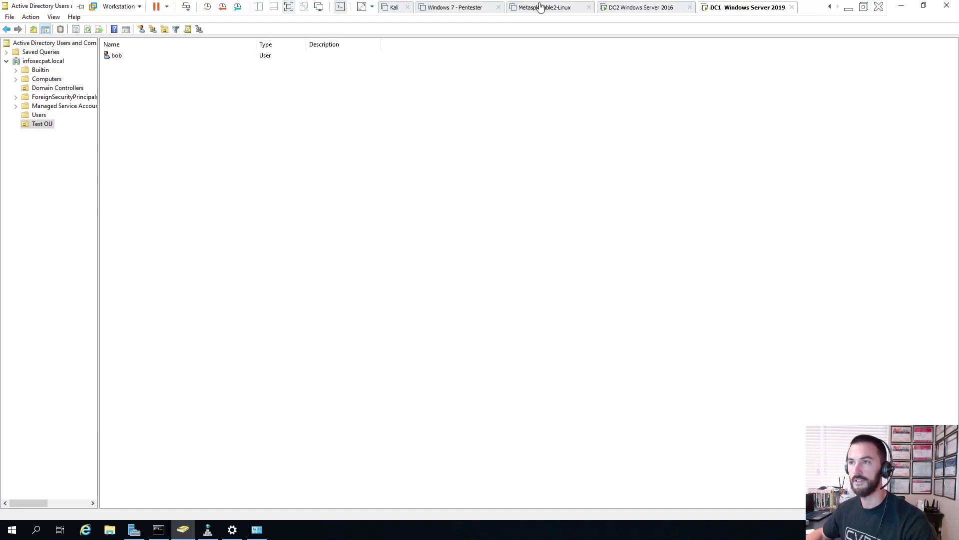
click(637, 14)
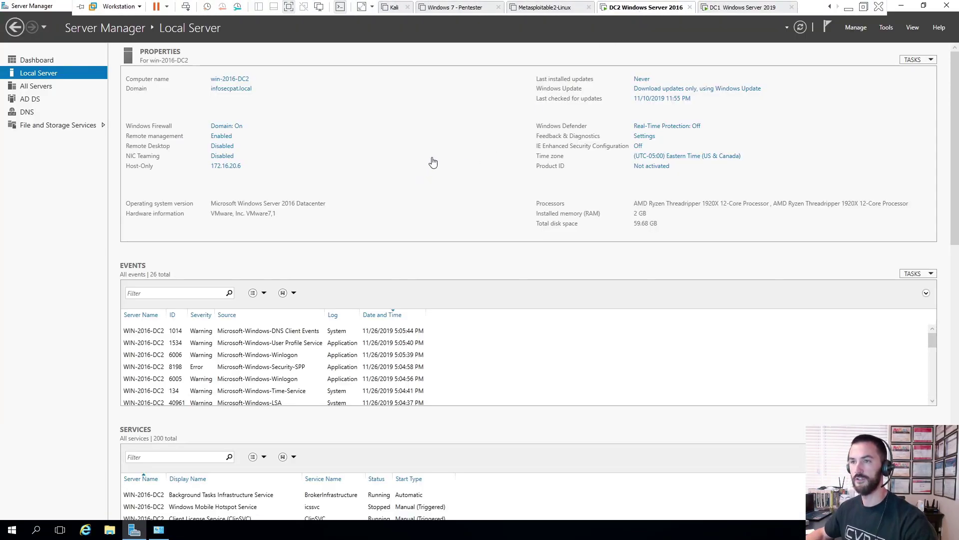
click(888, 27)
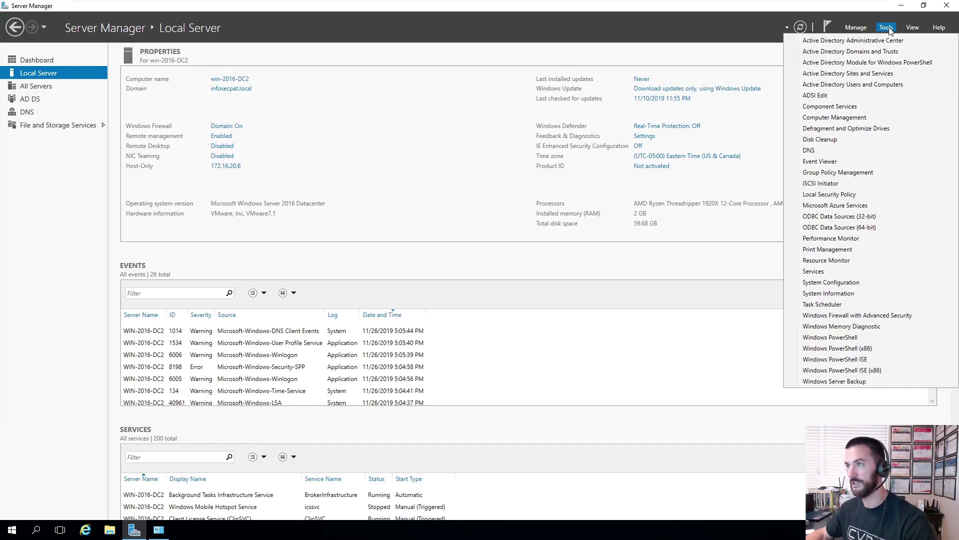
click(870, 89)
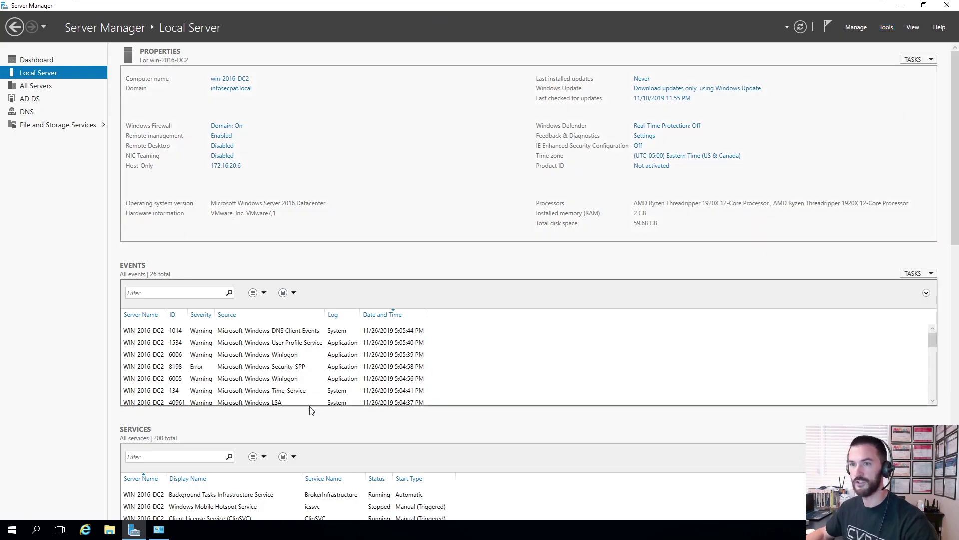
right_click(182, 529)
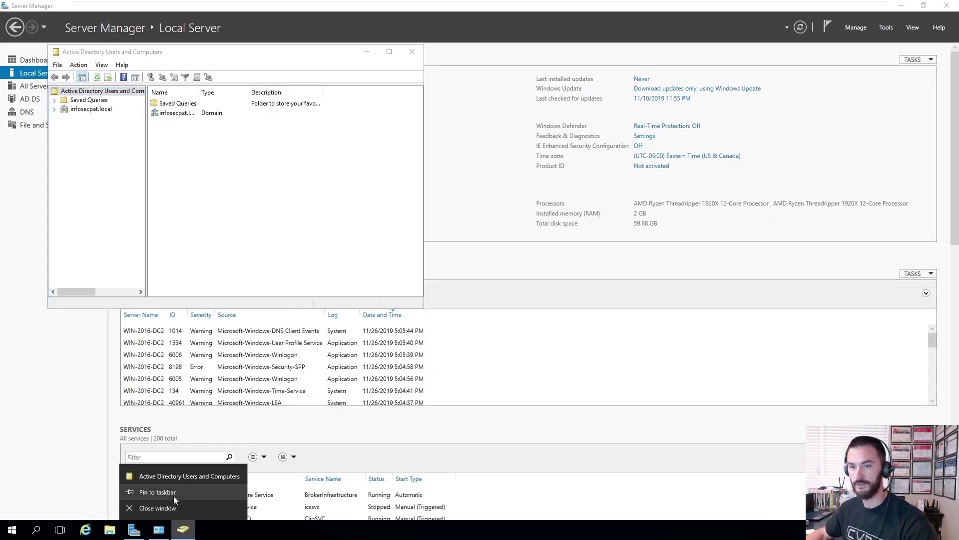
click(317, 178)
double_click(313, 51)
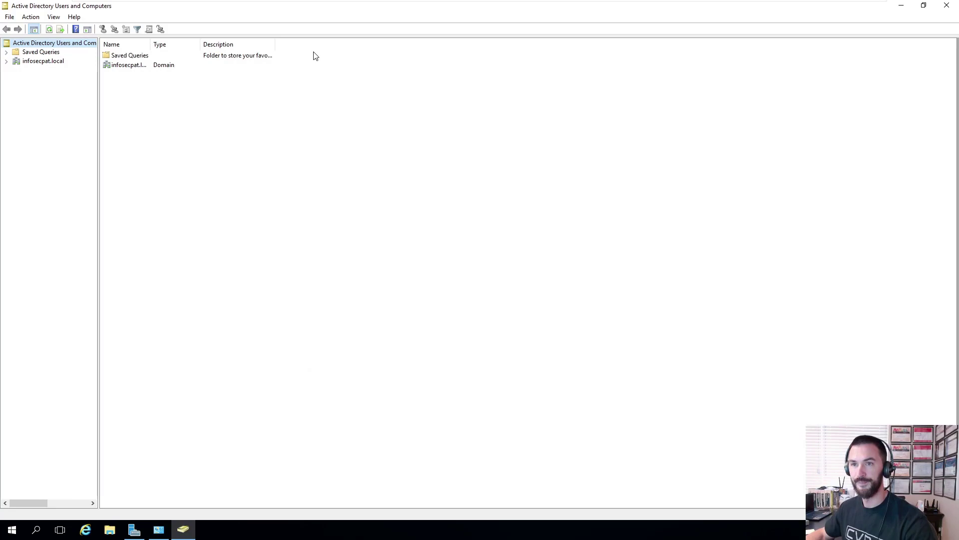
- Check the replicated user inside infosecpat.local > Test OU, then minimize the console
double_click(119, 65)
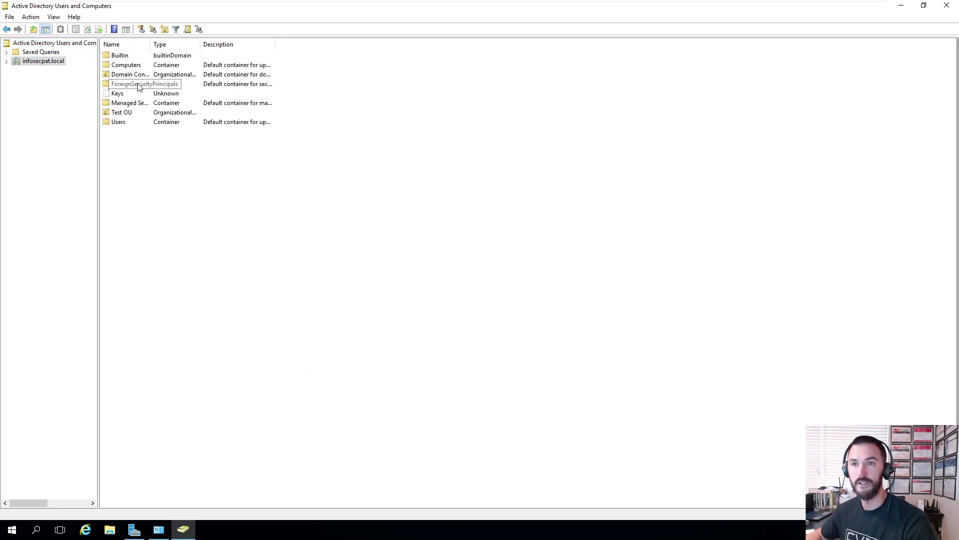
double_click(129, 113)
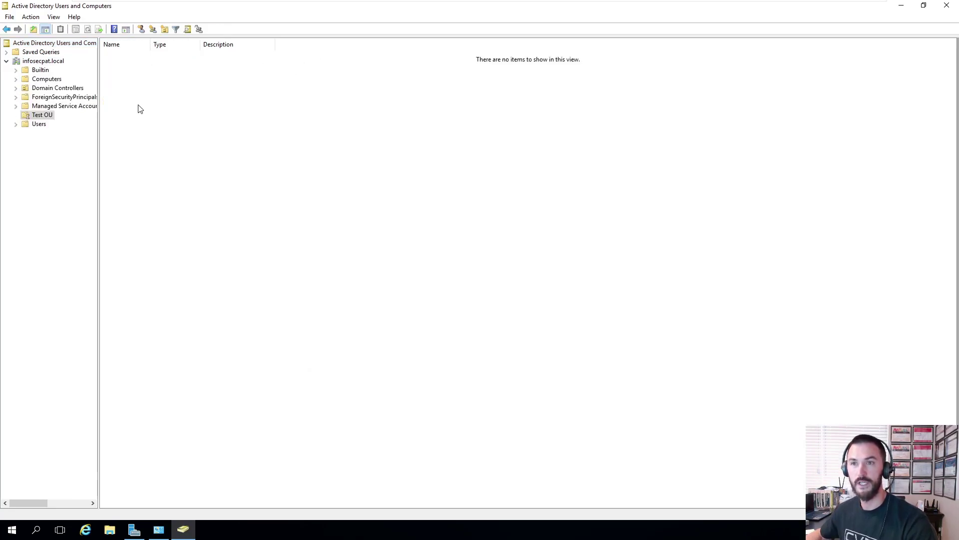
click(115, 58)
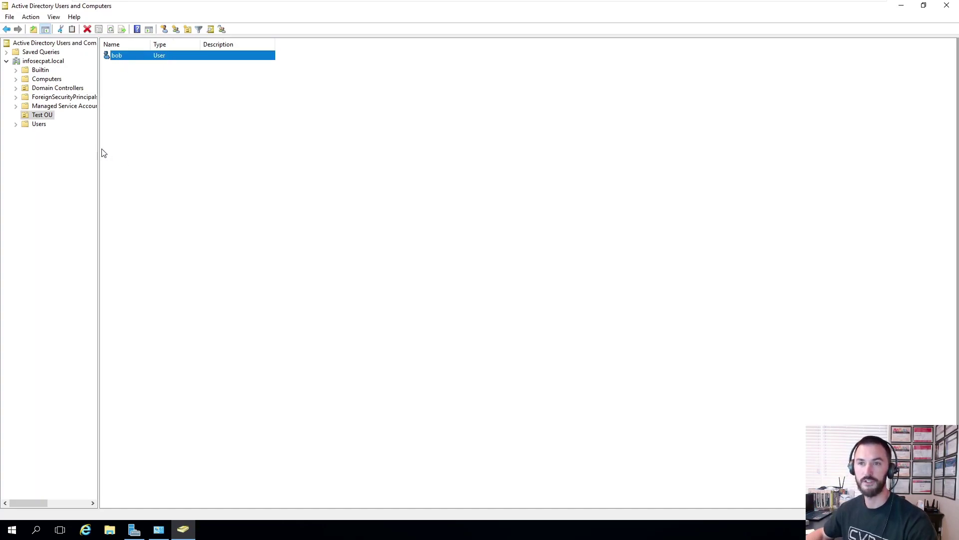
drag(100, 150, 186, 148)
click(302, 189)
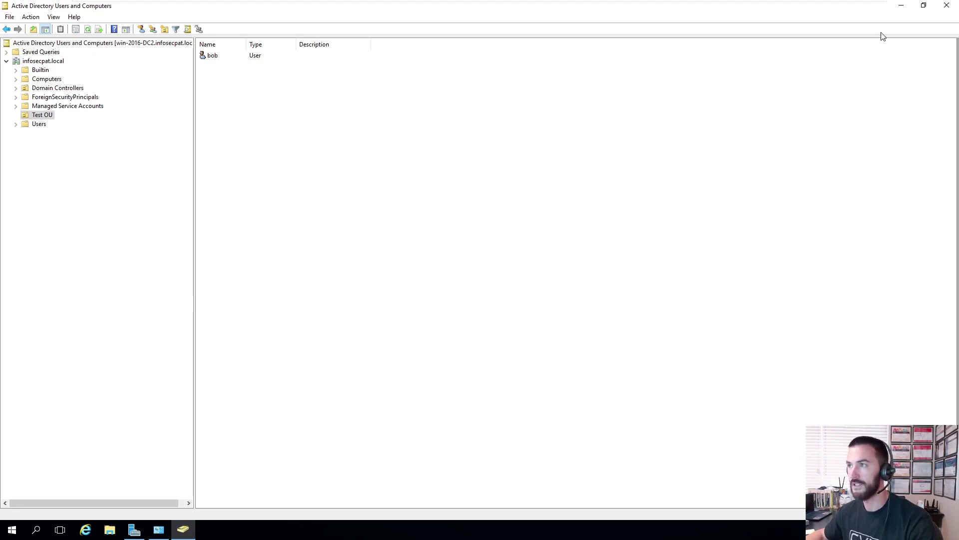
click(900, 6)
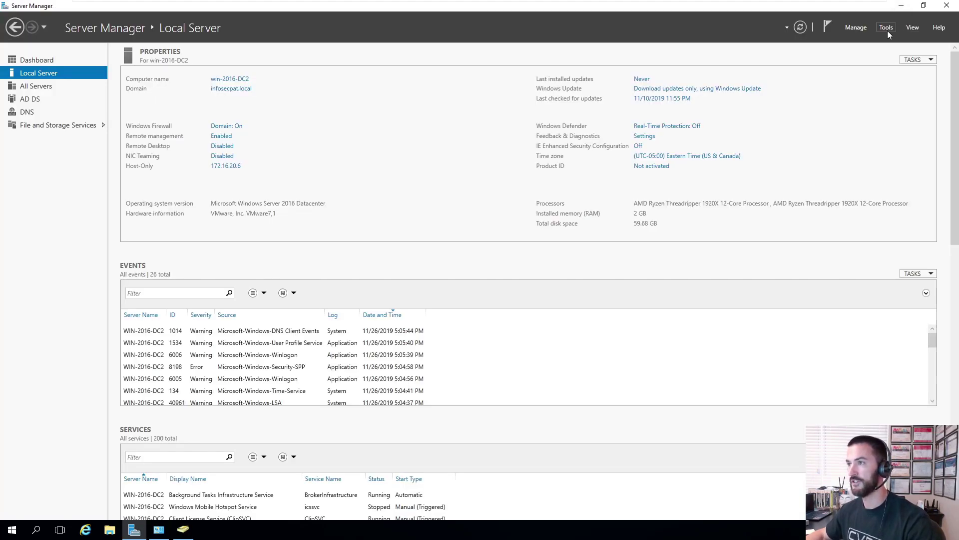
- Launch Group Policy Management and browse to infosecpat.local's Group Policy Objects
click(887, 29)
click(839, 172)
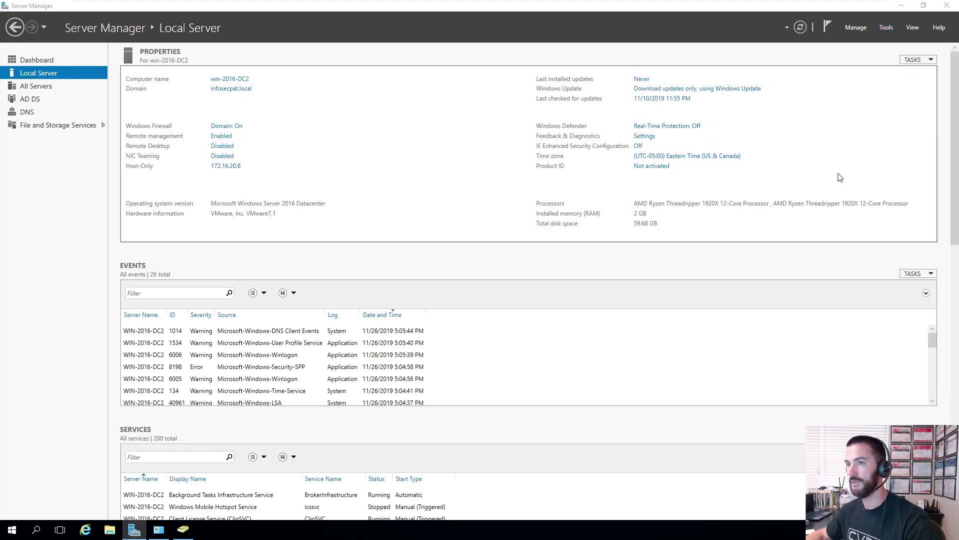
right_click(206, 533)
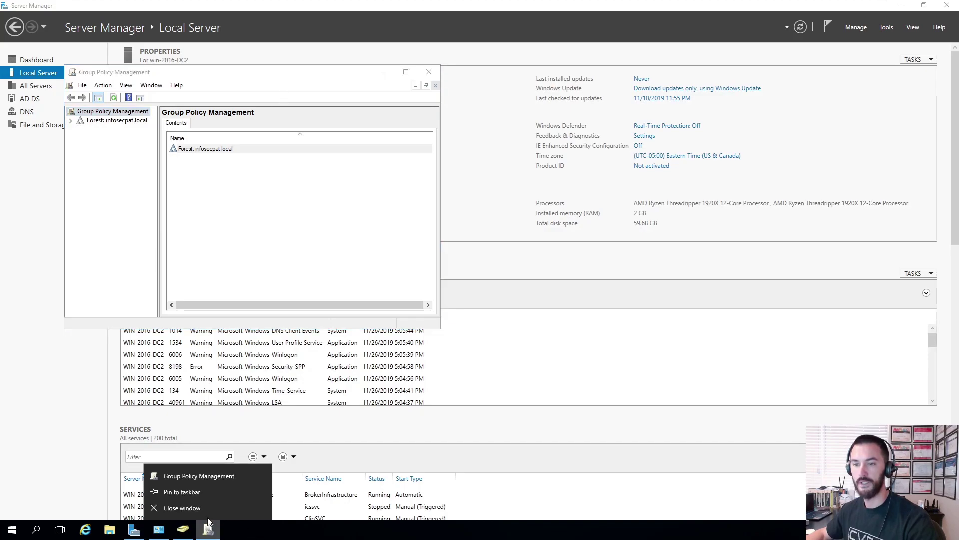
click(182, 490)
double_click(305, 73)
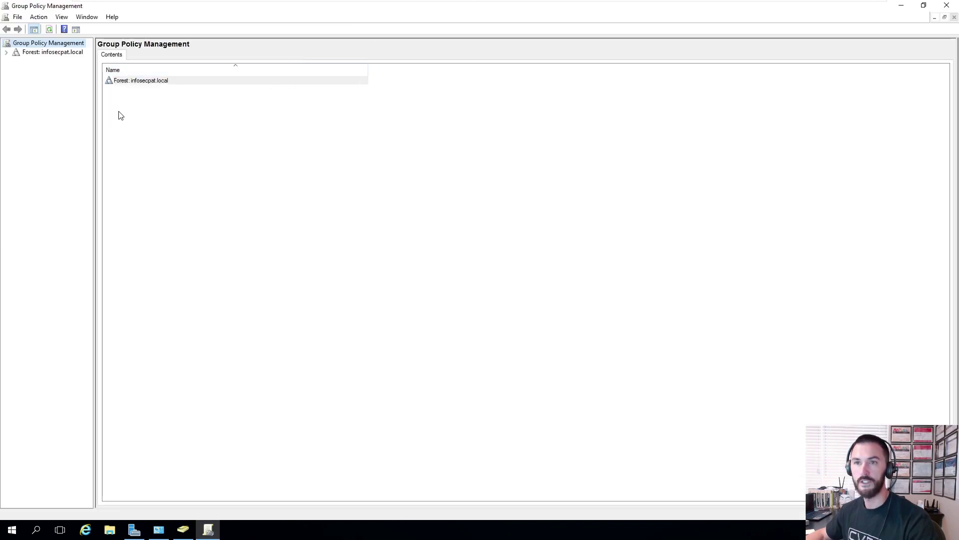
double_click(162, 82)
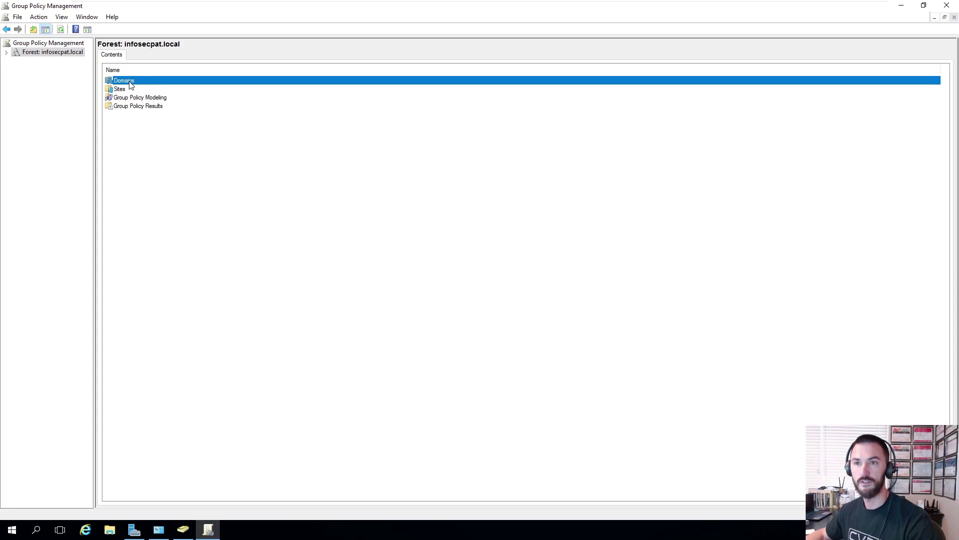
double_click(129, 82)
click(15, 61)
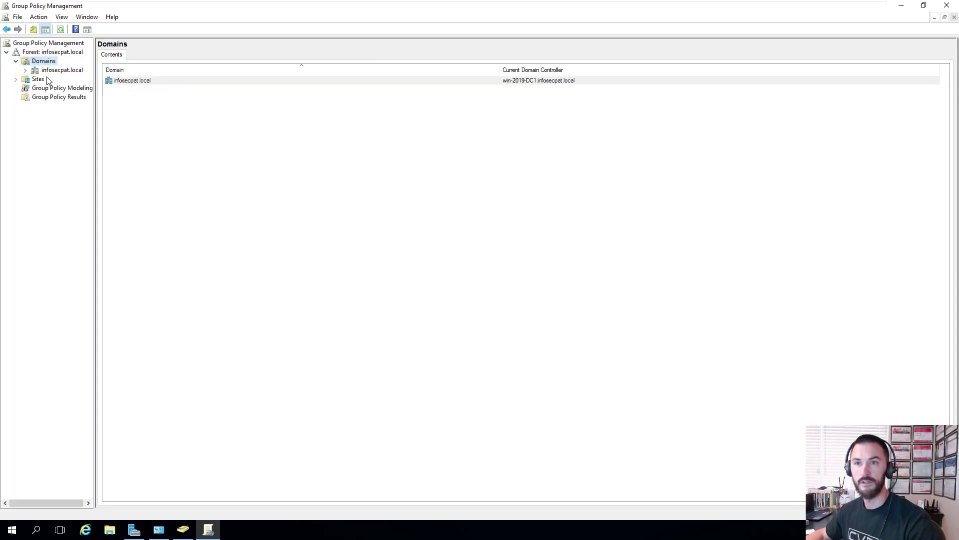
double_click(55, 70)
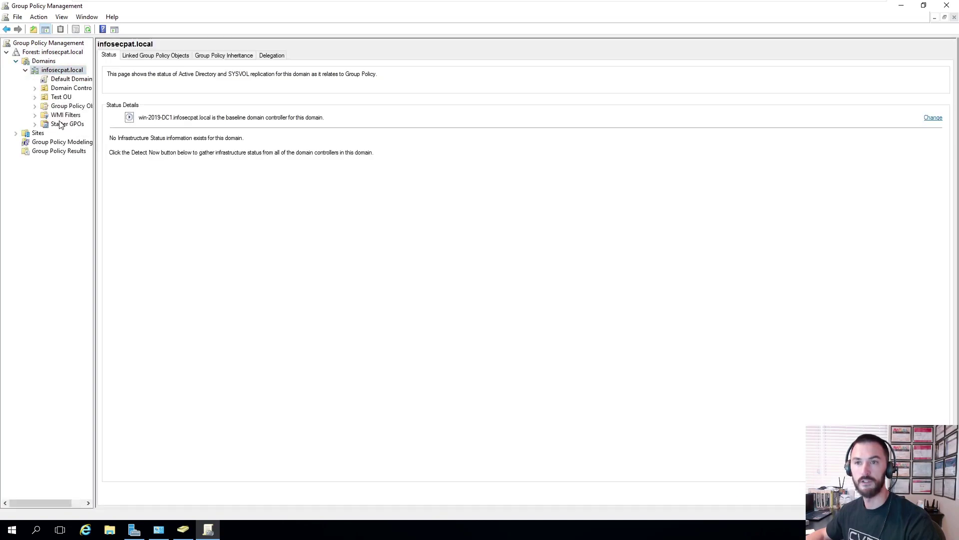
click(64, 106)
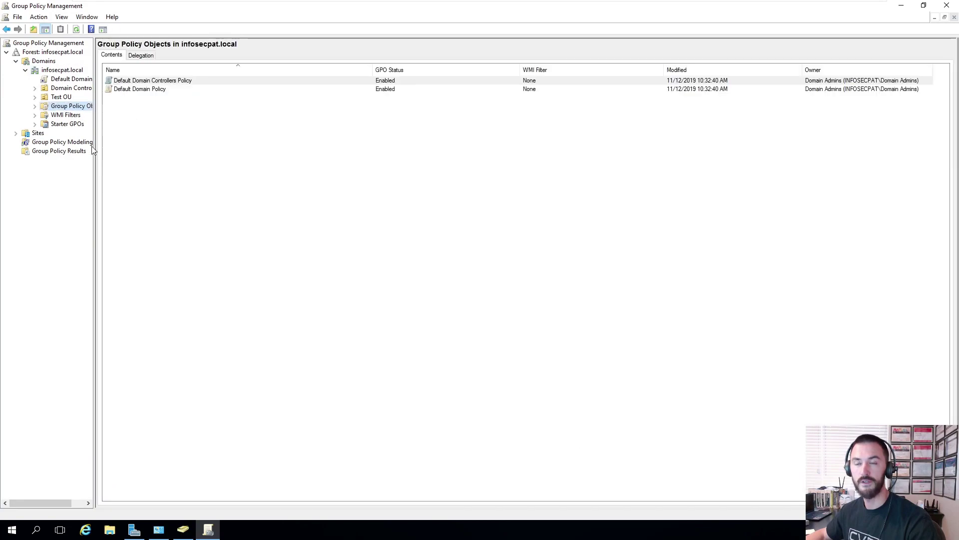
drag(95, 146, 157, 146)
- Create a new GPO named Test GPO1
click(210, 120)
right_click(210, 120)
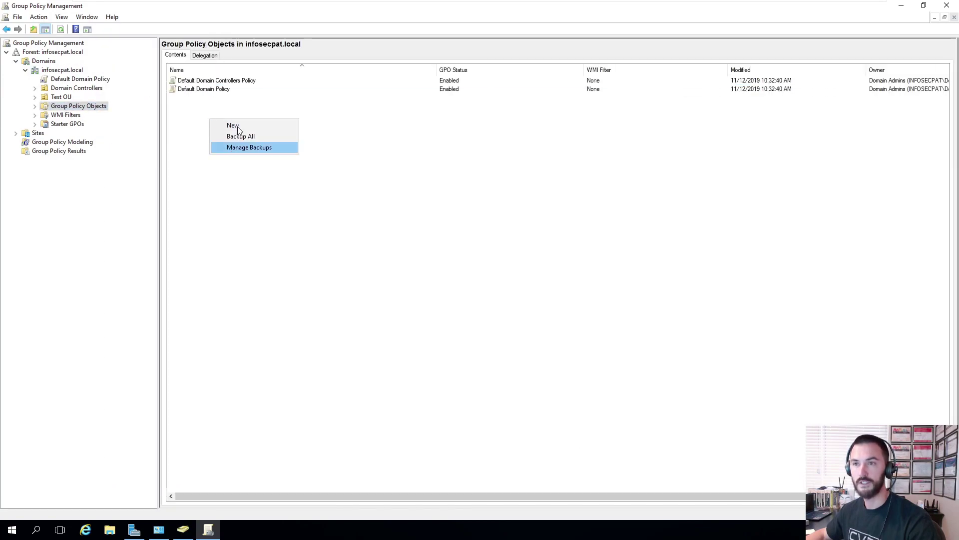
click(235, 125)
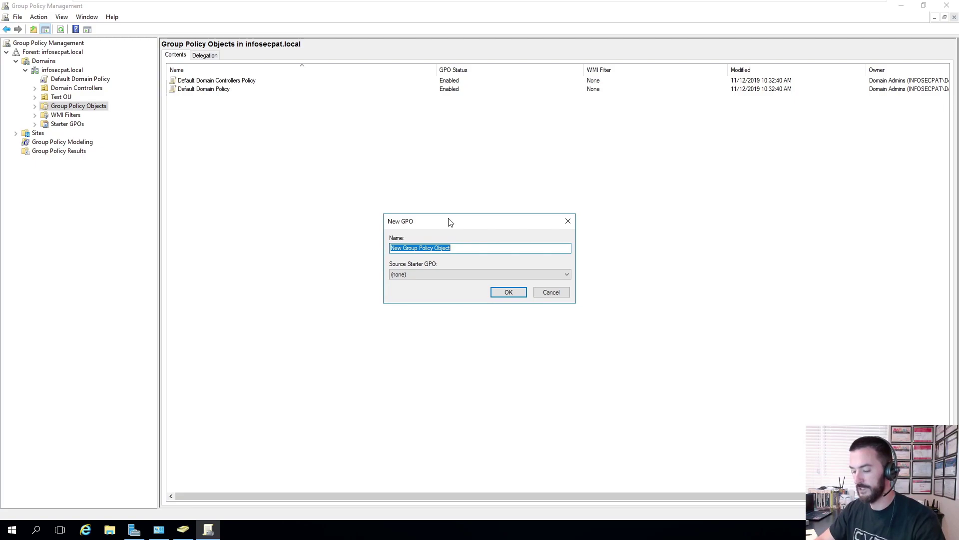
text(T)
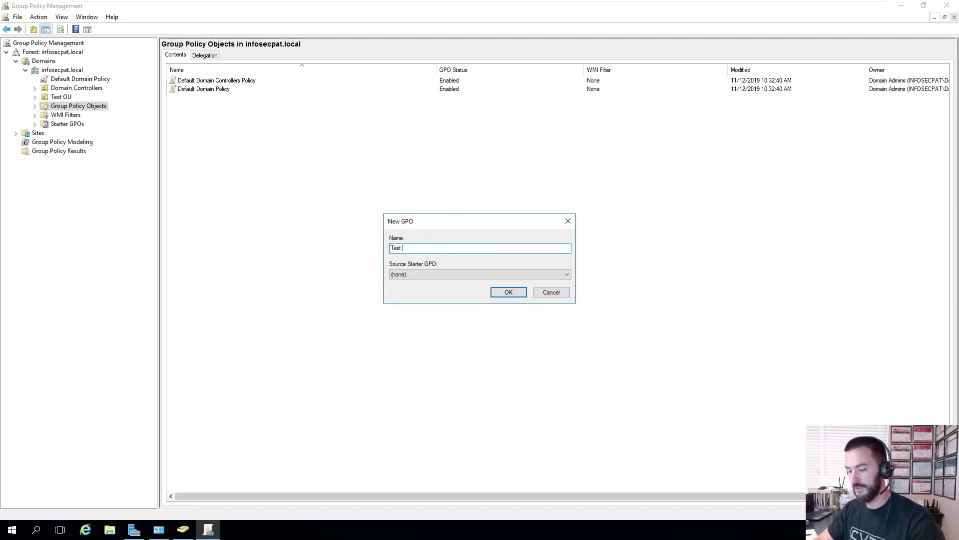
text(est)
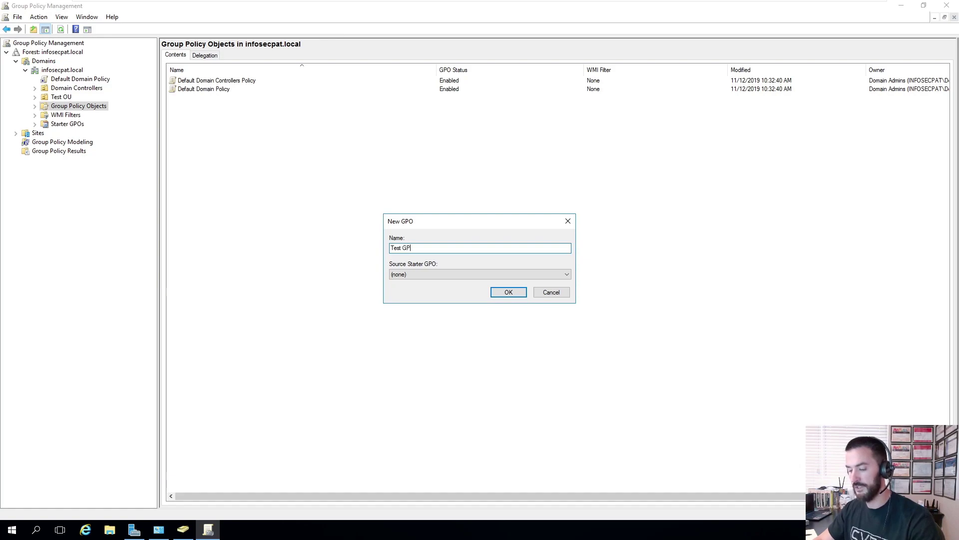
key(Return)
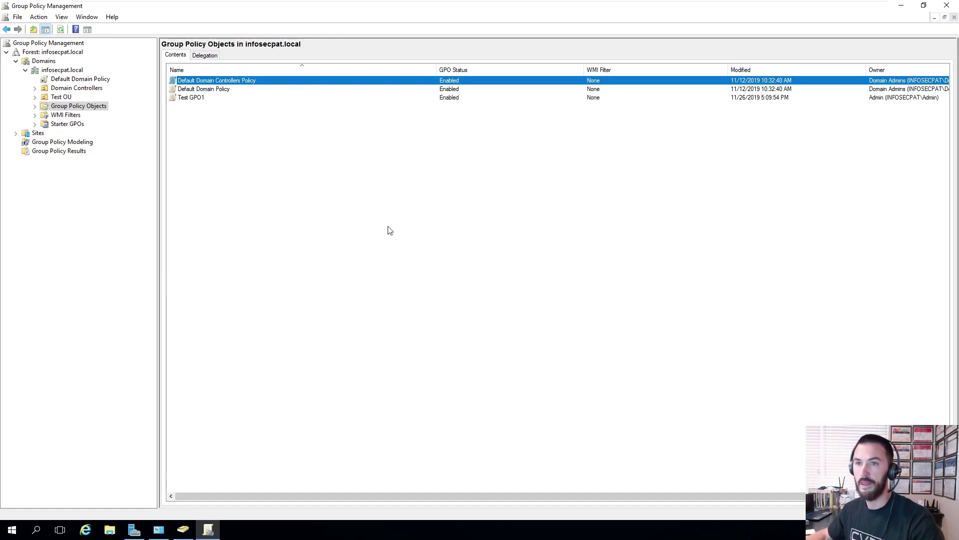
mouse_move(643, 4)
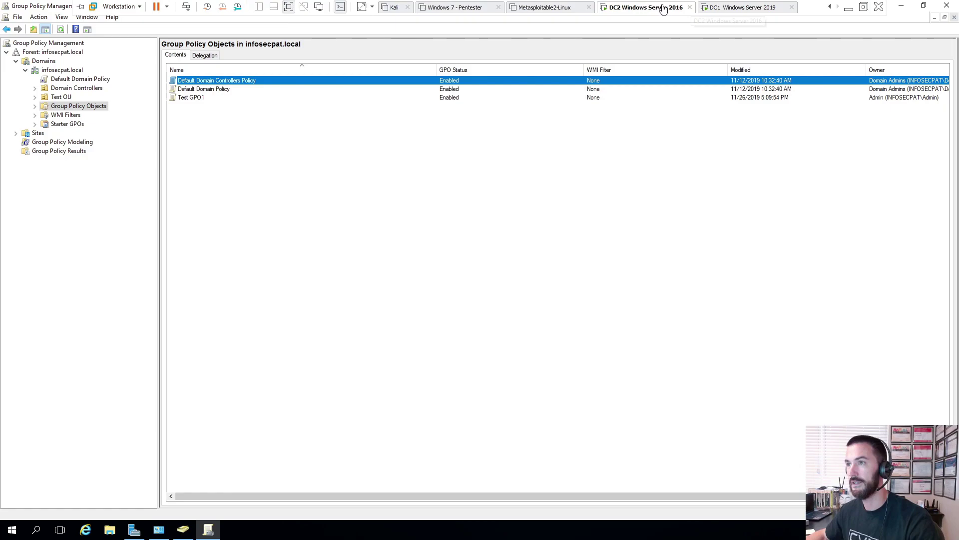
- On the DC1 2019 VM, launch Group Policy Management maximized
click(708, 8)
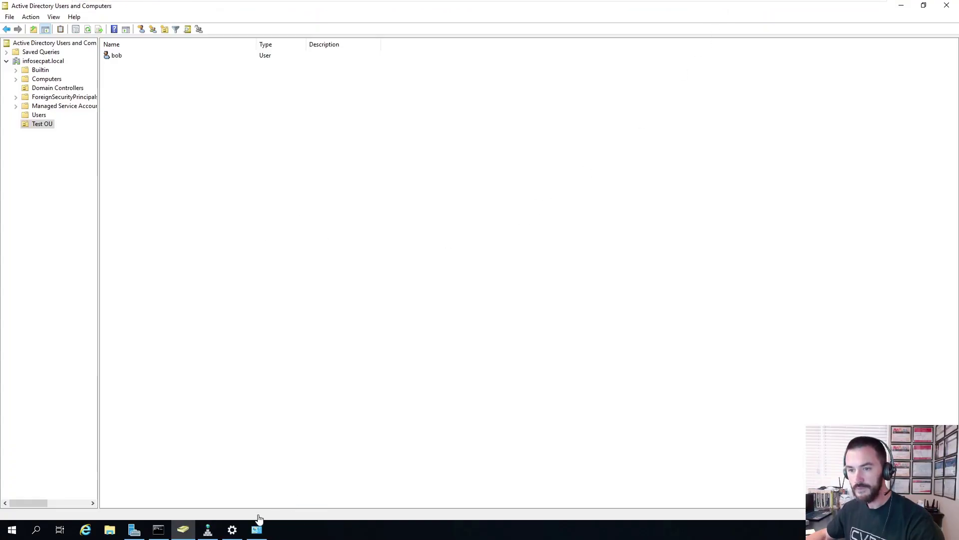
click(133, 530)
click(887, 27)
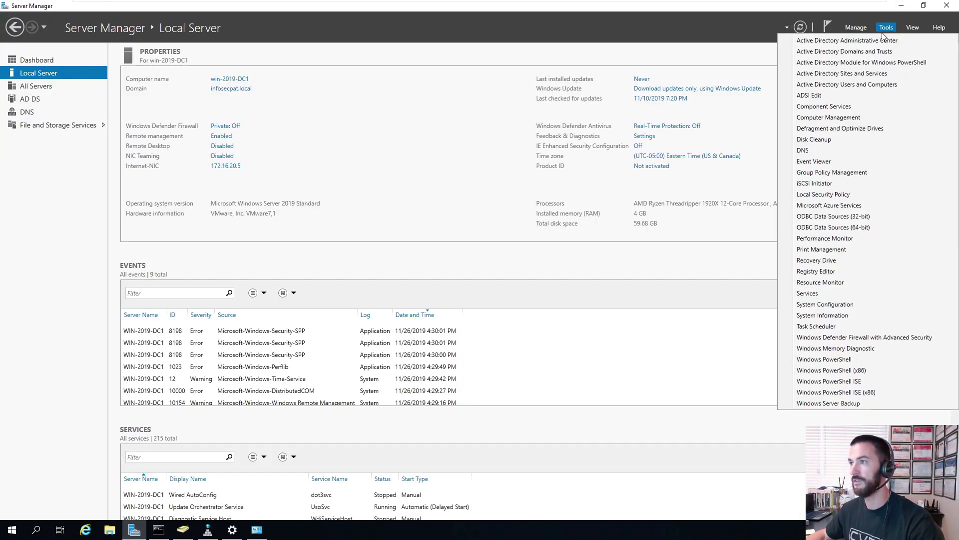
click(838, 175)
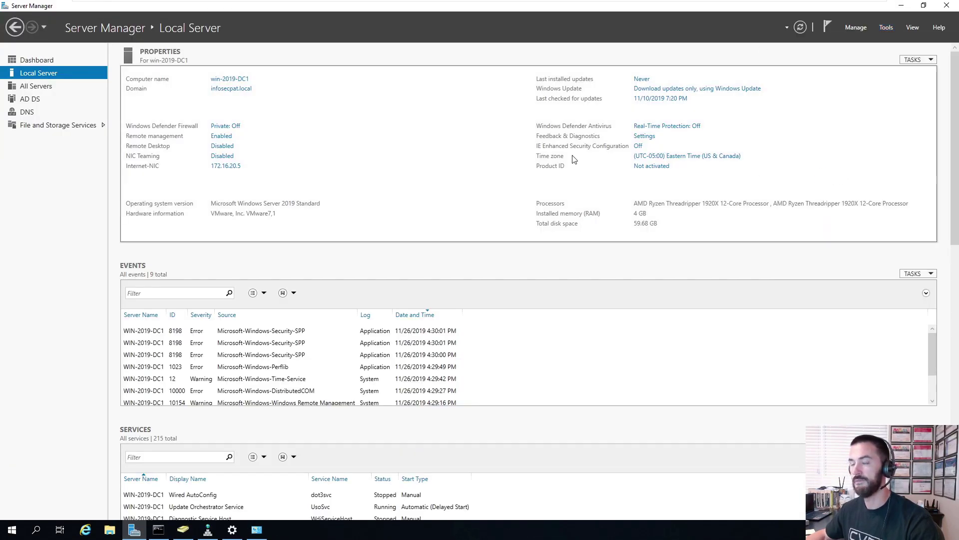
double_click(216, 78)
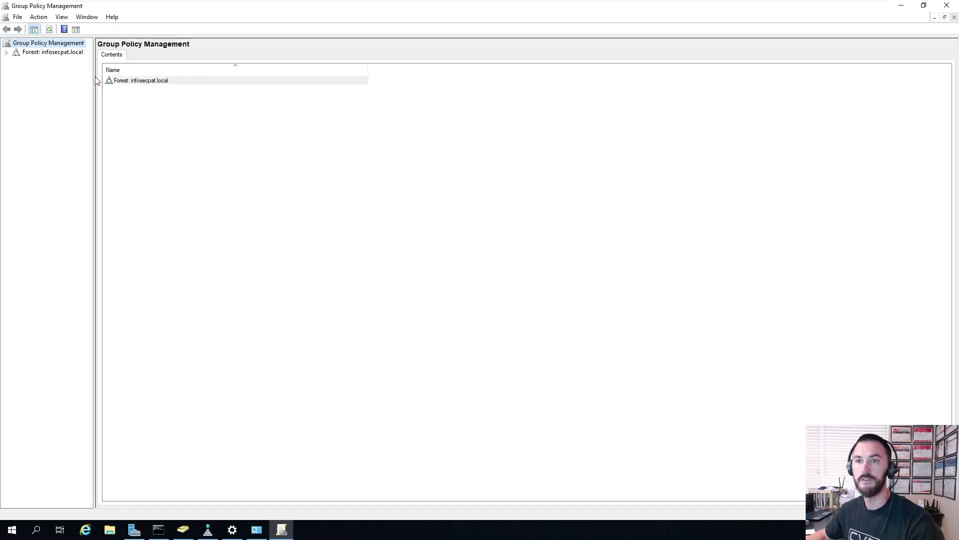
- Expand Forest > Domains > infosecpat.local and spot Test GPO1 under Group Policy Objects
double_click(40, 53)
double_click(42, 62)
double_click(62, 70)
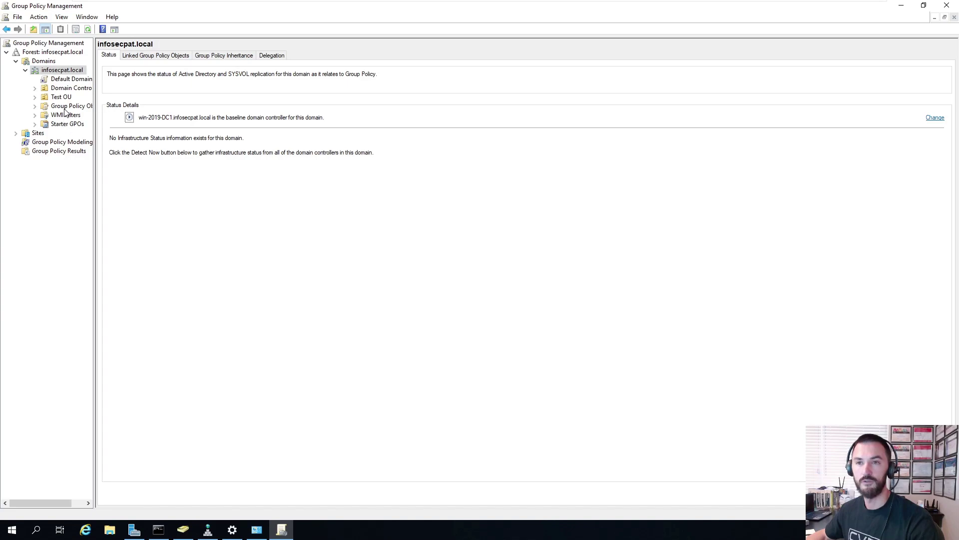
click(67, 106)
click(133, 98)
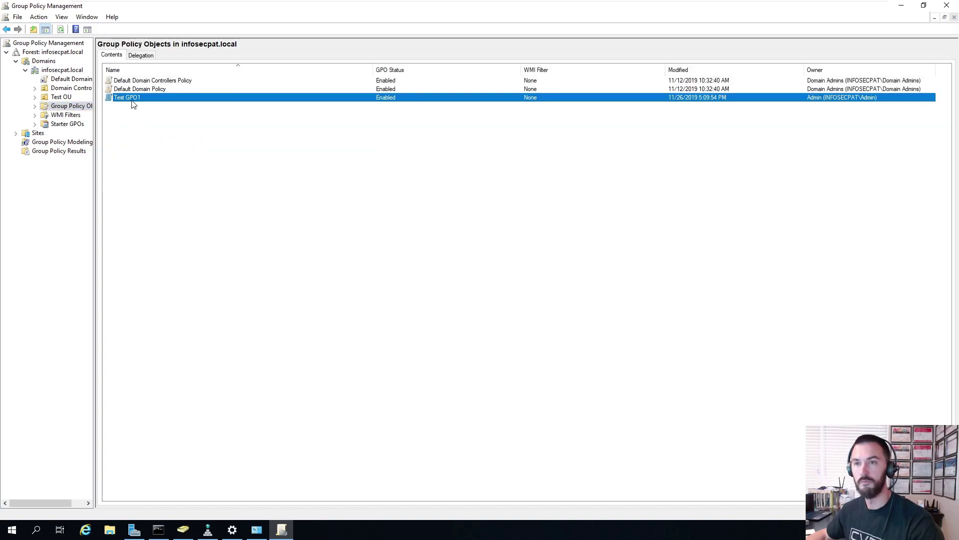
click(225, 192)
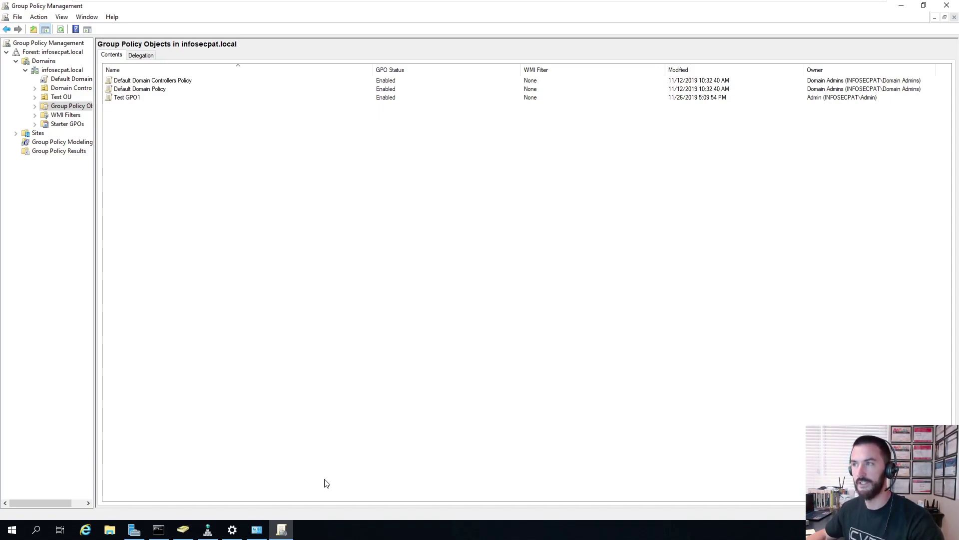
- Minimize Group Policy Management and launch Active Directory Sites and Services from Tools
click(901, 6)
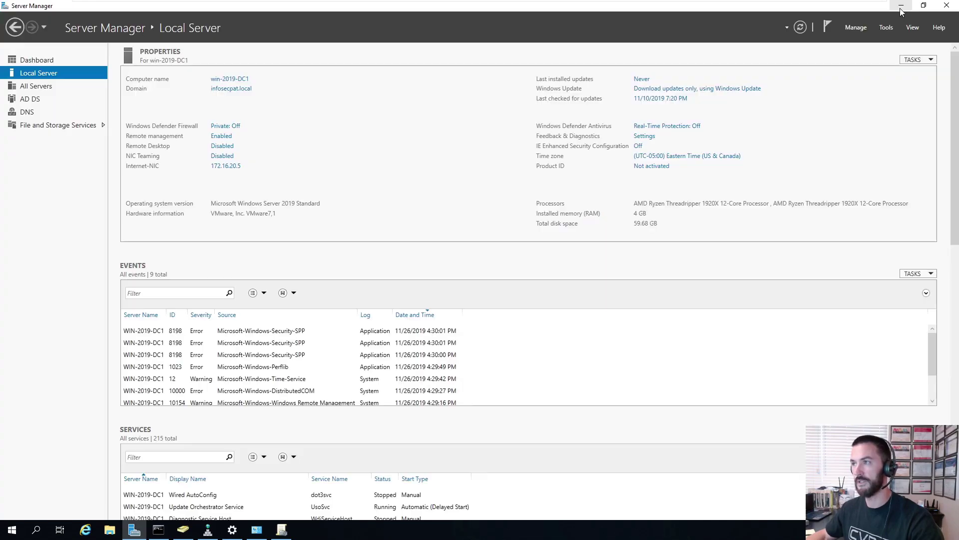
click(886, 27)
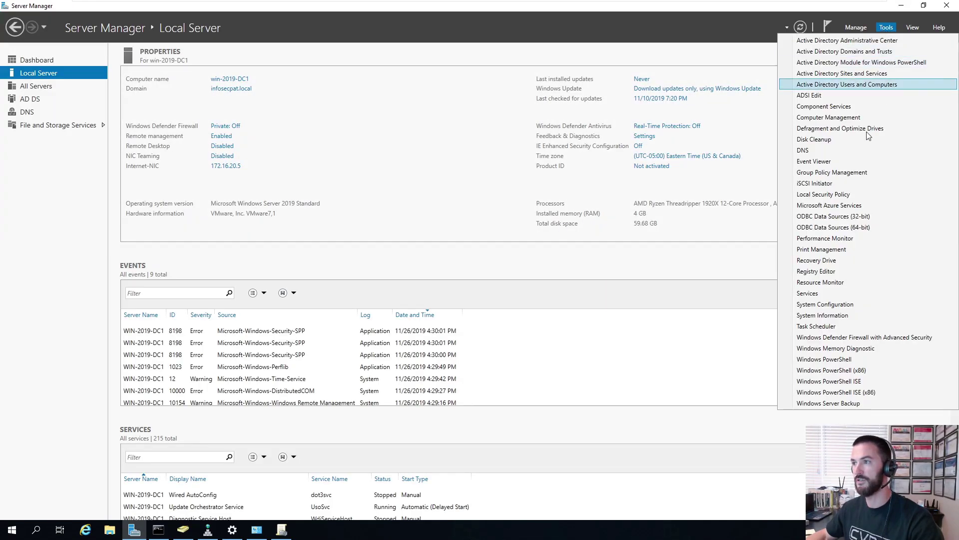
click(870, 76)
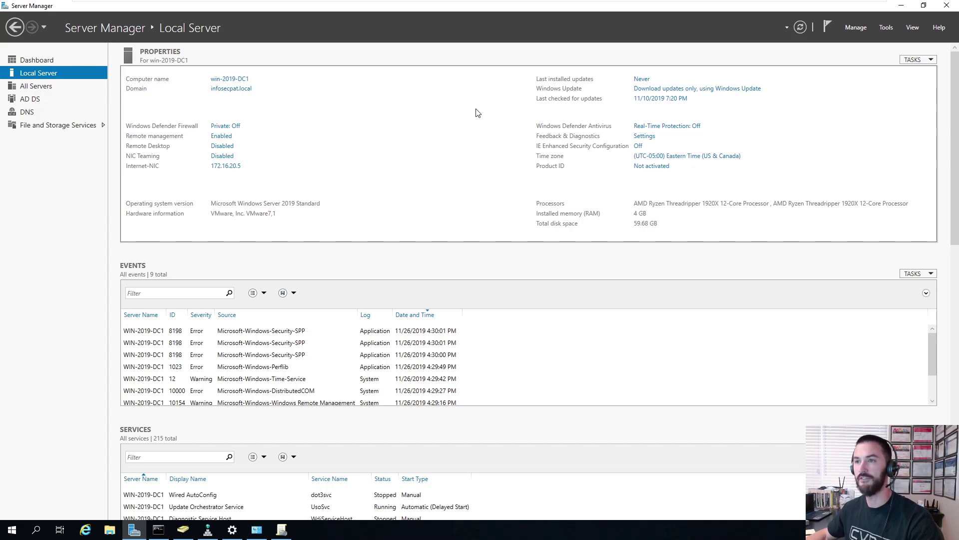
- Expand Sites > Default-First-Site-Name > Servers to show WIN-2019-DC1's NTDS Settings connections
double_click(268, 74)
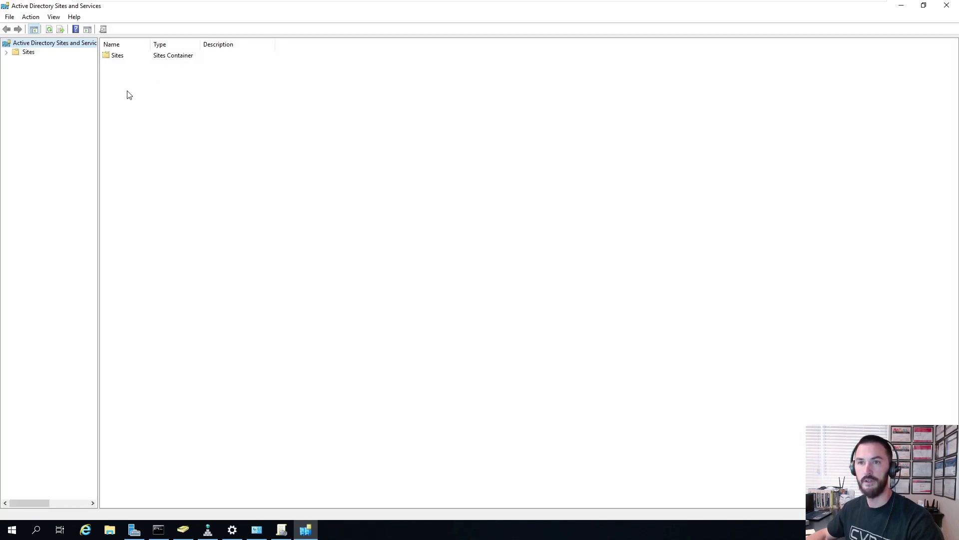
double_click(117, 55)
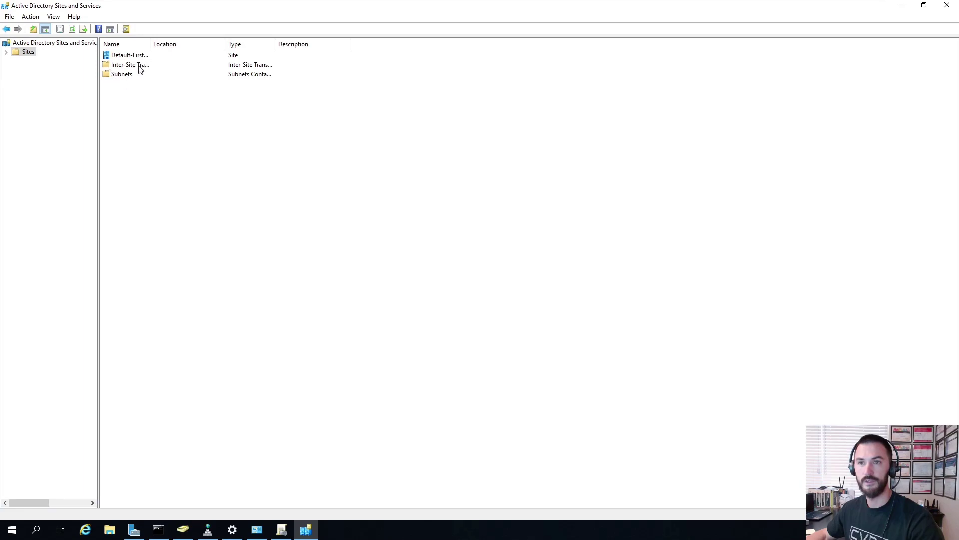
double_click(138, 55)
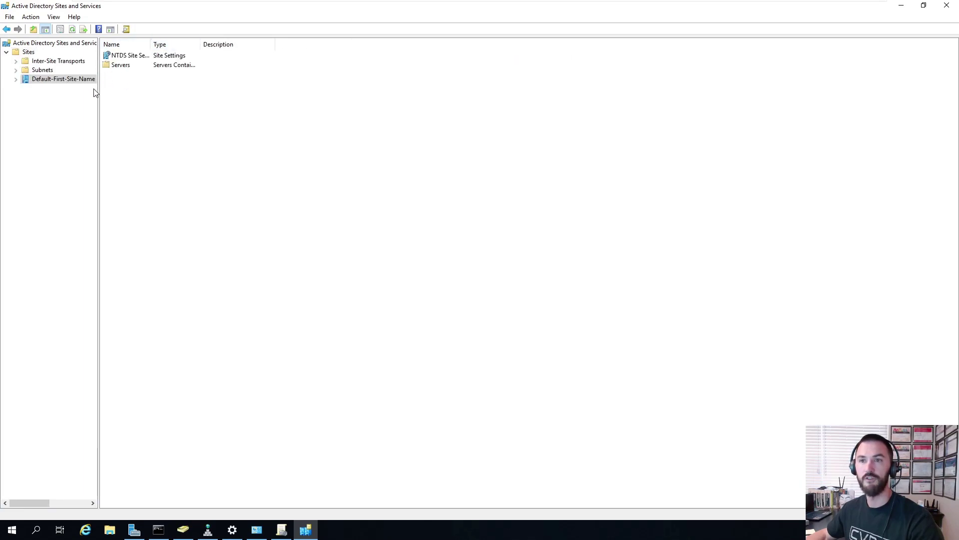
drag(98, 90, 159, 90)
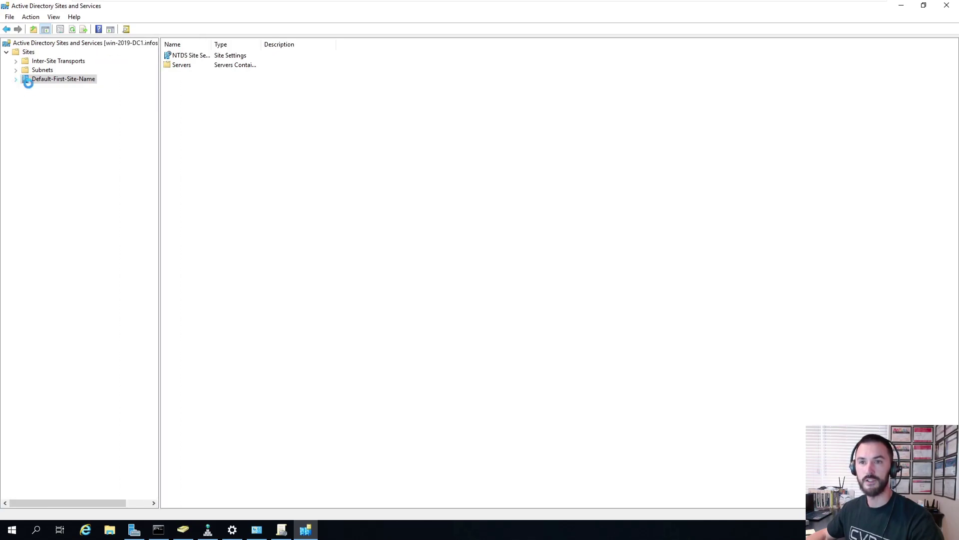
click(16, 79)
click(50, 88)
click(24, 89)
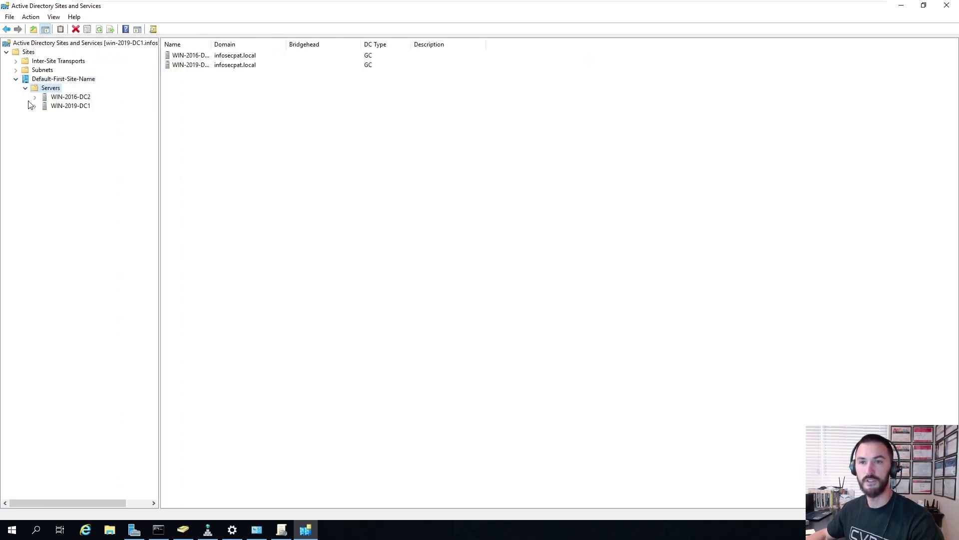
click(35, 97)
click(35, 115)
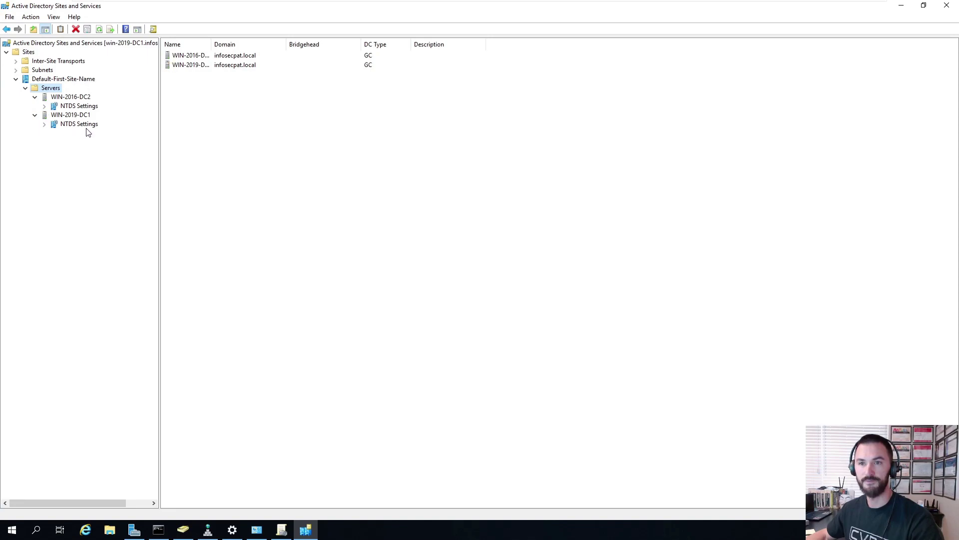
click(73, 119)
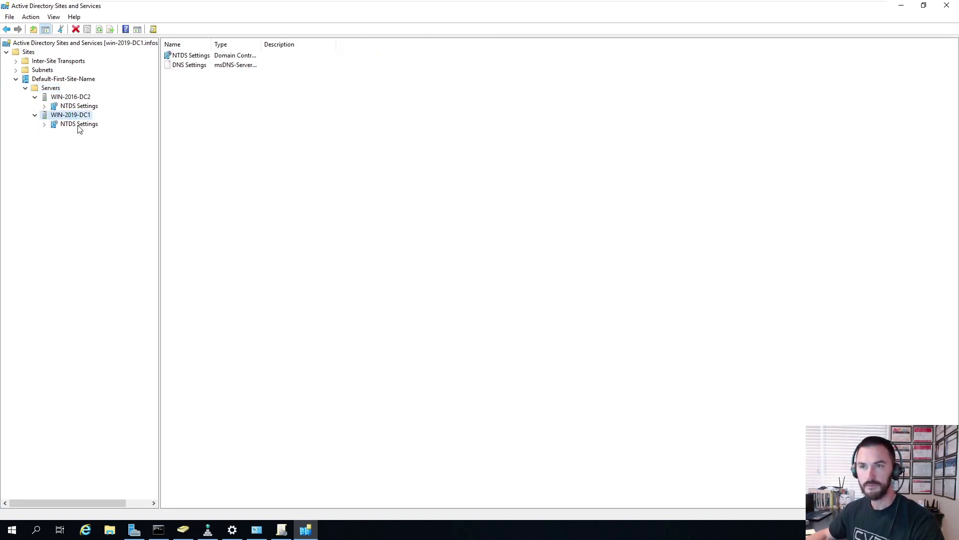
click(78, 124)
- Replicate Now on the connection from WIN-2016-DC2, dismiss the naming-context error, and review its properties
right_click(187, 55)
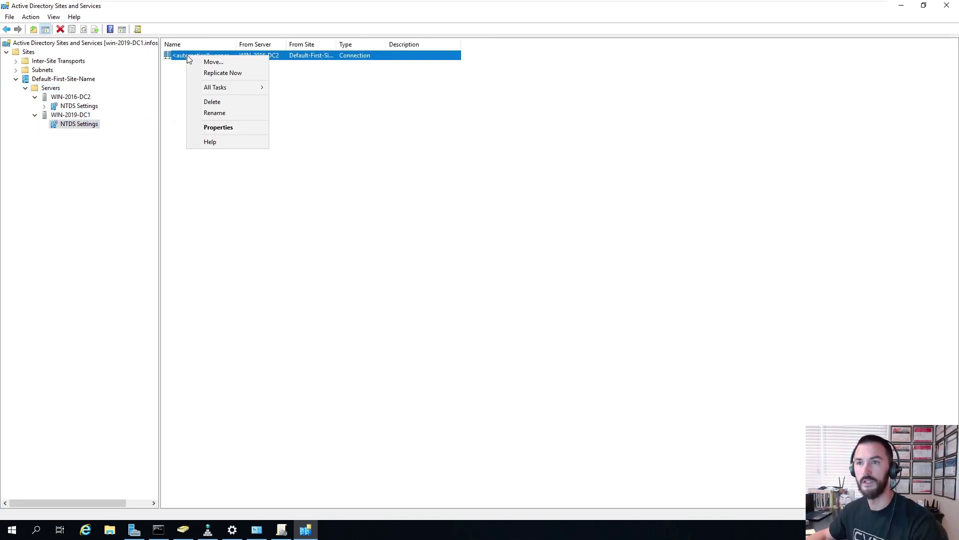
click(214, 75)
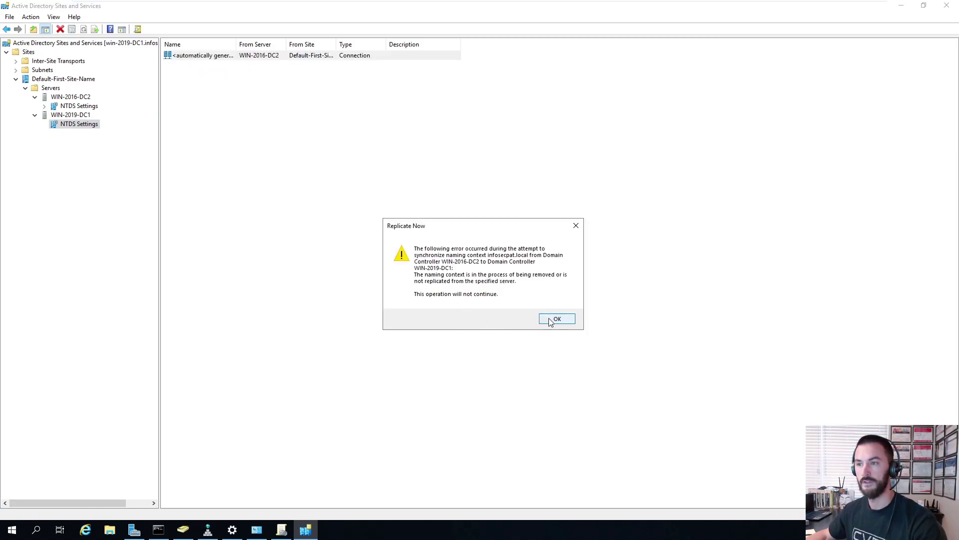
click(551, 322)
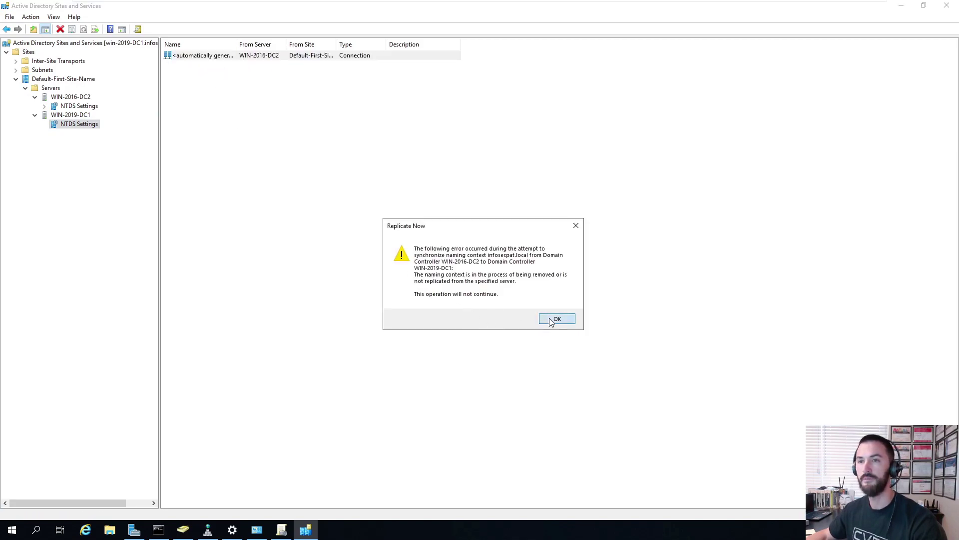
right_click(202, 63)
click(228, 130)
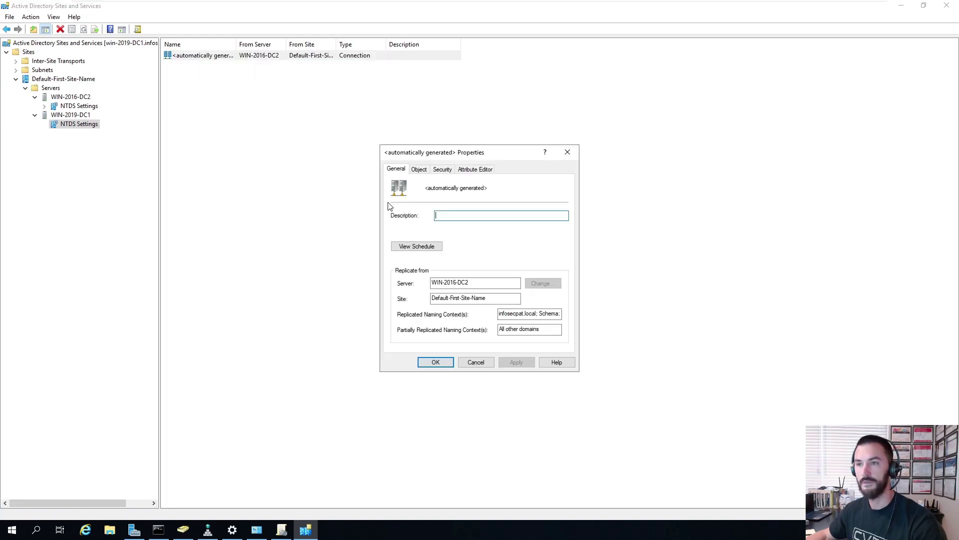
click(418, 170)
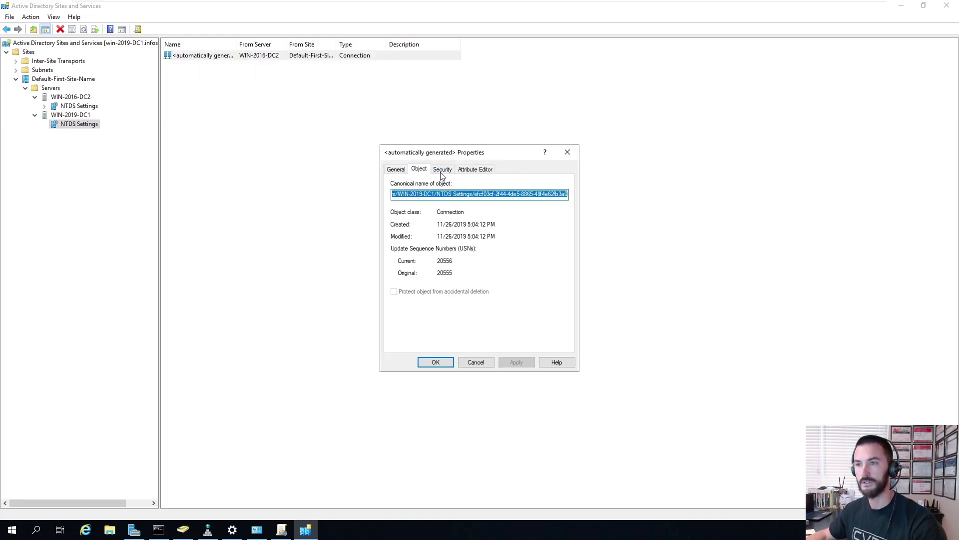
click(567, 153)
- Run Check Replication Topology on WIN-2019-DC1's NTDS Settings and refresh the connection list
right_click(79, 122)
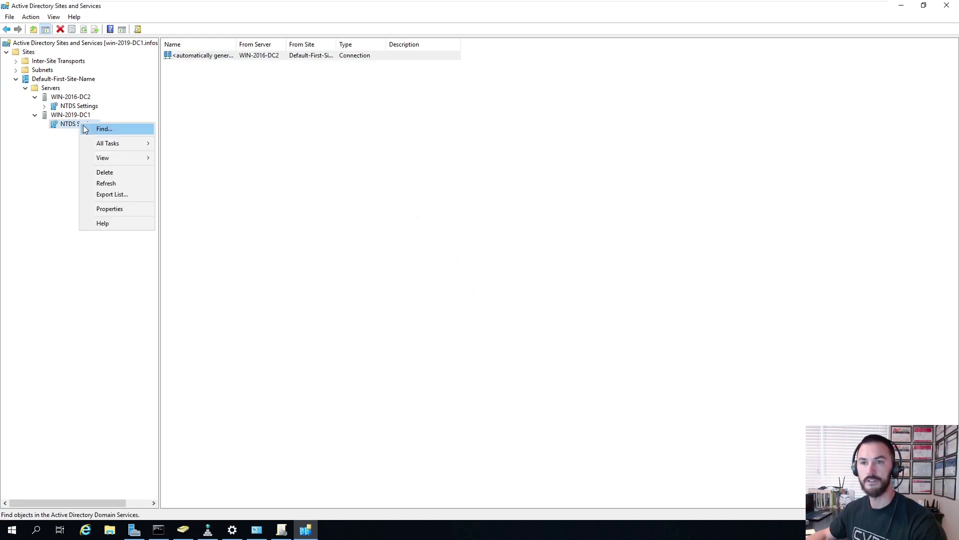
mouse_move(126, 144)
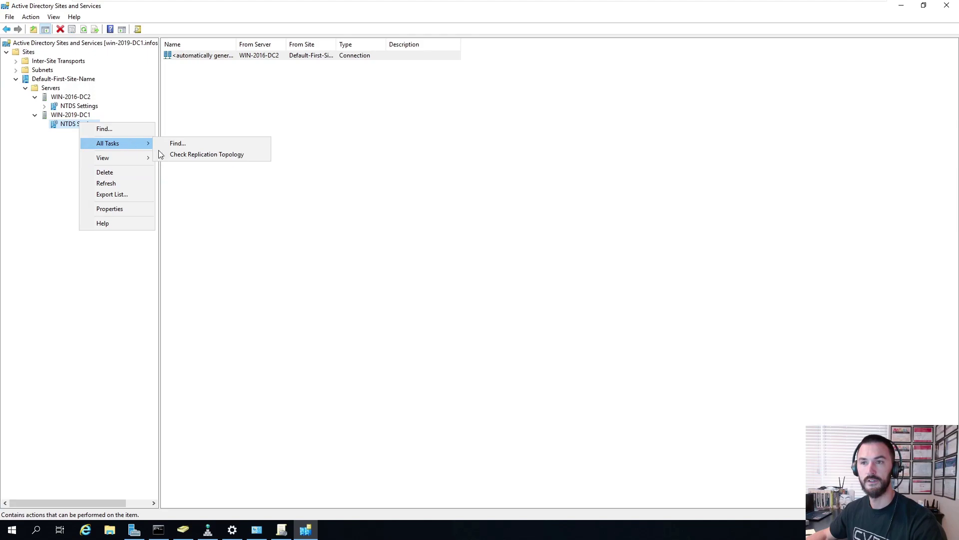
click(205, 155)
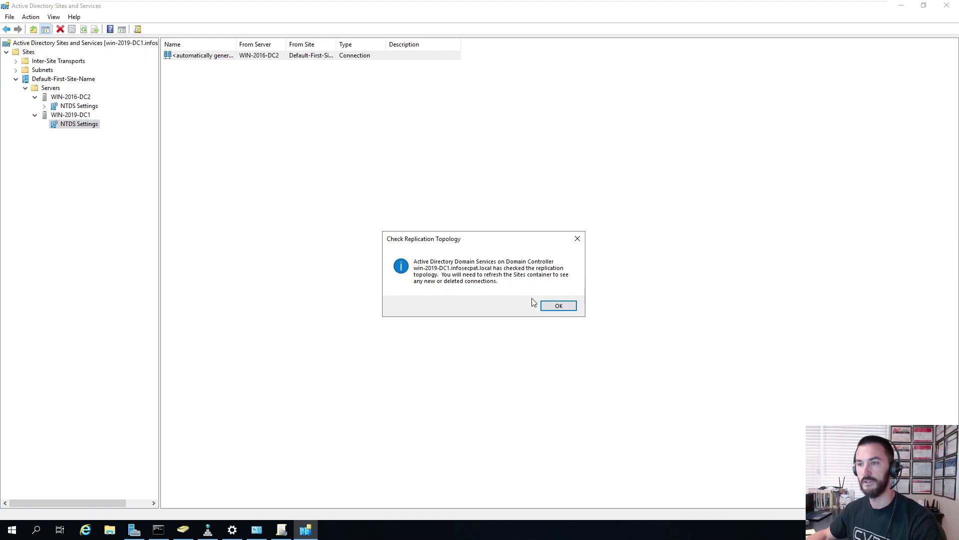
click(558, 306)
right_click(307, 185)
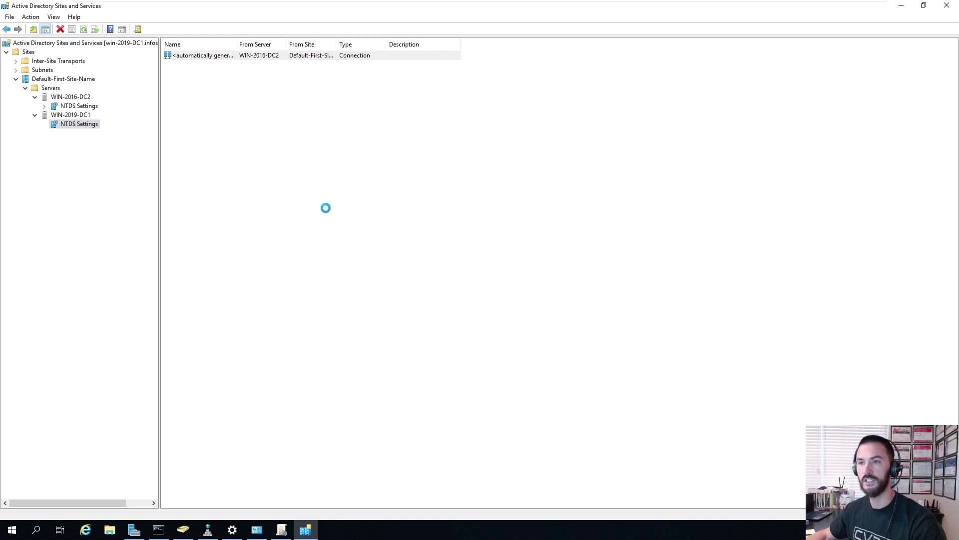
click(330, 222)
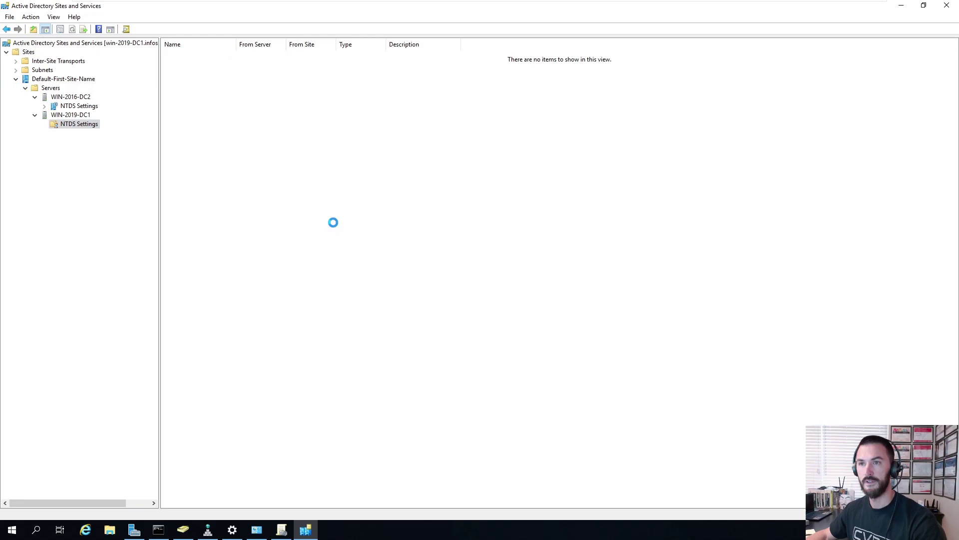
- Replicate the connection from WIN-2016-DC2 successfully, then show WIN-2016-DC2's NTDS Settings
click(208, 56)
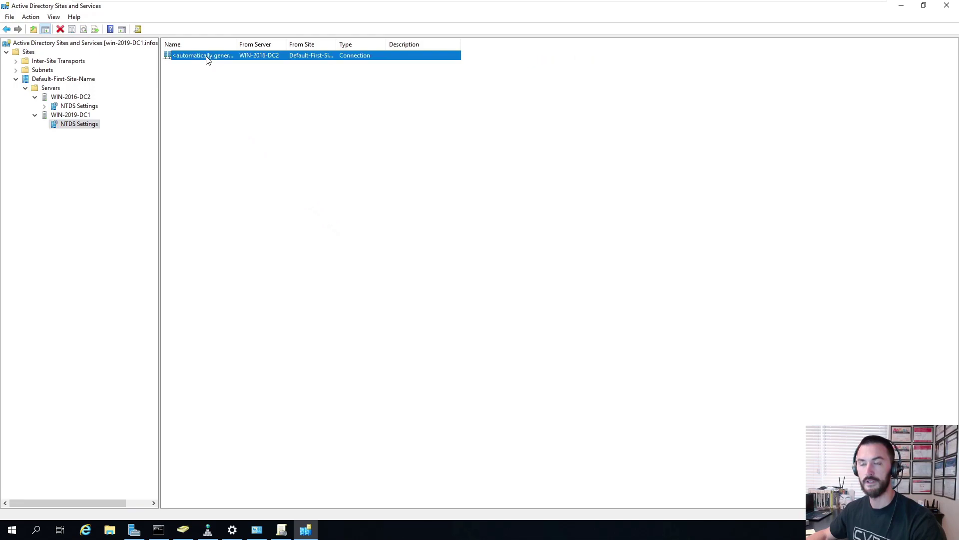
right_click(208, 57)
click(236, 75)
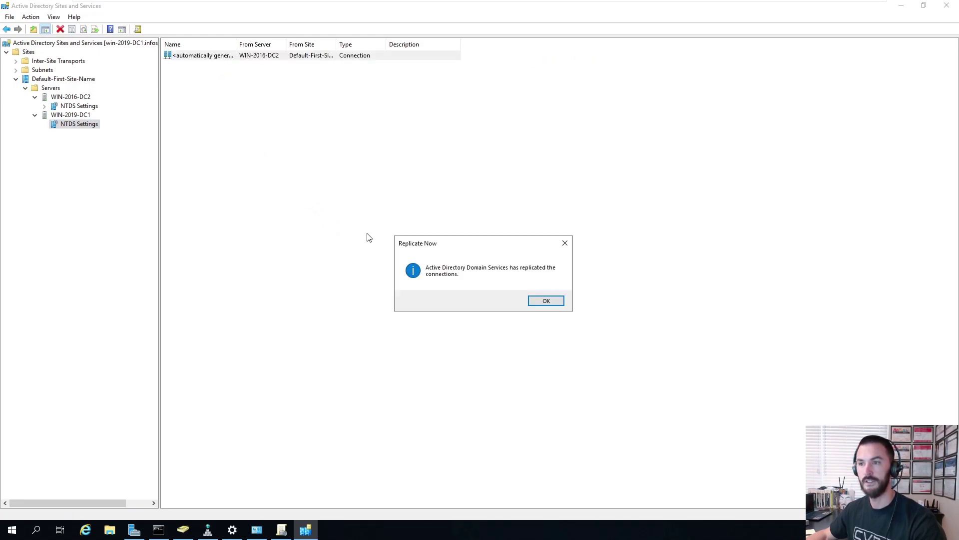
click(546, 302)
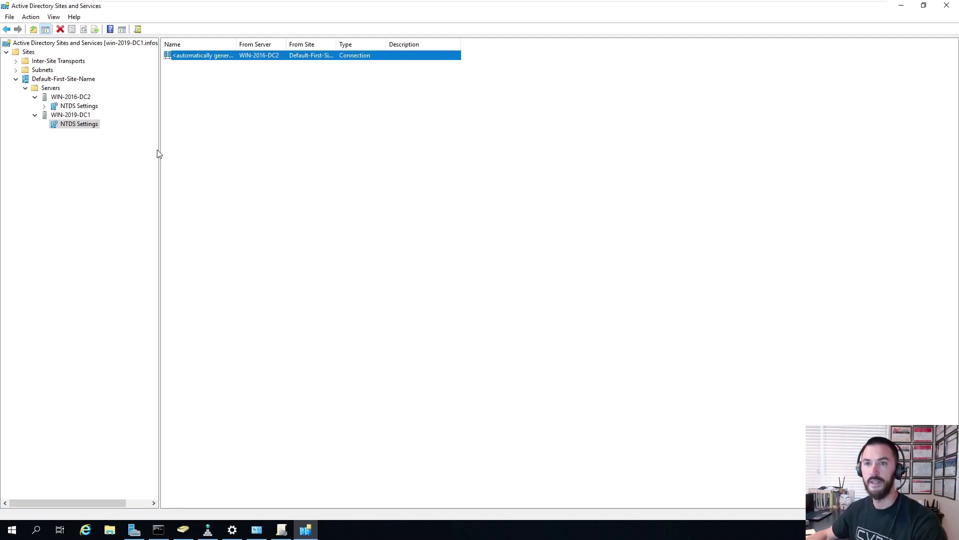
click(79, 106)
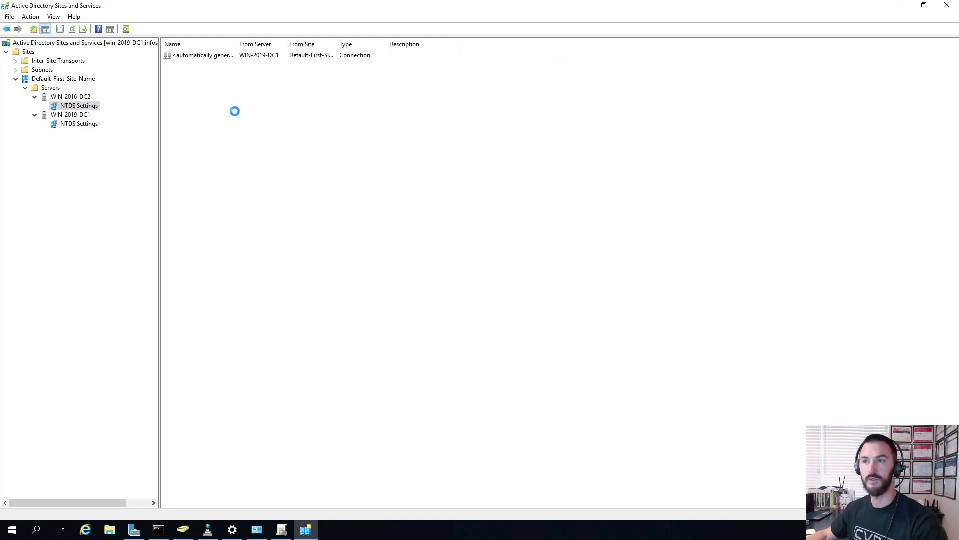
- Refresh WIN-2016-DC2's connection list and successfully replicate the connection from WIN-2019-DC1
right_click(255, 129)
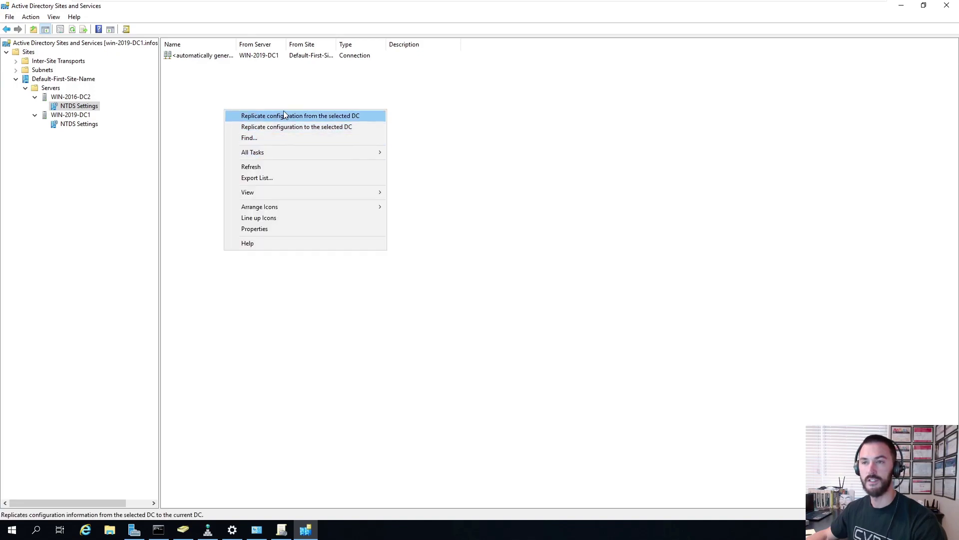
click(189, 56)
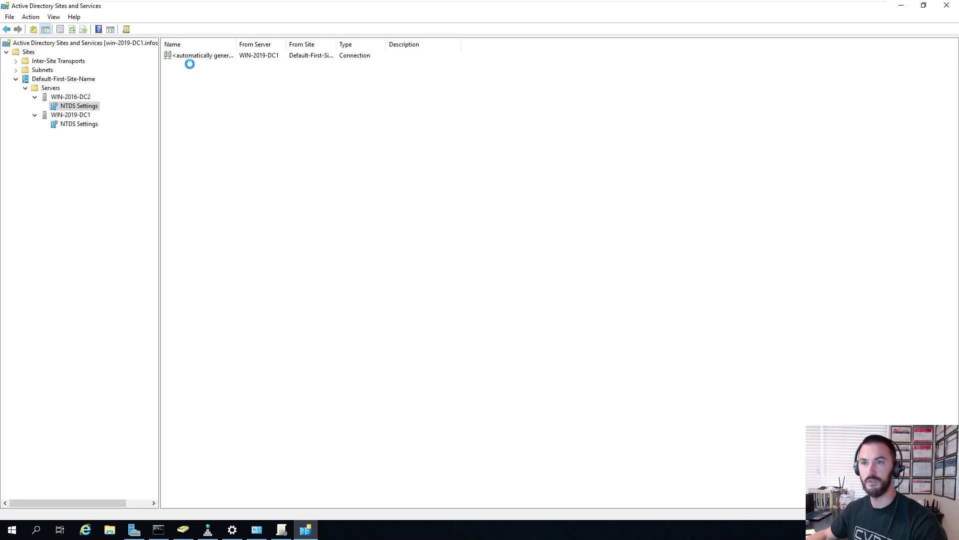
click(207, 154)
click(229, 209)
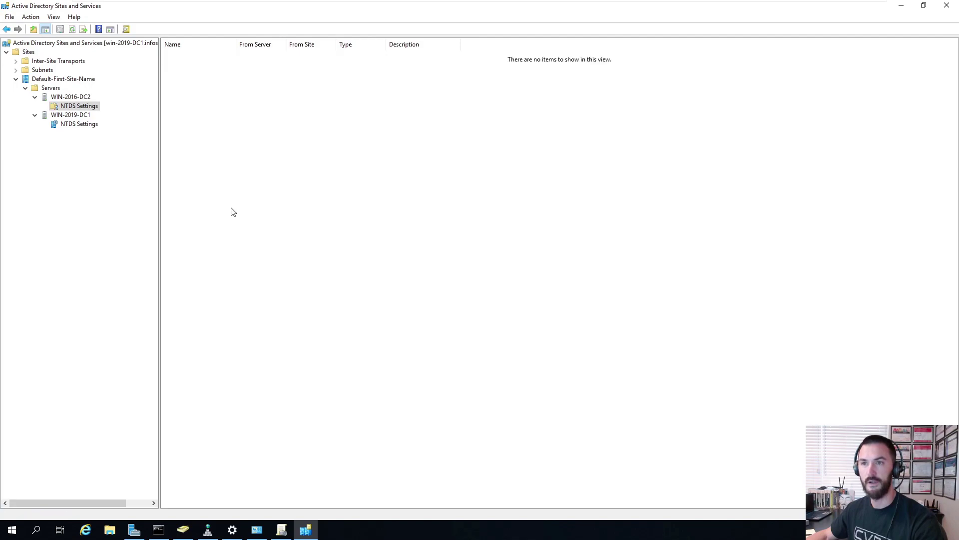
click(205, 55)
right_click(206, 55)
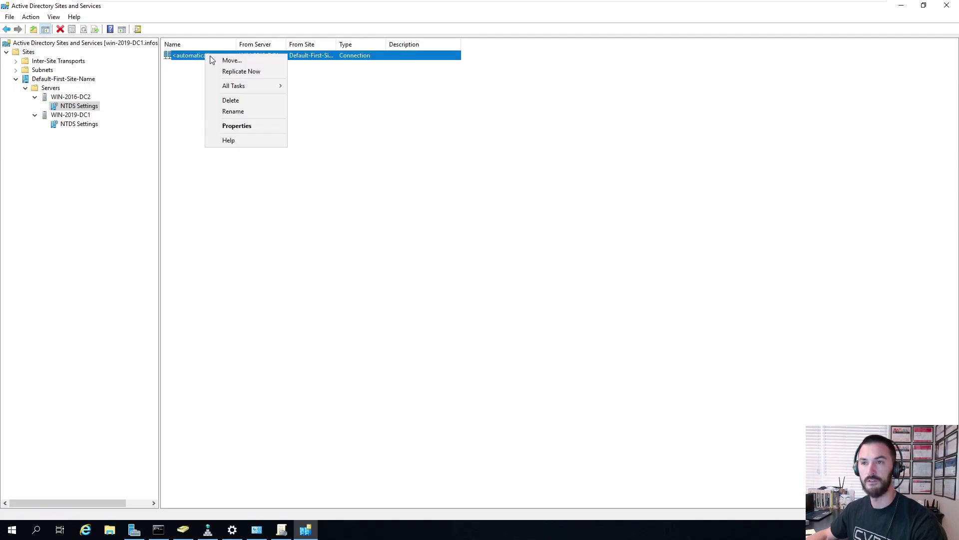
click(231, 71)
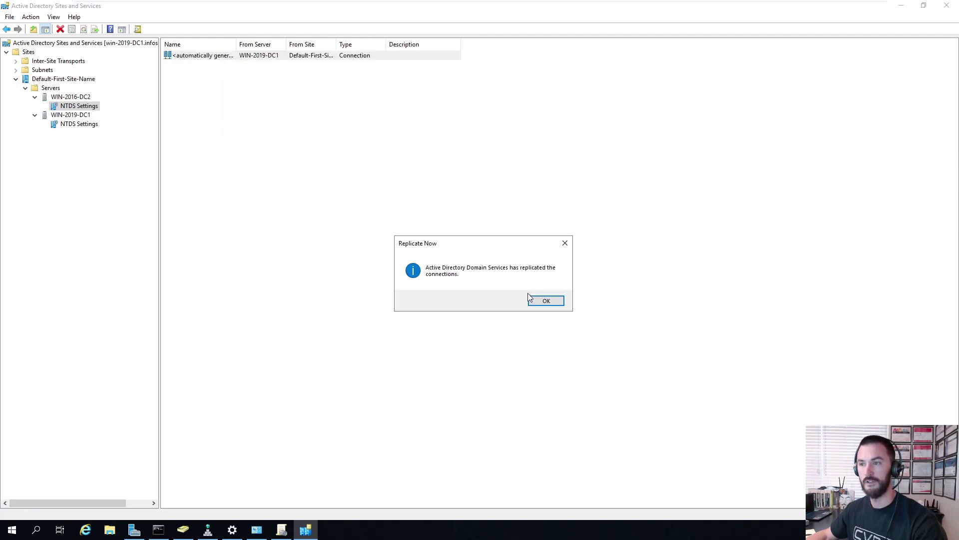
click(533, 300)
- Review the connection's properties and the WIN-2016-DC2 server properties without making changes
right_click(204, 60)
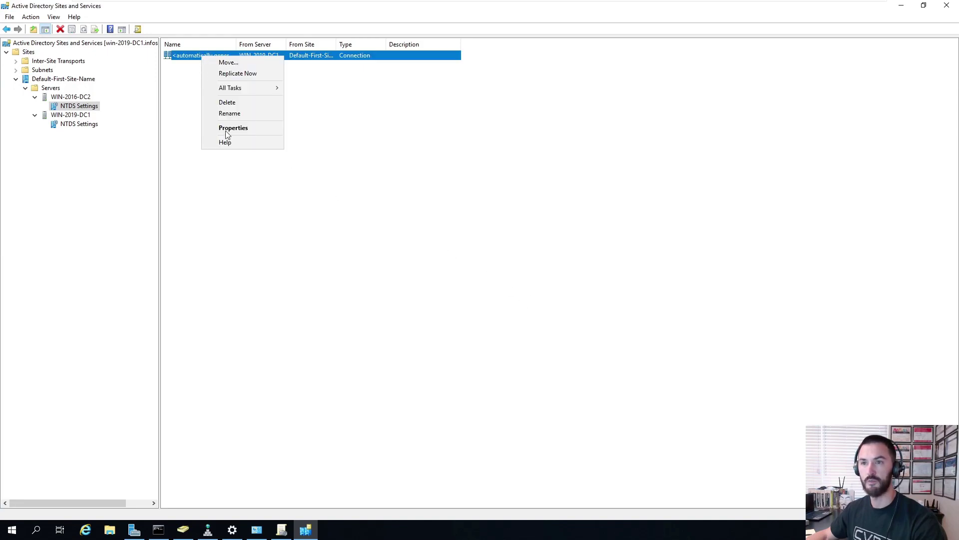
click(238, 129)
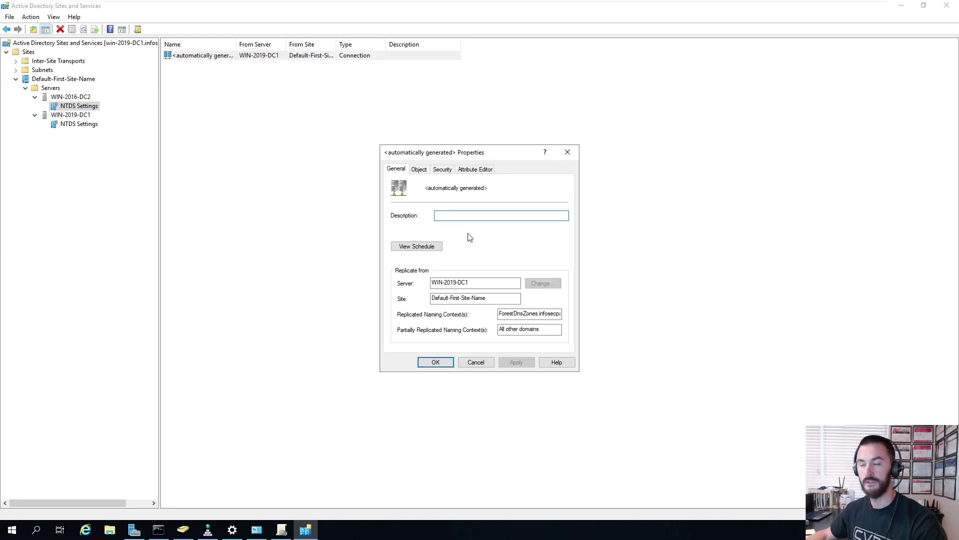
click(488, 362)
click(75, 97)
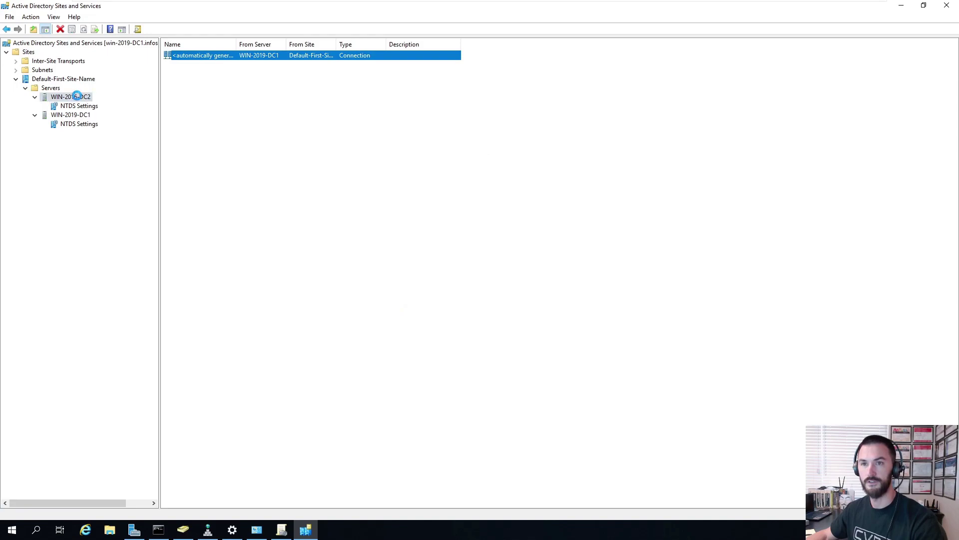
right_click(78, 98)
click(104, 216)
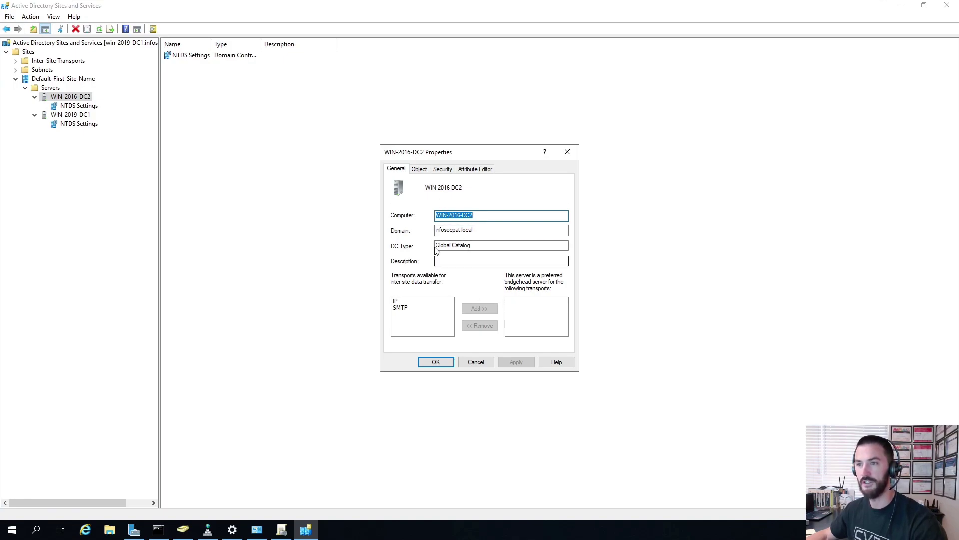
click(476, 362)
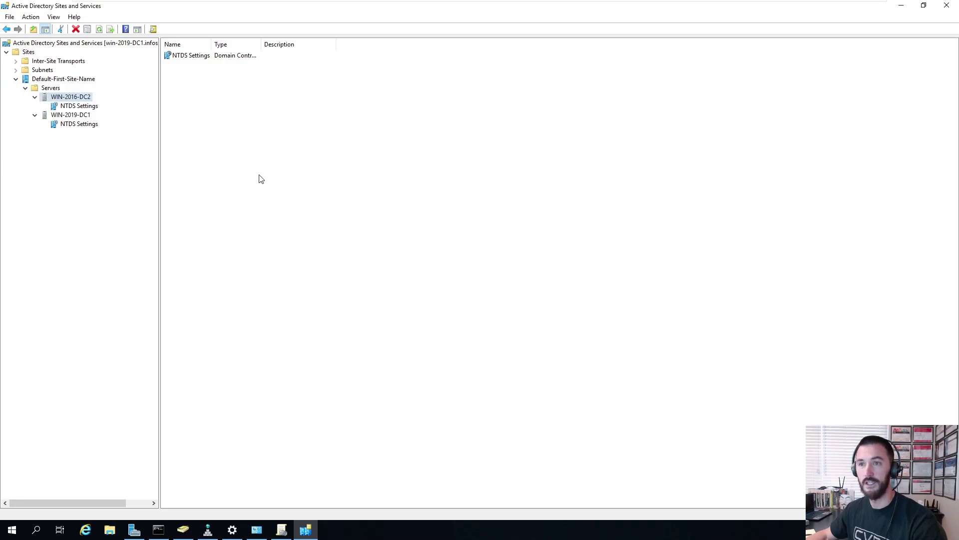
- Inspect the connection's Security and Object tabs, then return to WIN-2019-DC1's NTDS Settings
double_click(194, 57)
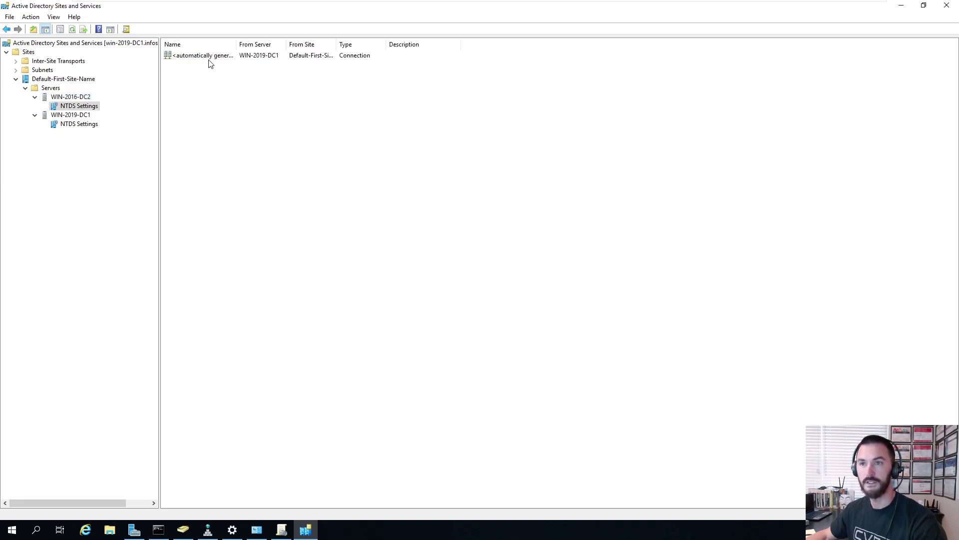
click(214, 57)
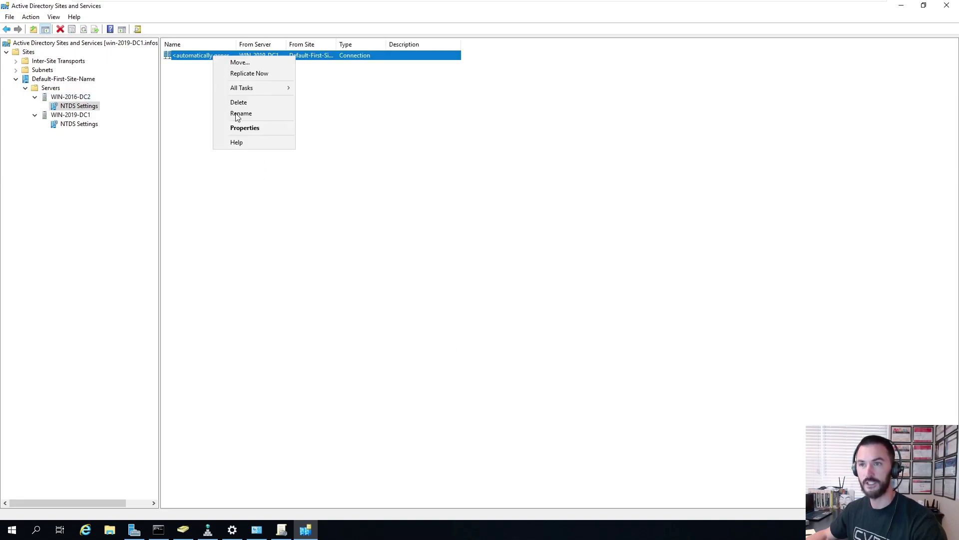
click(236, 128)
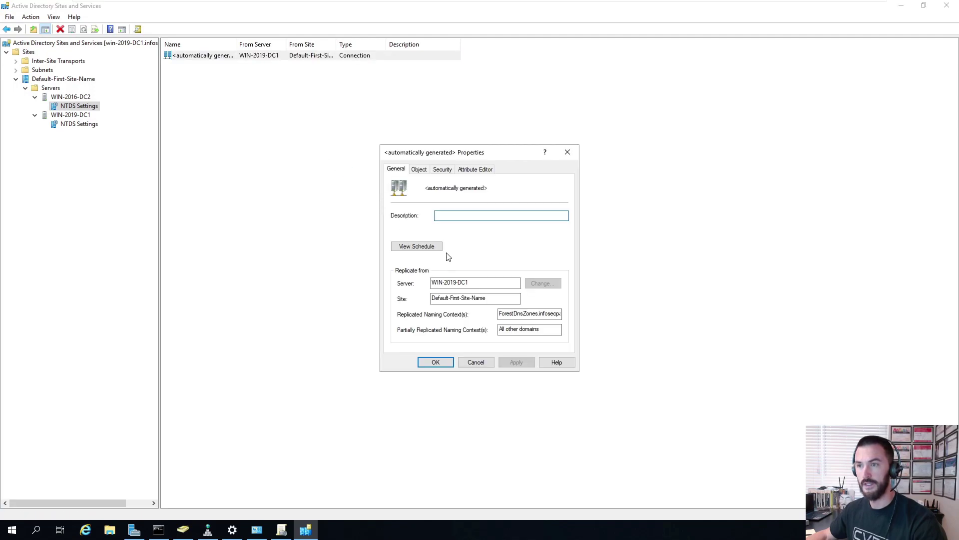
click(448, 171)
click(416, 168)
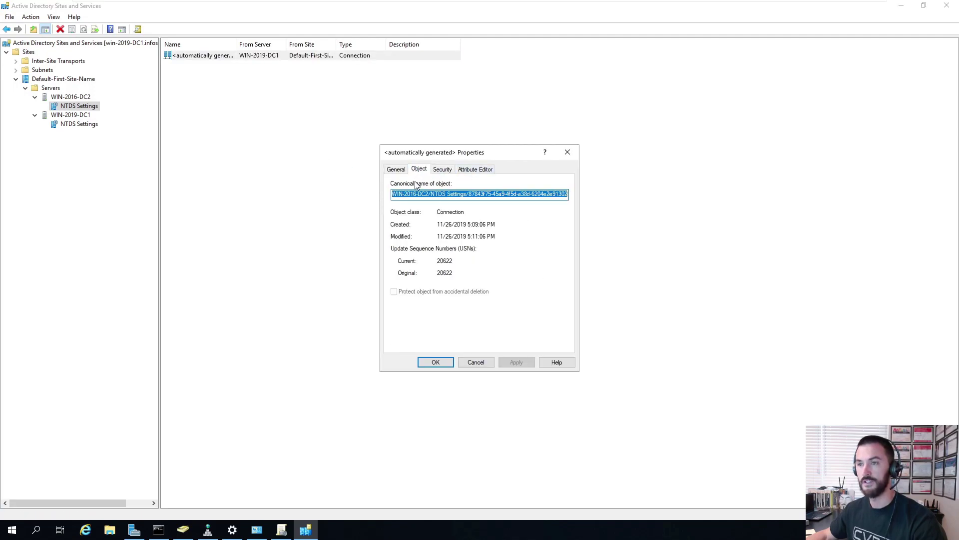
click(466, 361)
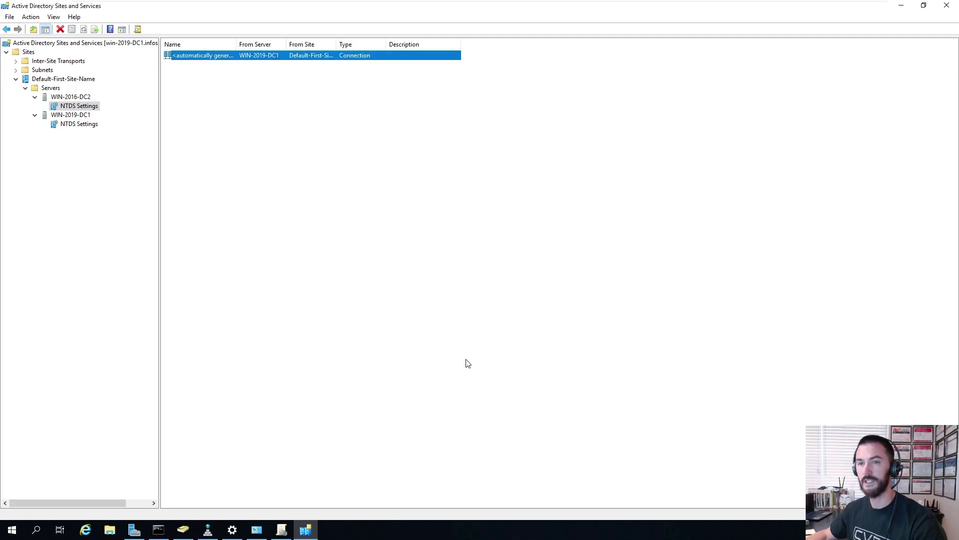
click(84, 125)
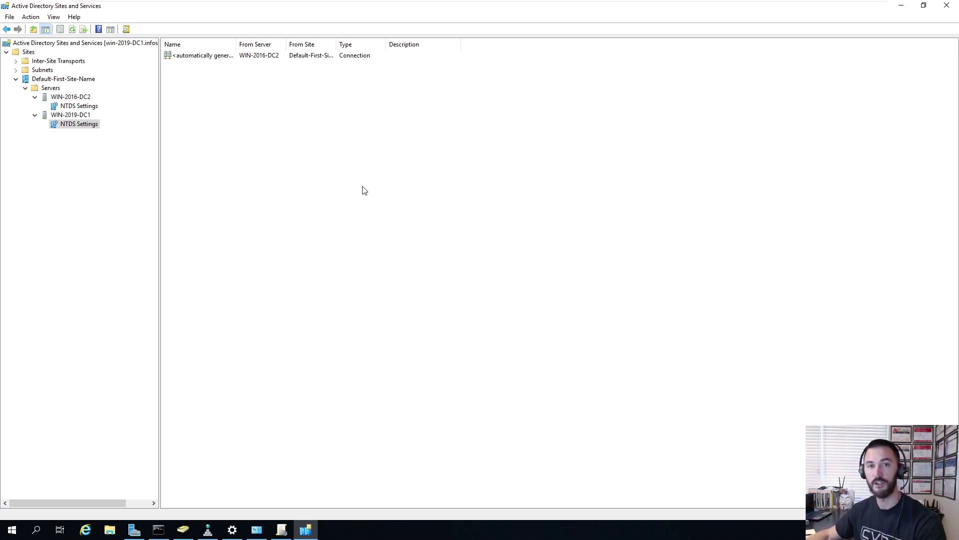
- Minimize Sites and Services and Server Manager, leaving Users and Computers on the Test OU
click(901, 5)
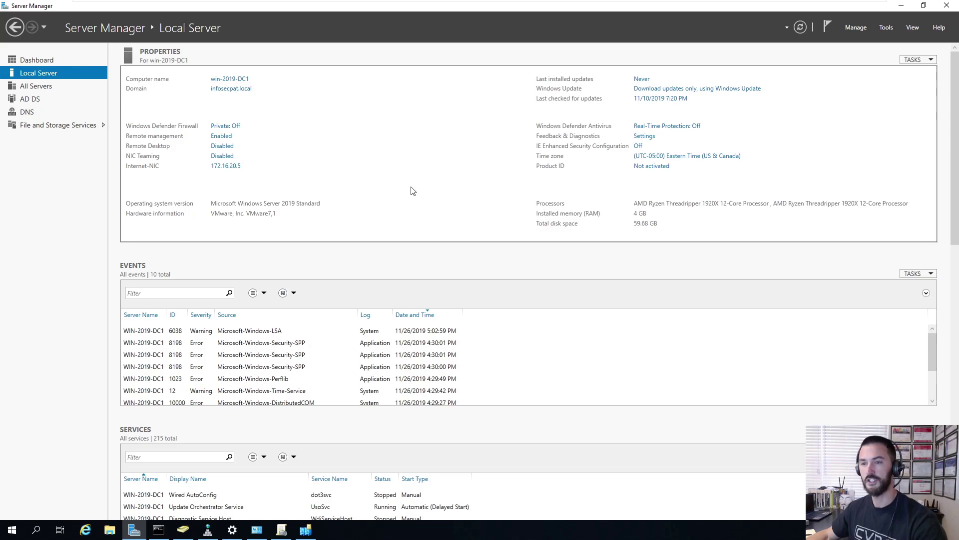
click(901, 5)
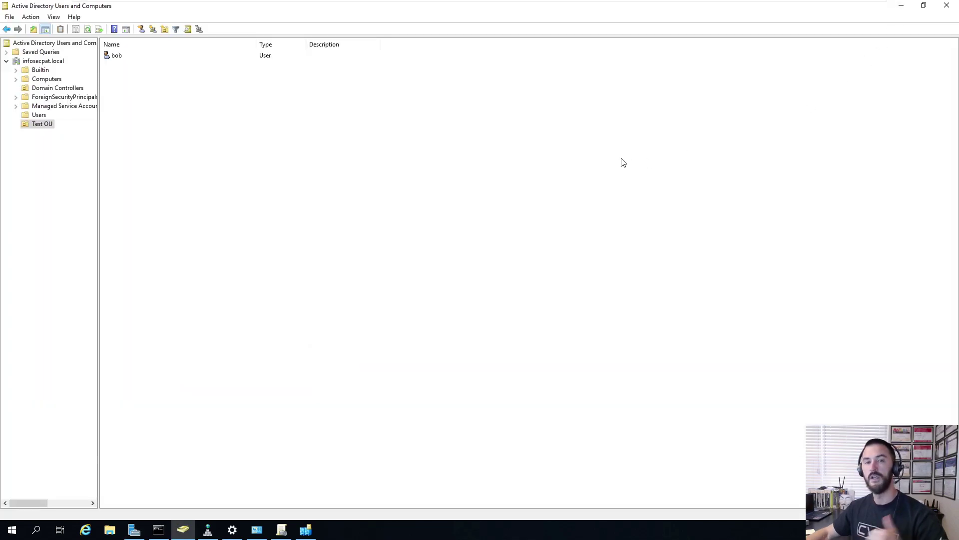